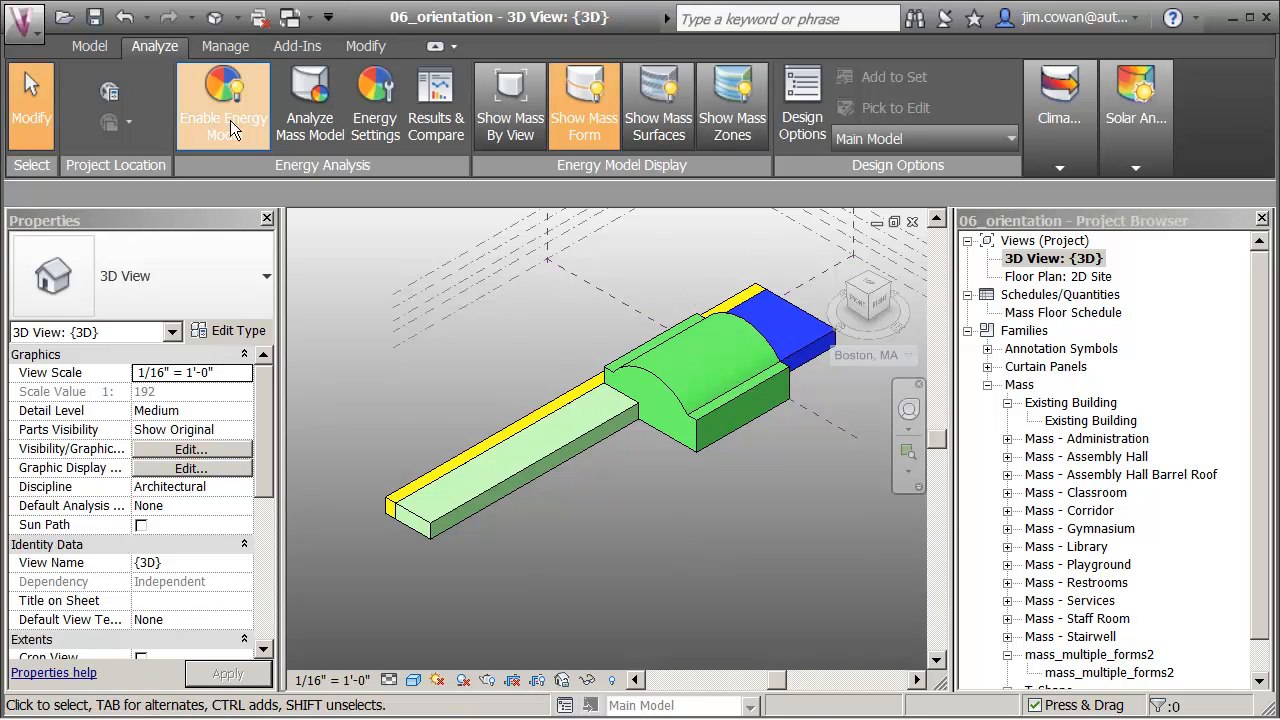
- Create a new design option set and rename it Orientation
{"action": "left_click", "coordinate": [802, 105]}
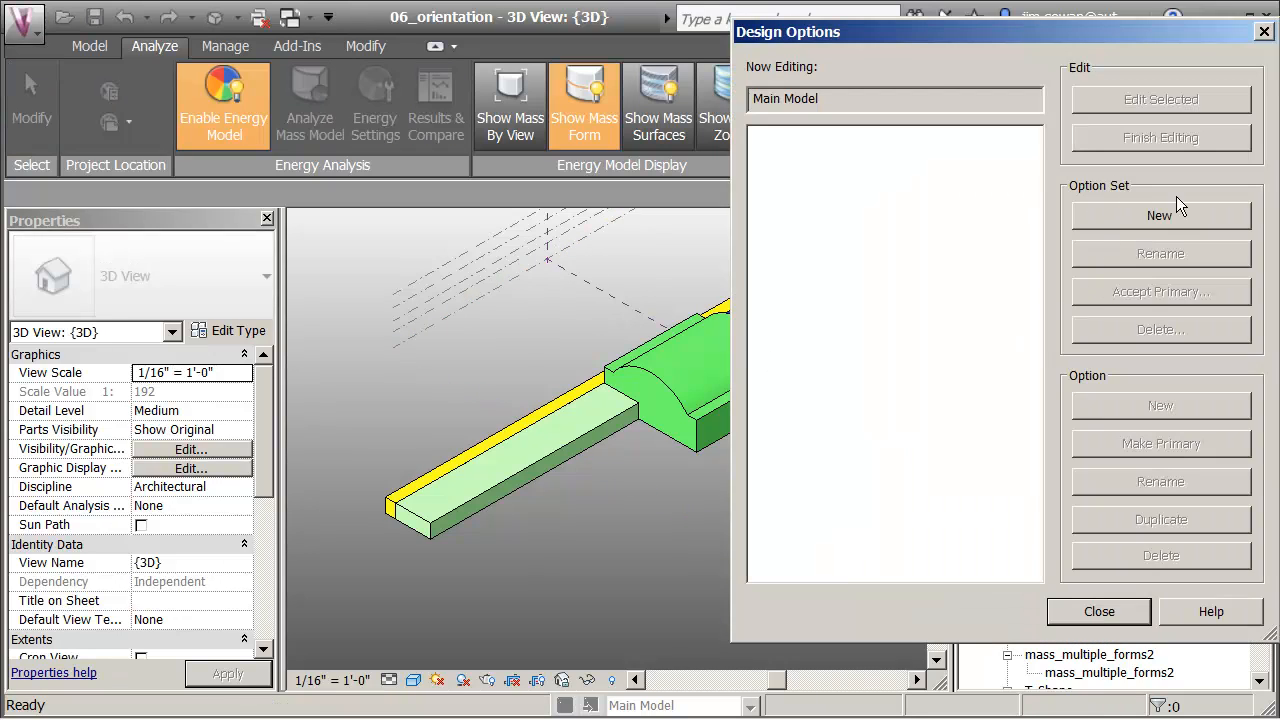
{"action": "left_click", "coordinate": [1151, 215]}
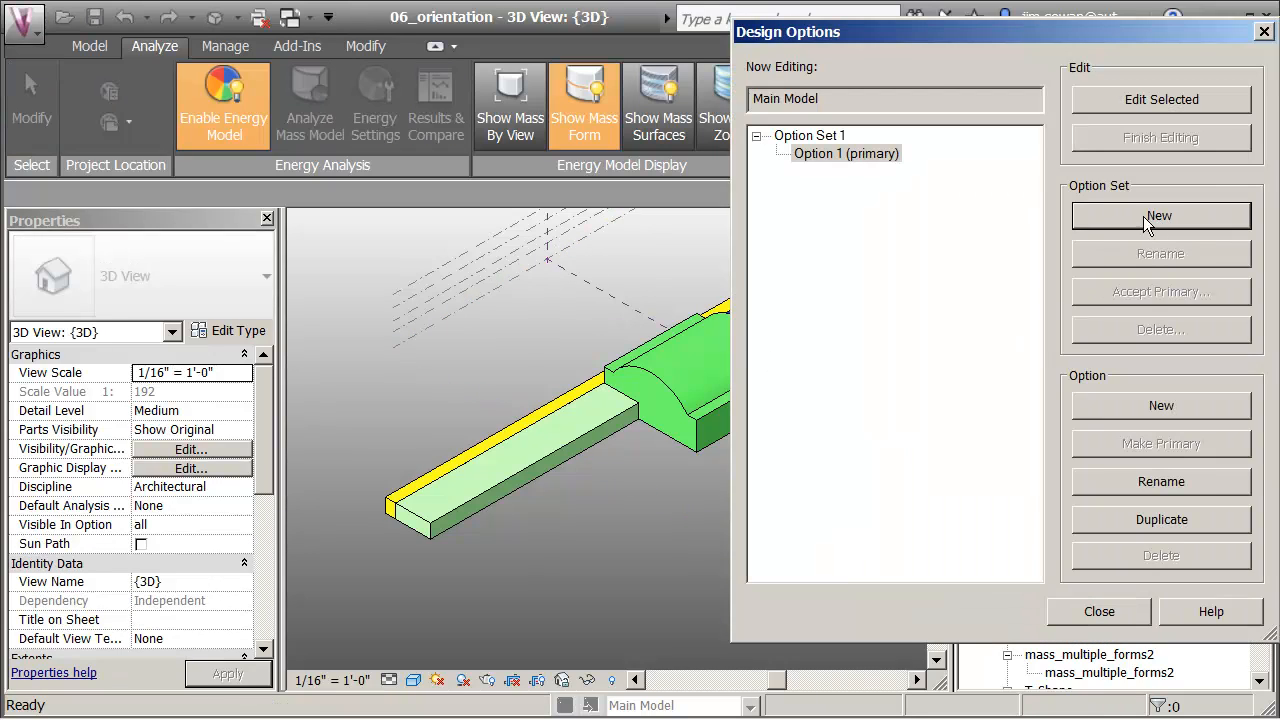
{"action": "left_click", "coordinate": [818, 136]}
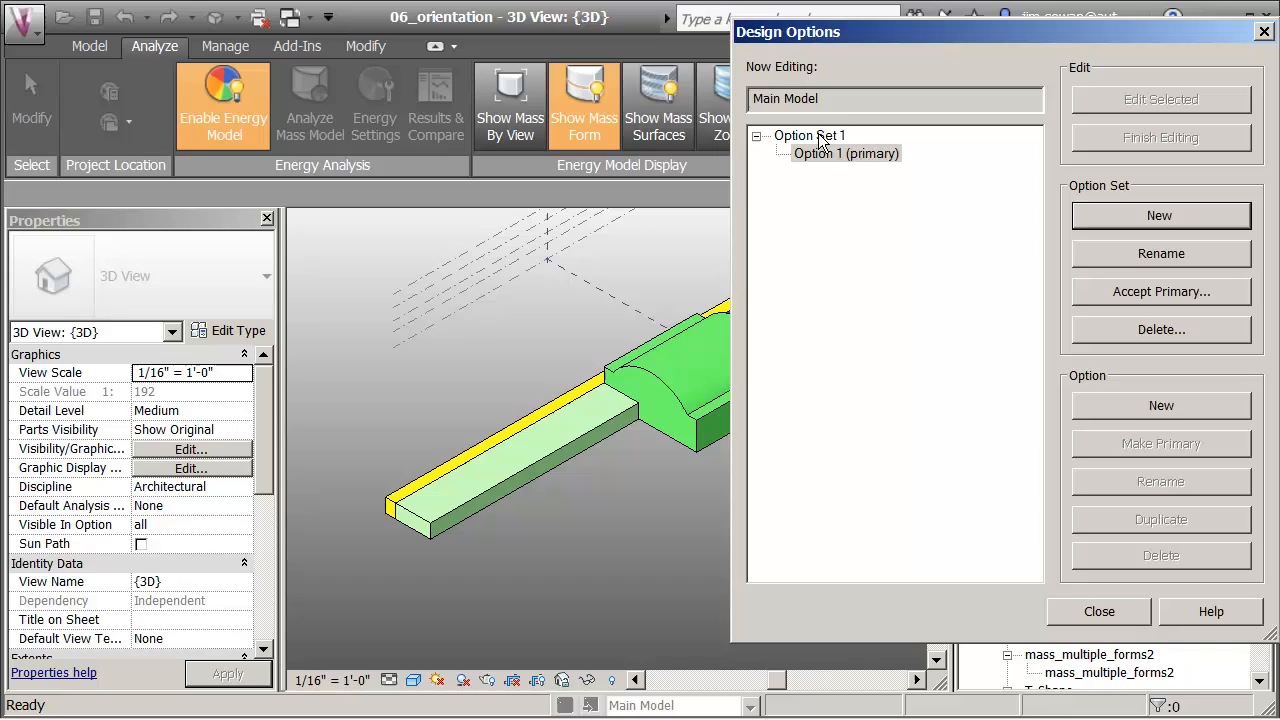
{"action": "left_click", "coordinate": [1161, 253]}
{"action": "left_click", "coordinate": [835, 322]}
{"action": "left_click_drag", "start_coordinate": [835, 322], "coordinate": [648, 318]}
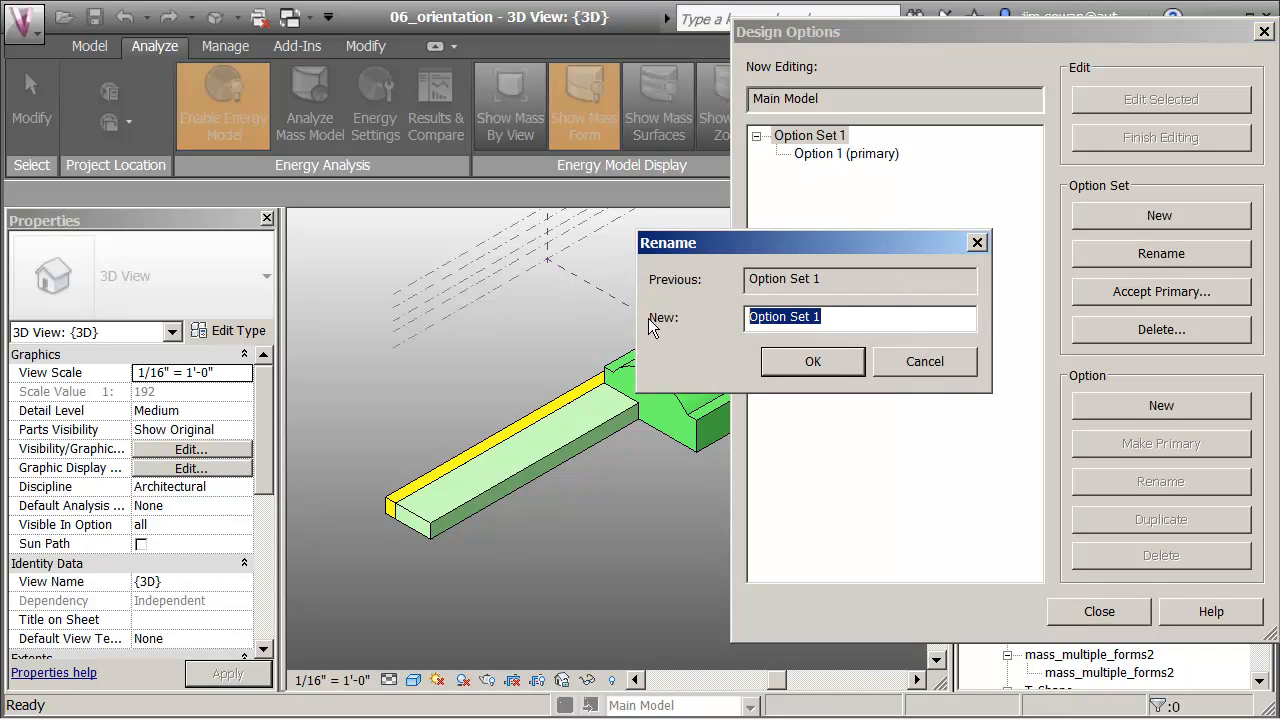
{"action": "type", "text": "Orie"}
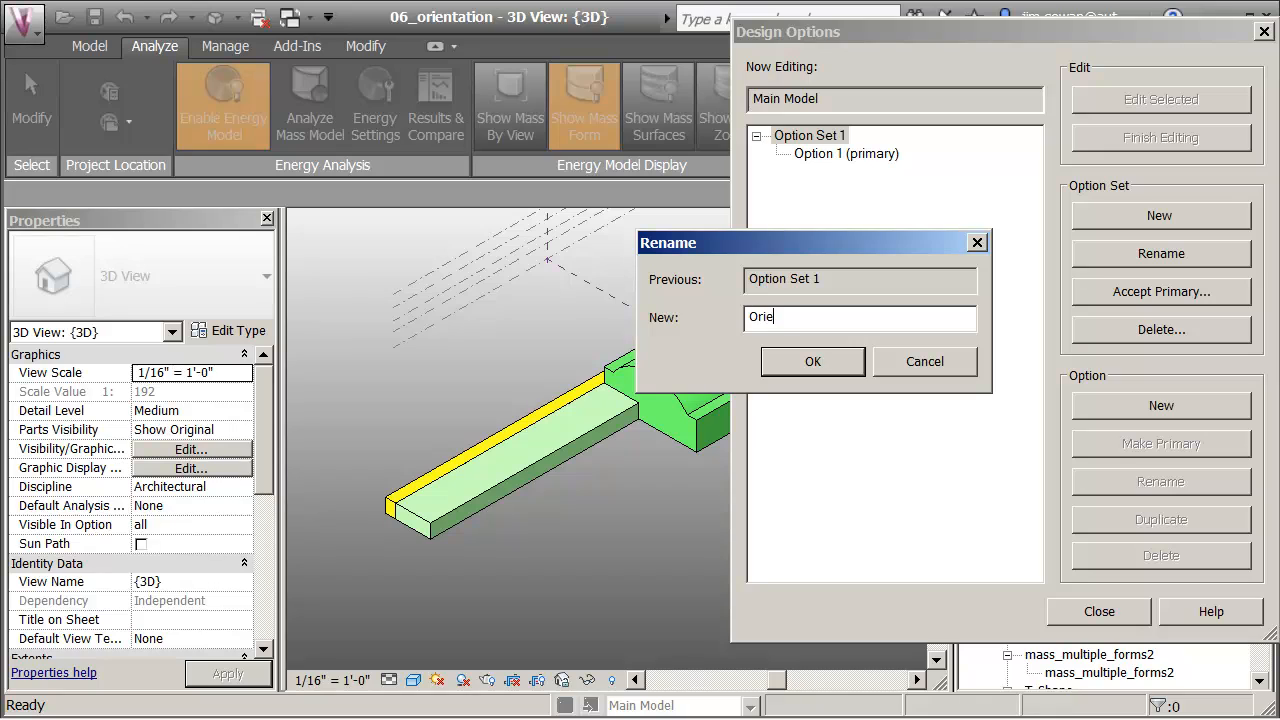
{"action": "type", "text": "nta"}
{"action": "type", "text": "ion"}
{"action": "left_click", "coordinate": [779, 322]}
{"action": "type", "text": "t"}
{"action": "left_click", "coordinate": [813, 361]}
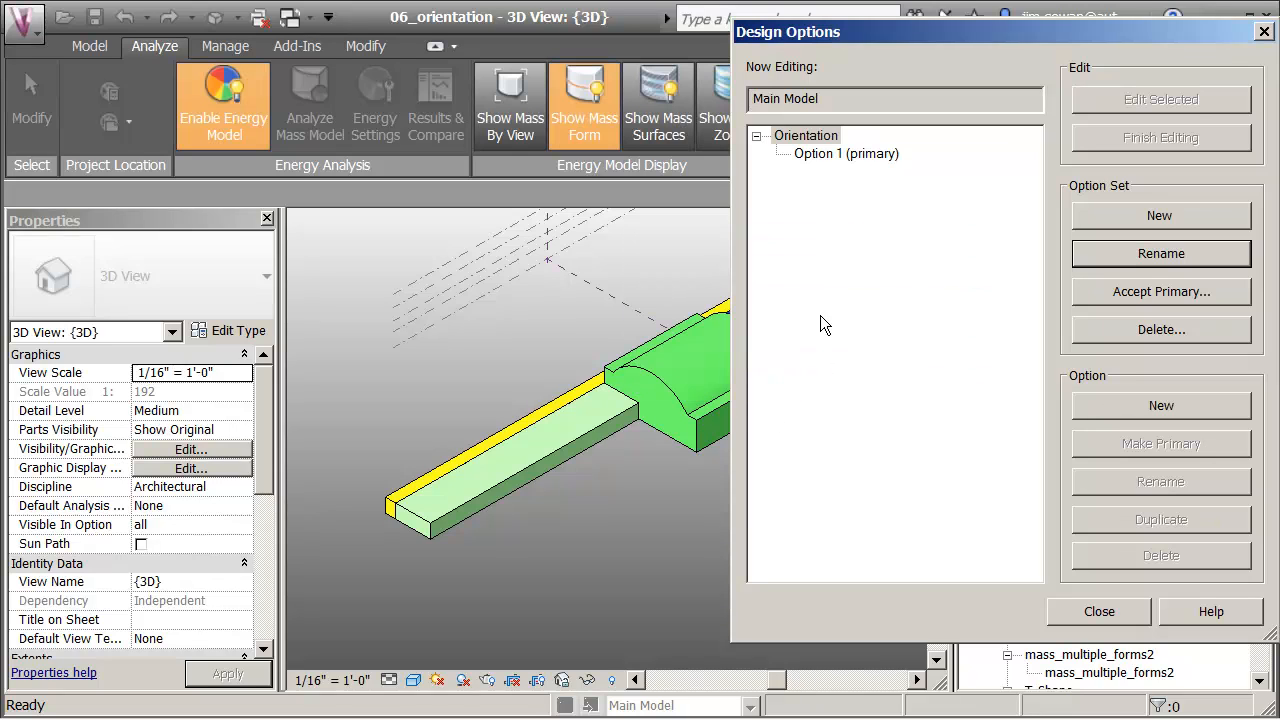
- Rename the primary option of the Orientation set as N-S
{"action": "left_click", "coordinate": [830, 154]}
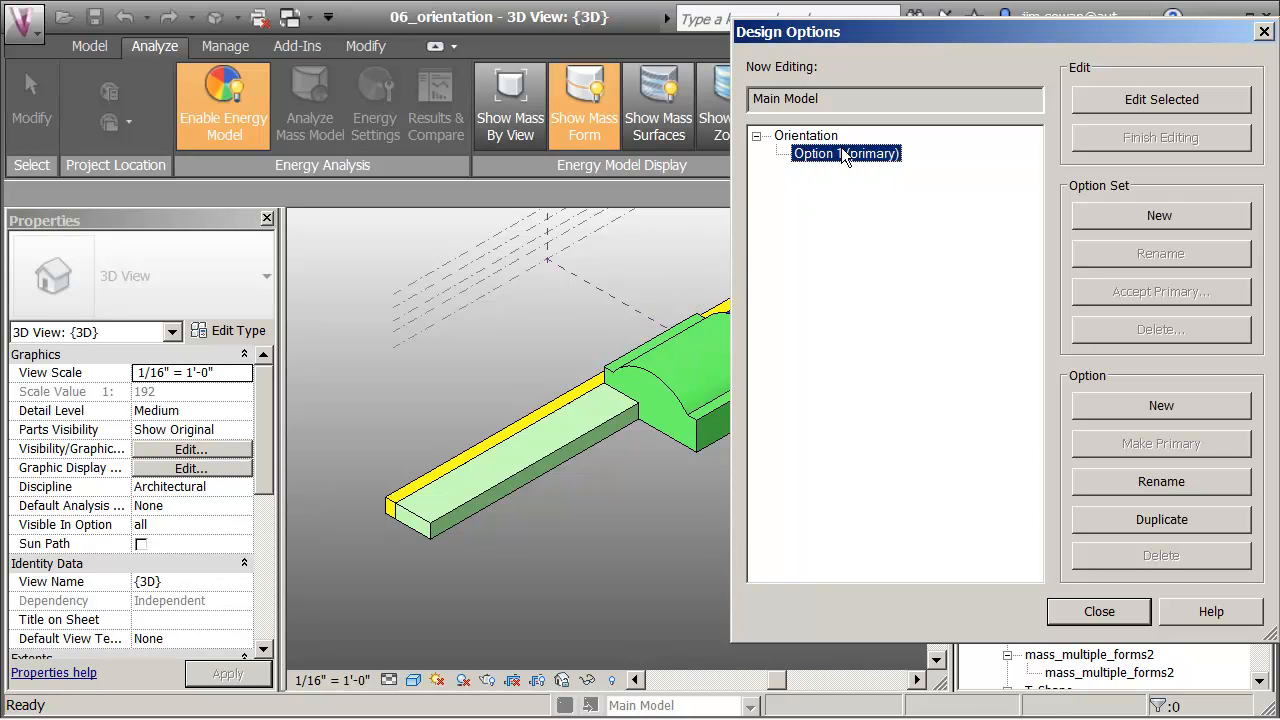
{"action": "left_click", "coordinate": [1157, 485]}
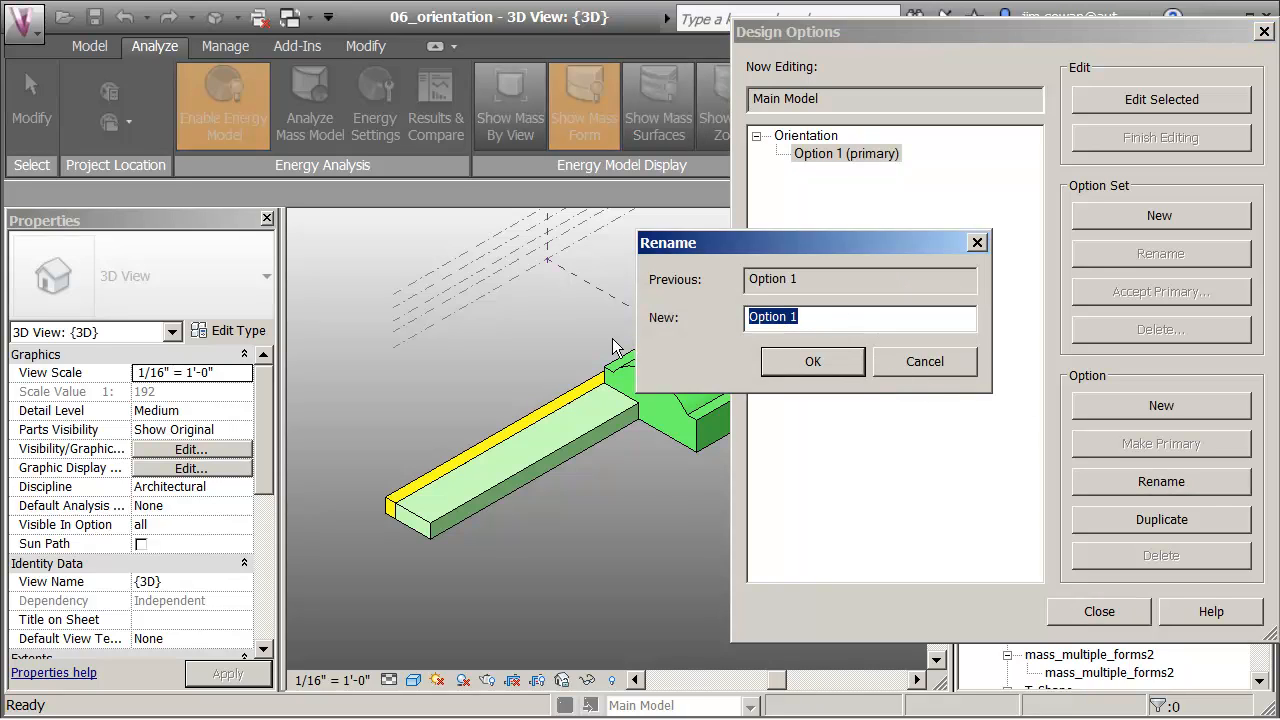
{"action": "type", "text": "N-S"}
{"action": "left_click", "coordinate": [815, 361]}
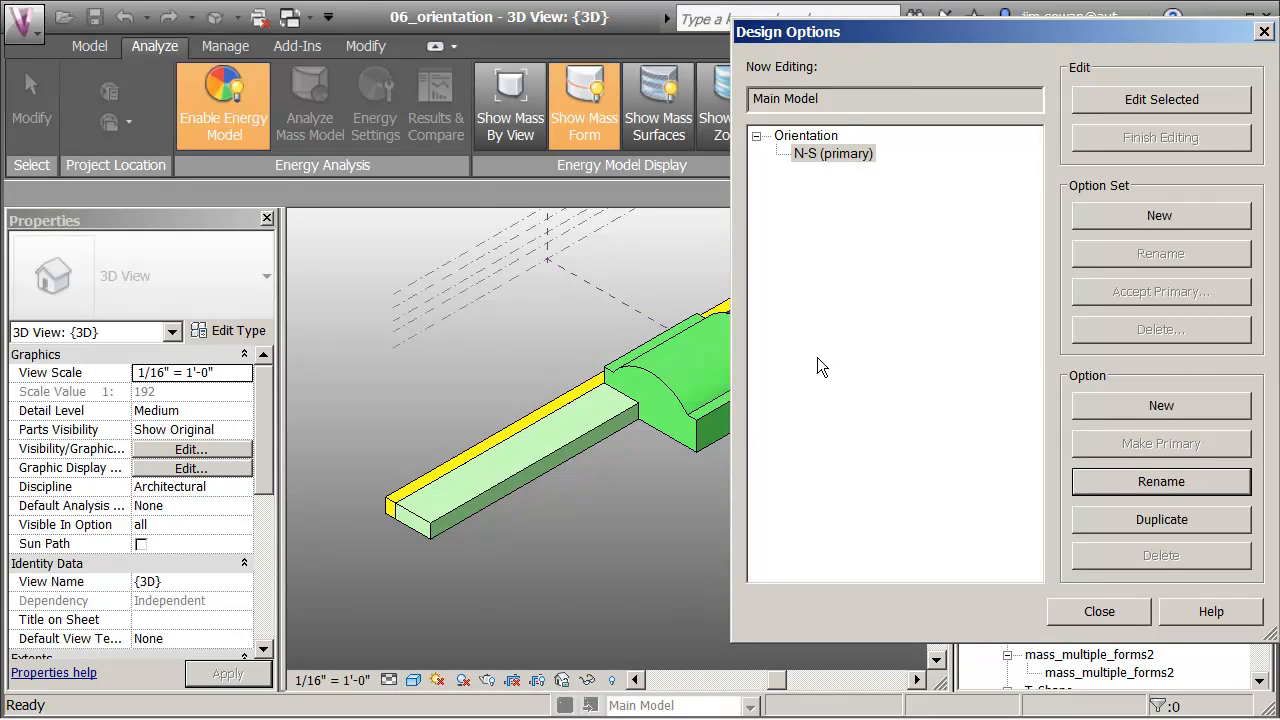
- Add a second option to the Orientation set and name it NE-SW
{"action": "left_click", "coordinate": [1174, 405]}
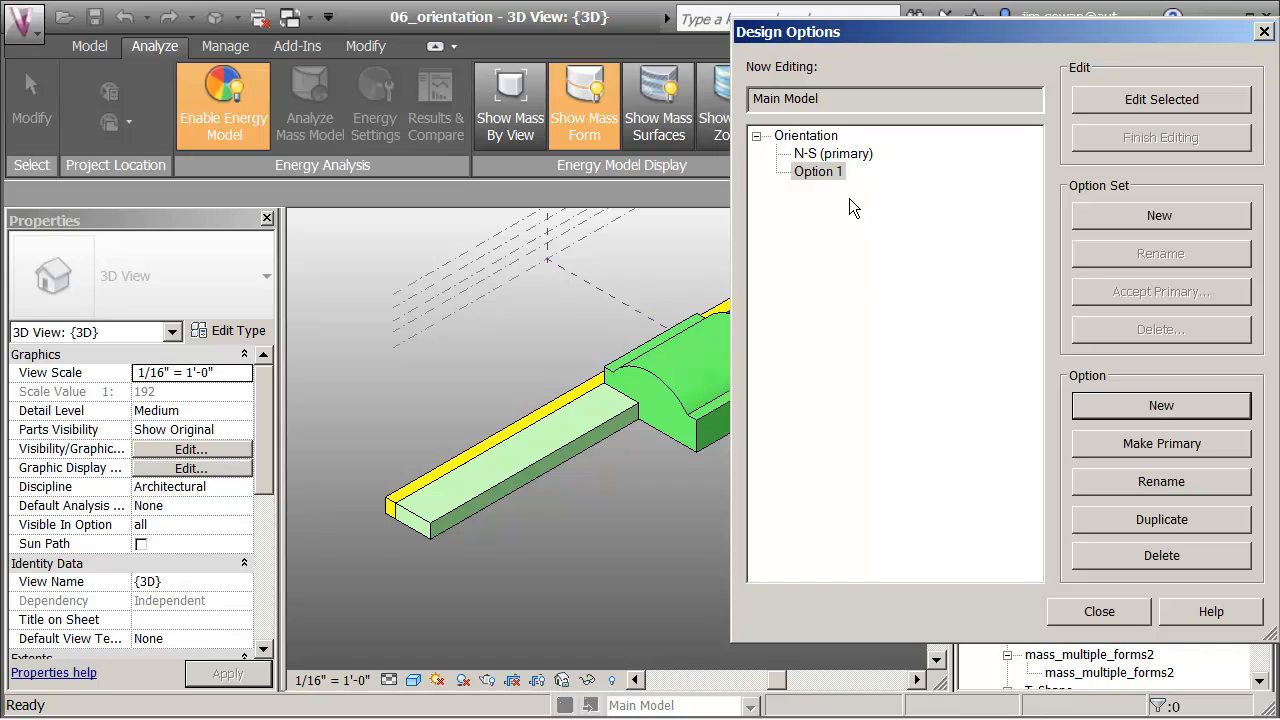
{"action": "left_click", "coordinate": [1113, 480]}
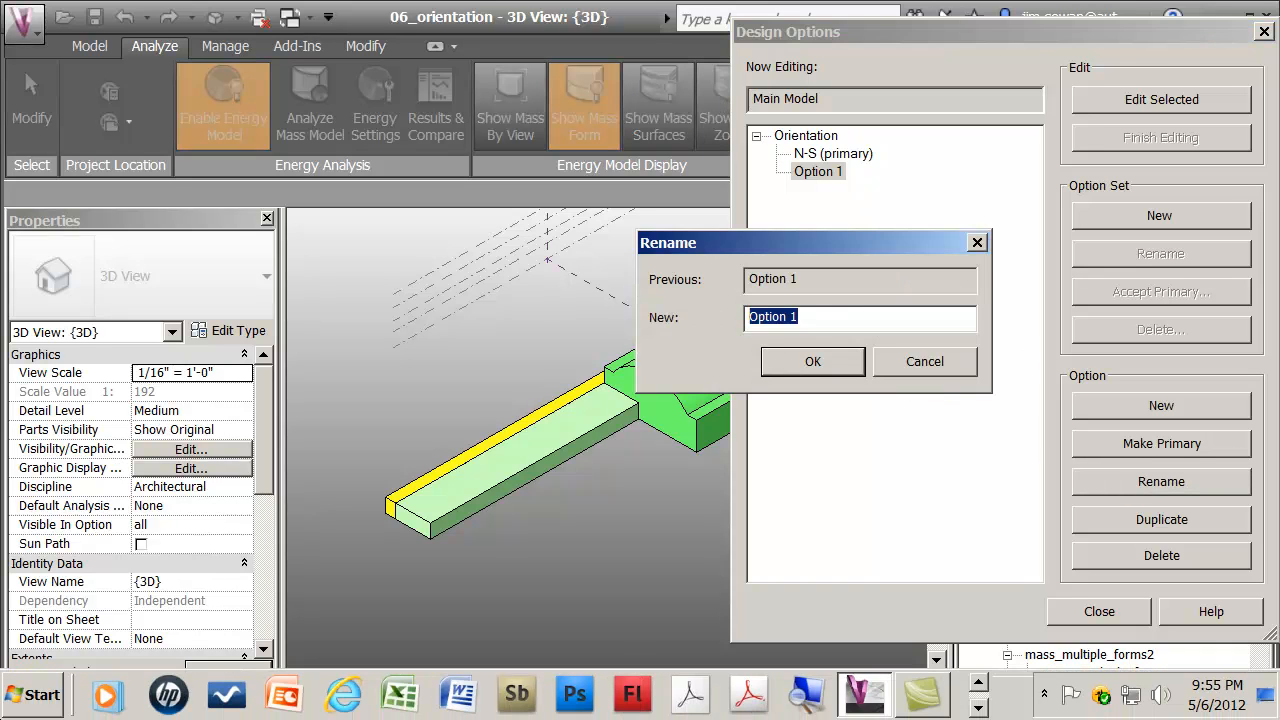
{"action": "type", "text": "NE-SW"}
{"action": "left_click", "coordinate": [826, 367]}
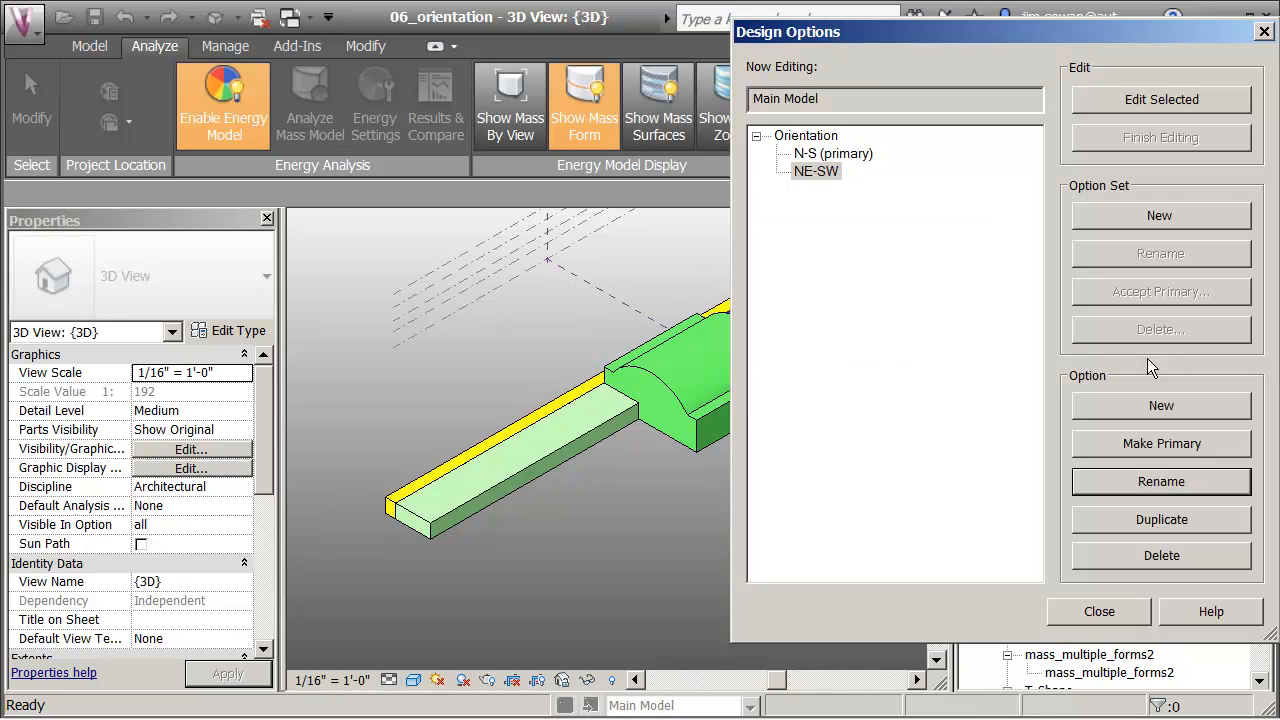
- Add a third option named E-W to the Orientation set and finish setting up the design options
{"action": "left_click", "coordinate": [1157, 408]}
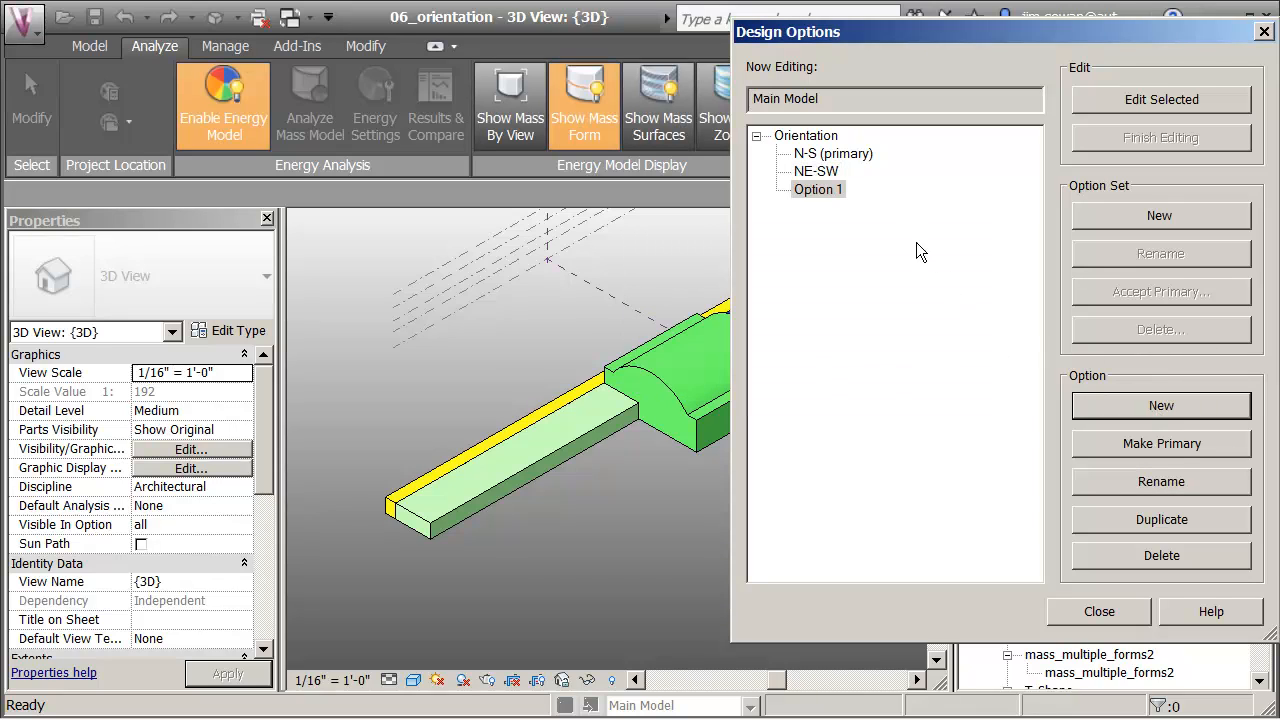
{"action": "left_click", "coordinate": [838, 194]}
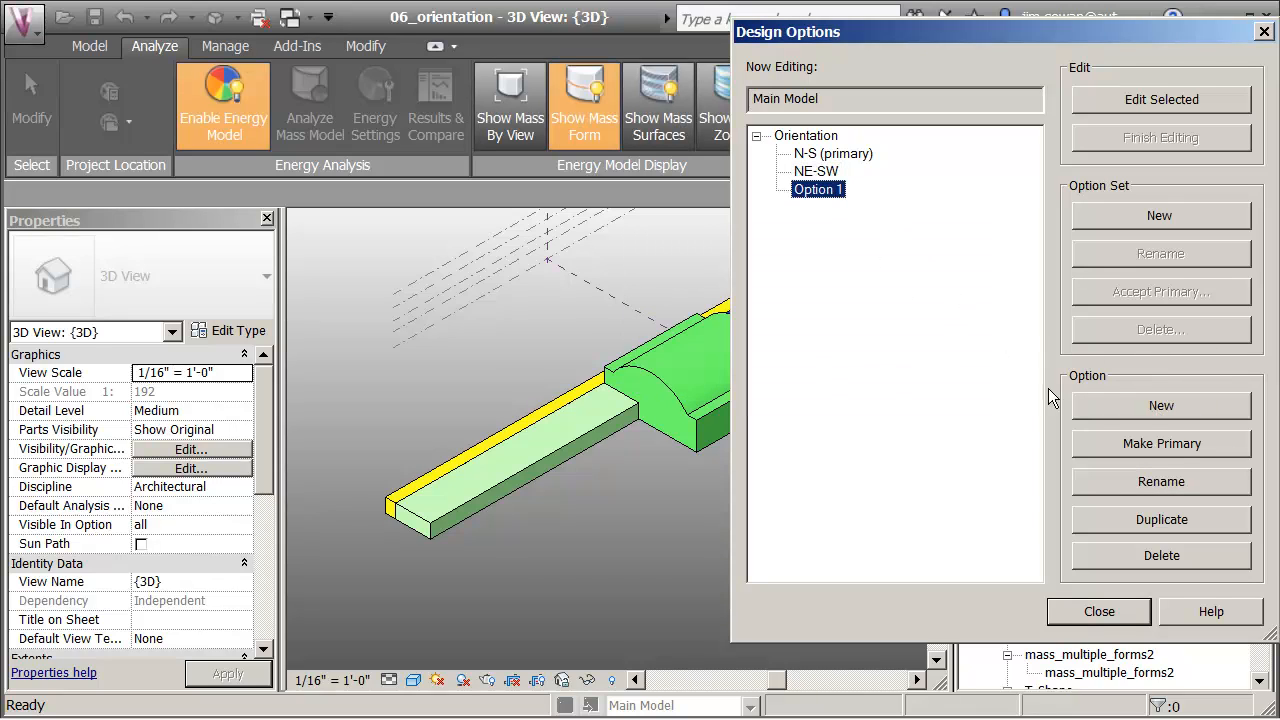
{"action": "left_click", "coordinate": [1139, 484]}
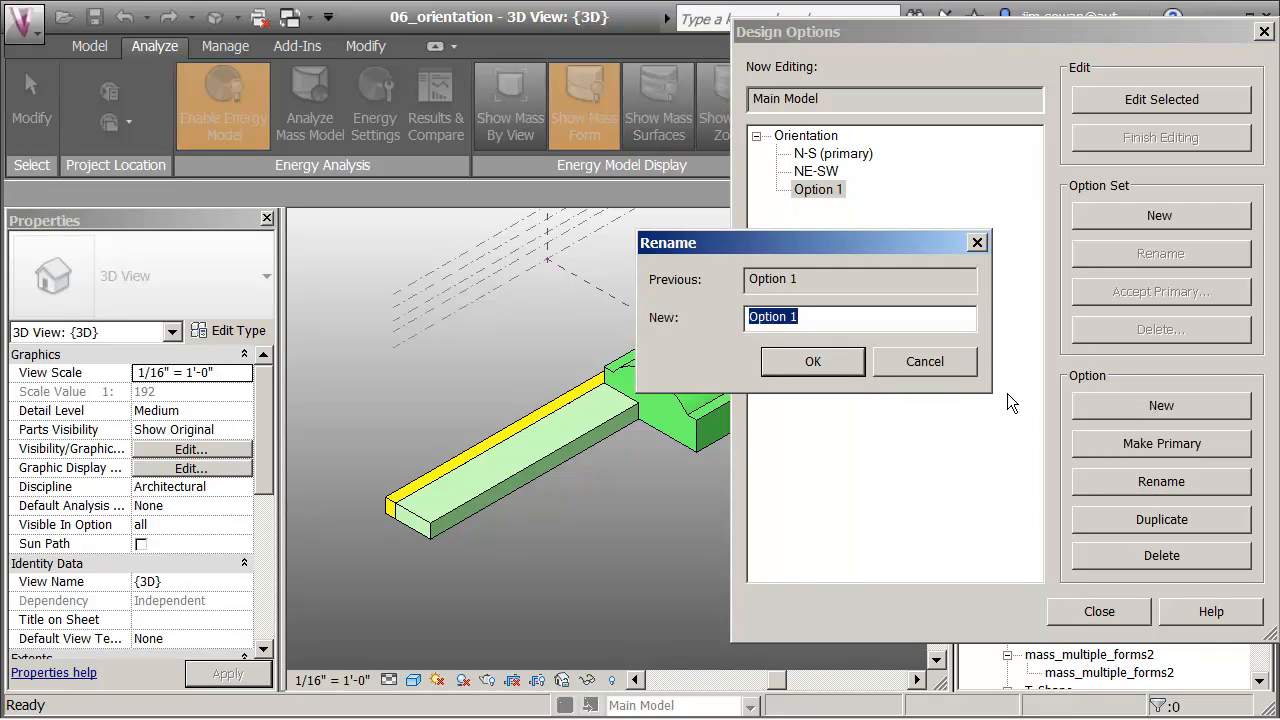
{"action": "type", "text": "E-W"}
{"action": "left_click", "coordinate": [813, 361]}
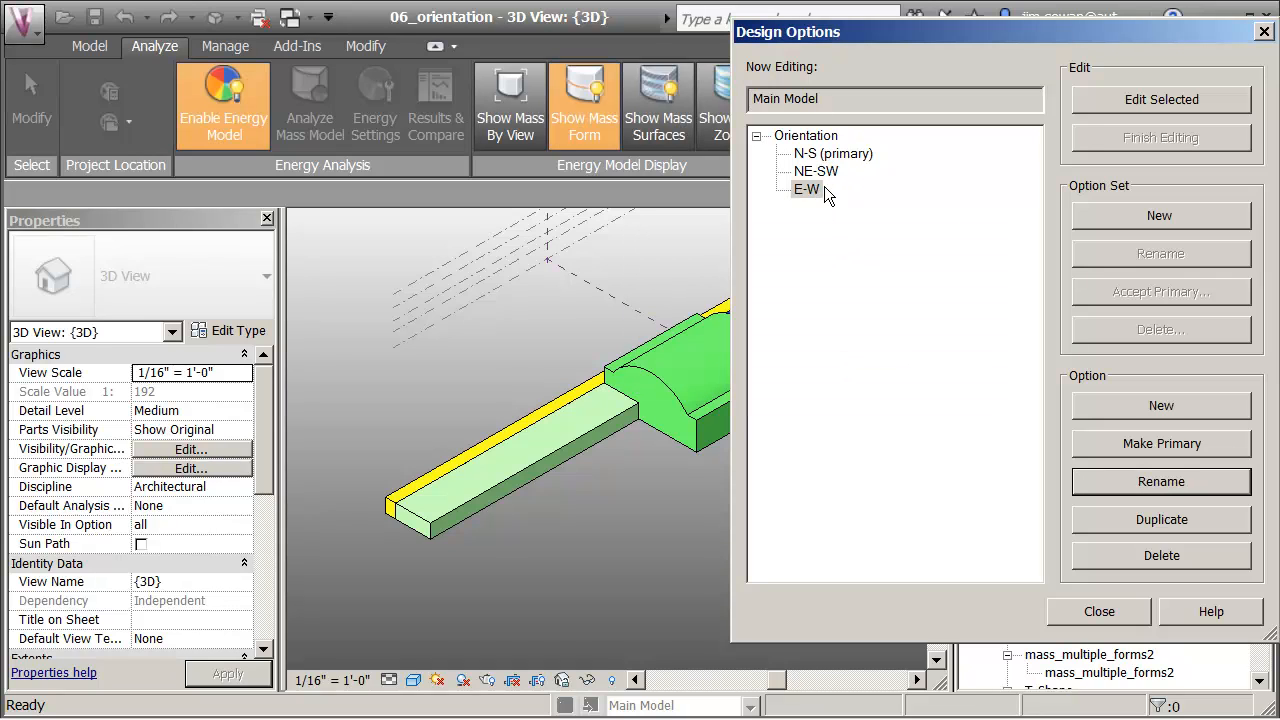
{"action": "left_click", "coordinate": [1098, 612]}
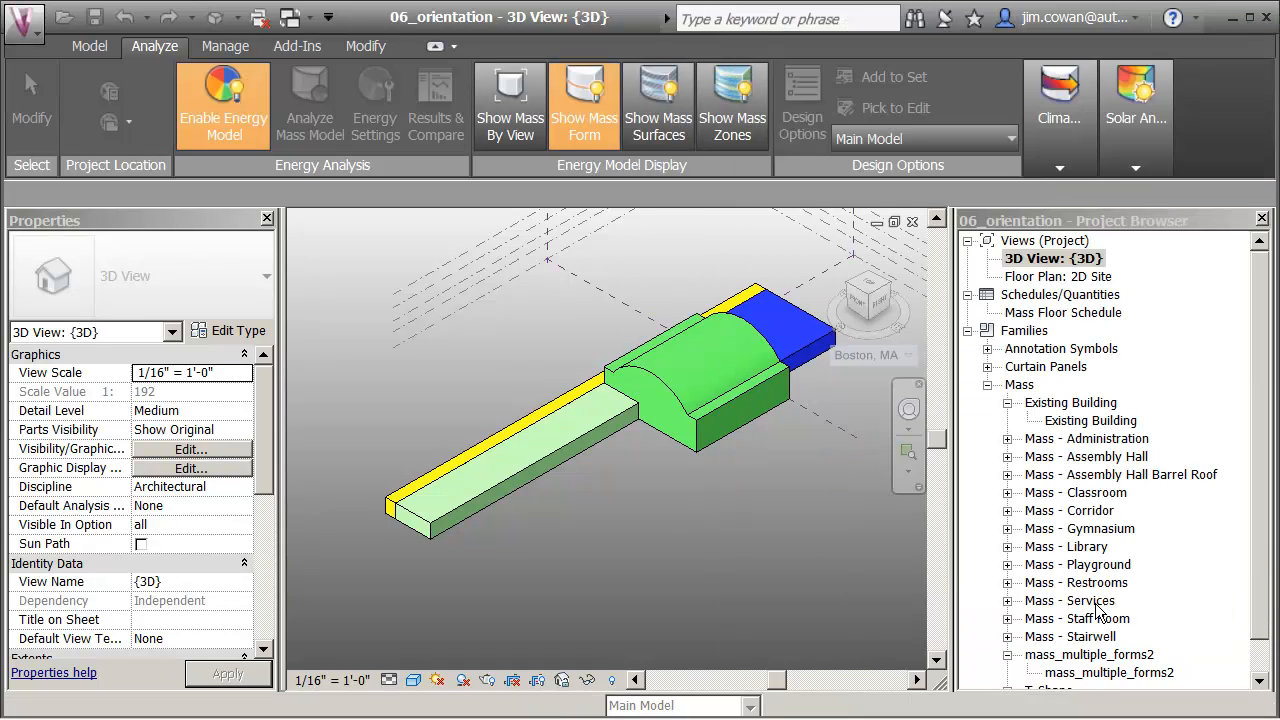
- Select the whole mass model and add it to the N-S, NE-SW and E-W options of the Orientation set
{"action": "left_click", "coordinate": [713, 425]}
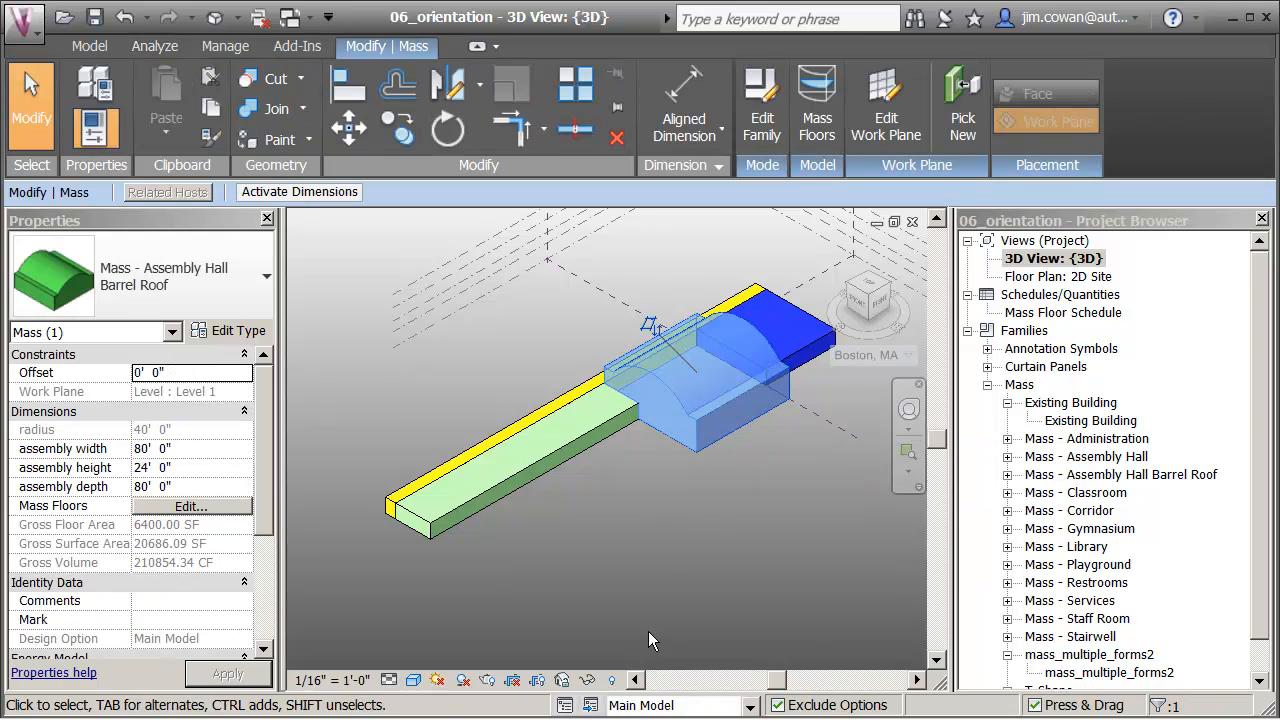
{"action": "left_click", "coordinate": [645, 540]}
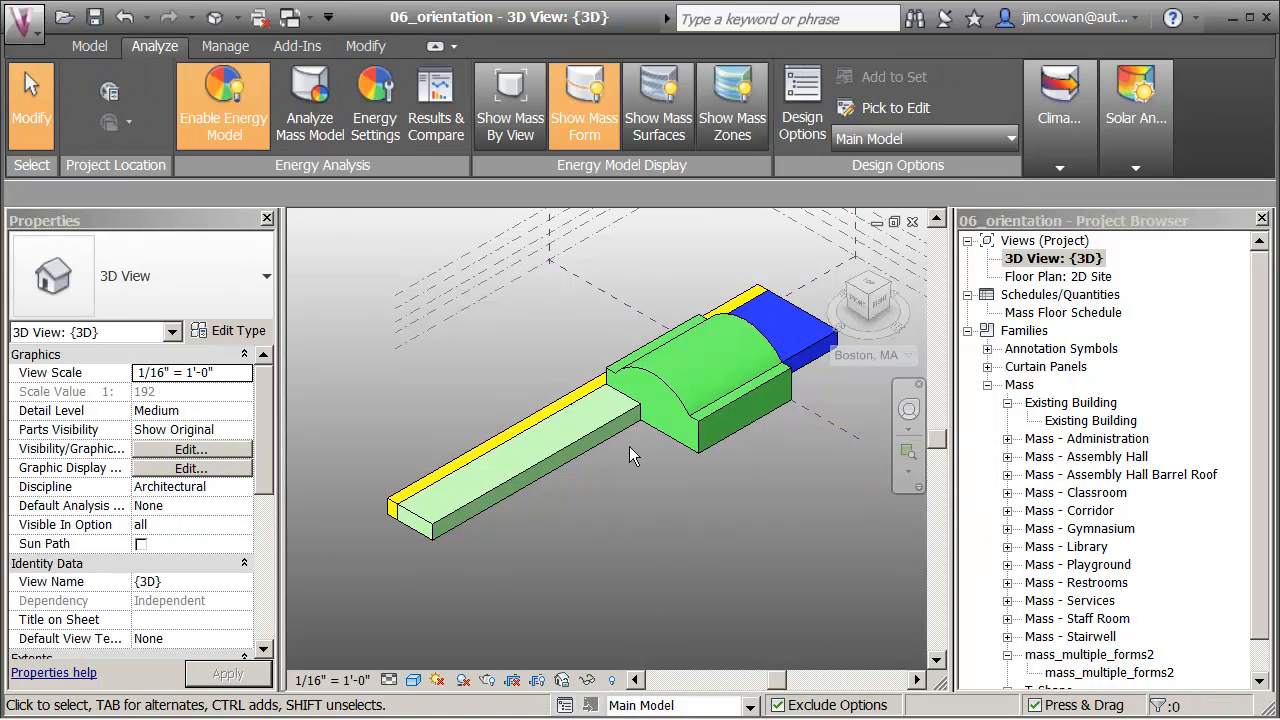
{"action": "scroll", "coordinate": [617, 454], "scroll_direction": "down", "scroll_amount": 1}
{"action": "left_click_drag", "start_coordinate": [365, 261], "coordinate": [821, 583]}
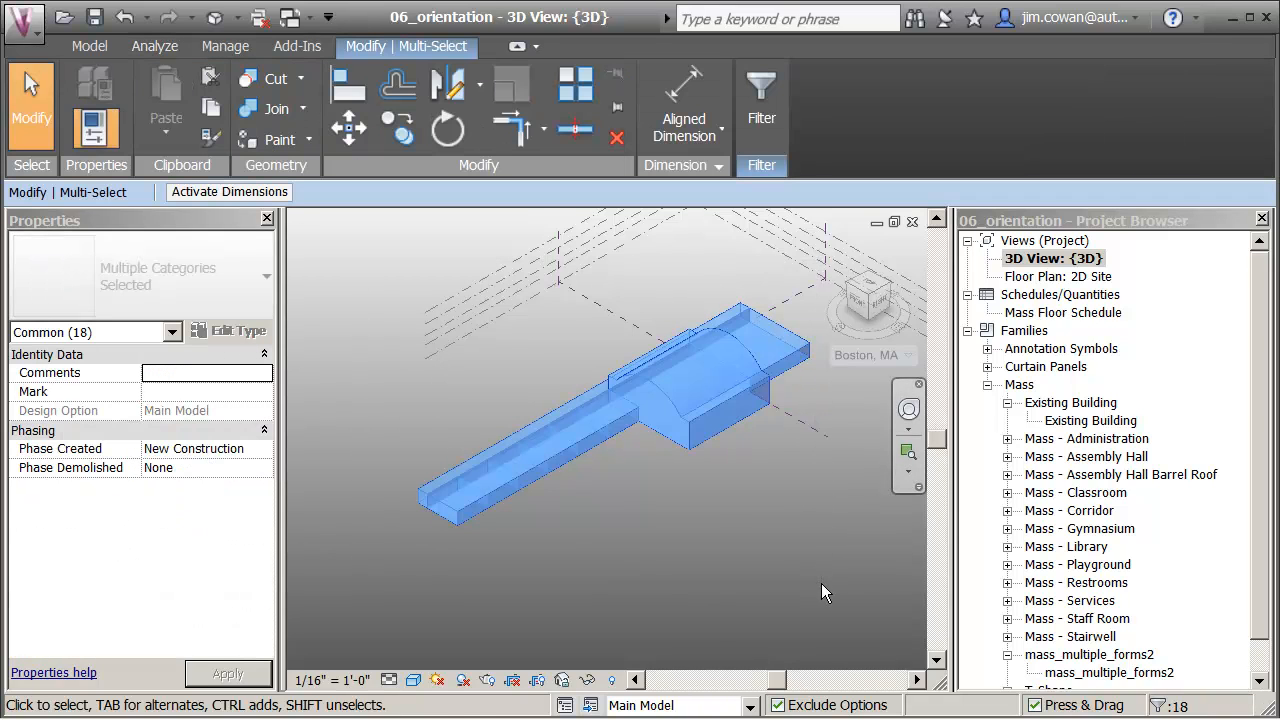
{"action": "left_click", "coordinate": [155, 46]}
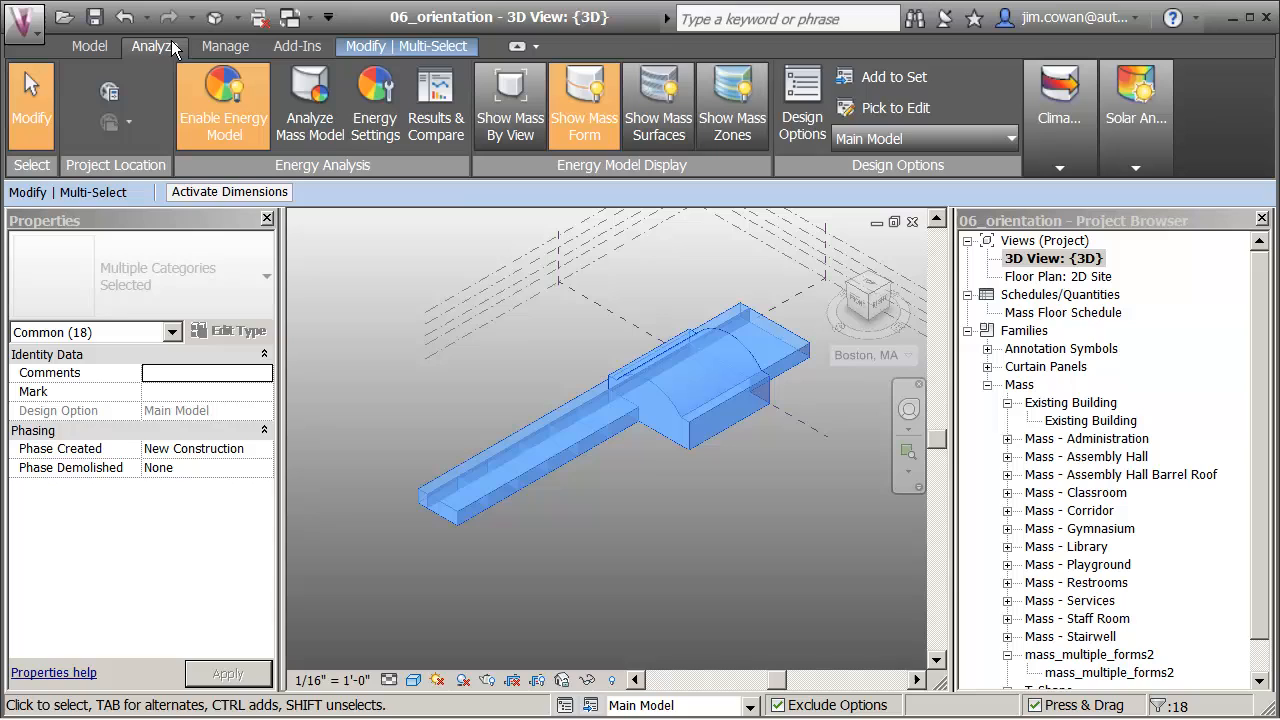
{"action": "left_click", "coordinate": [849, 80]}
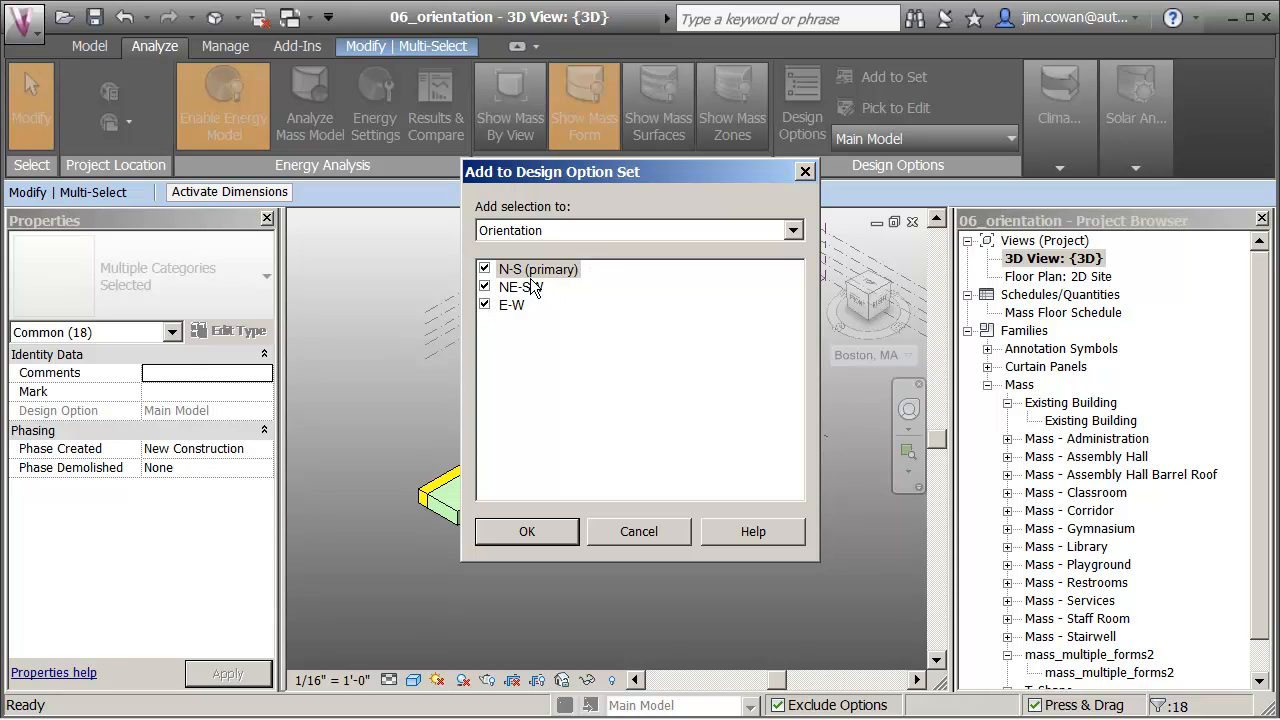
{"action": "left_click", "coordinate": [485, 305]}
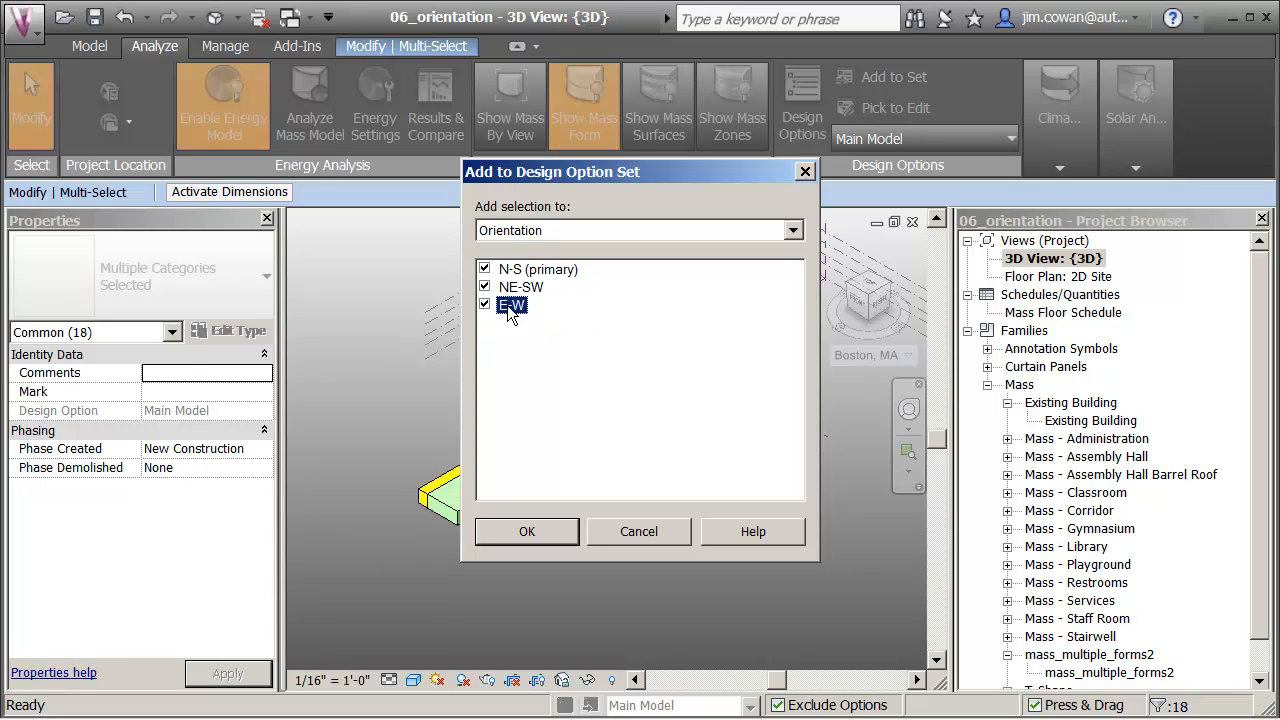
{"action": "left_click", "coordinate": [550, 533]}
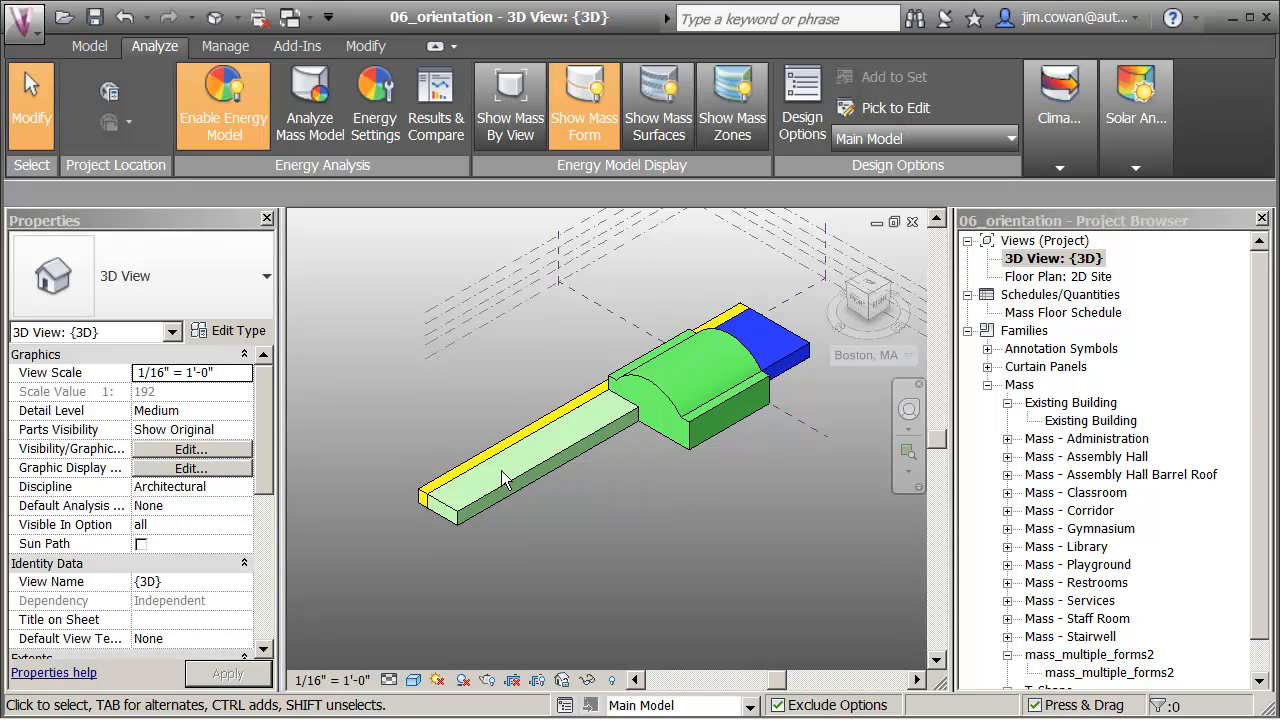
- Make N-S (primary) the active design option and test selecting a classroom mass in the 3D view
{"action": "left_click", "coordinate": [750, 705]}
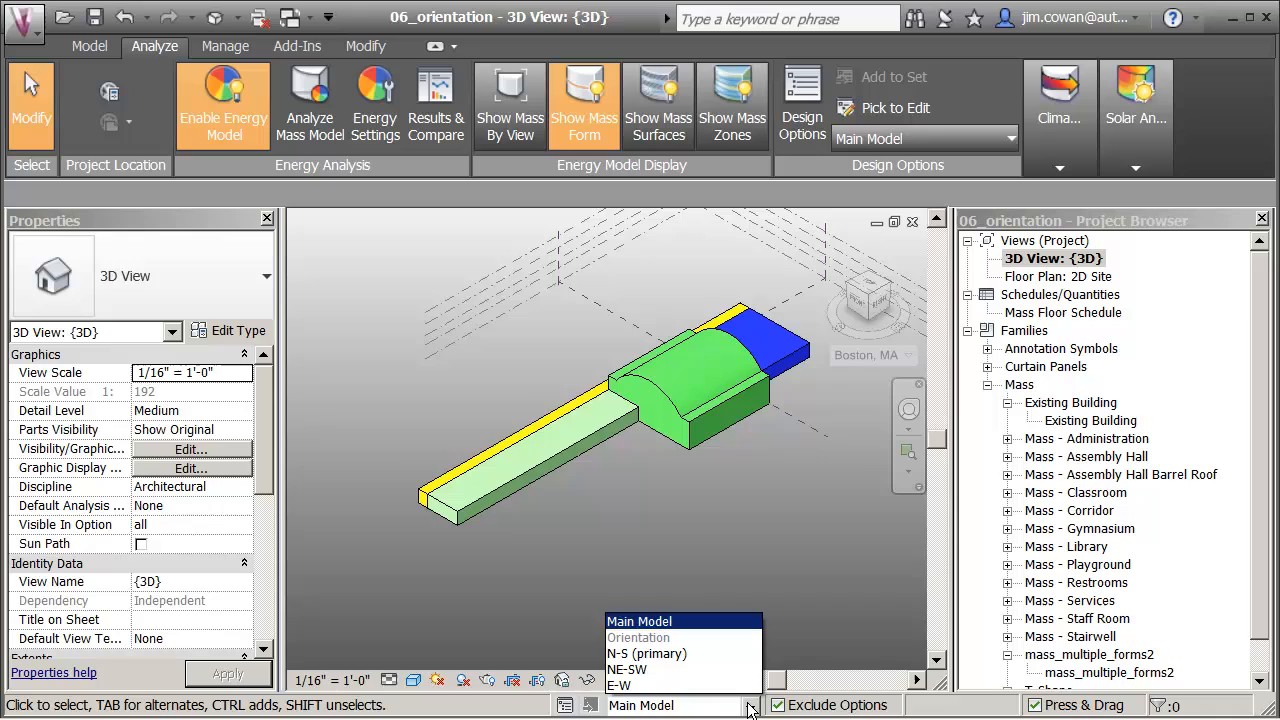
{"action": "left_click", "coordinate": [648, 654]}
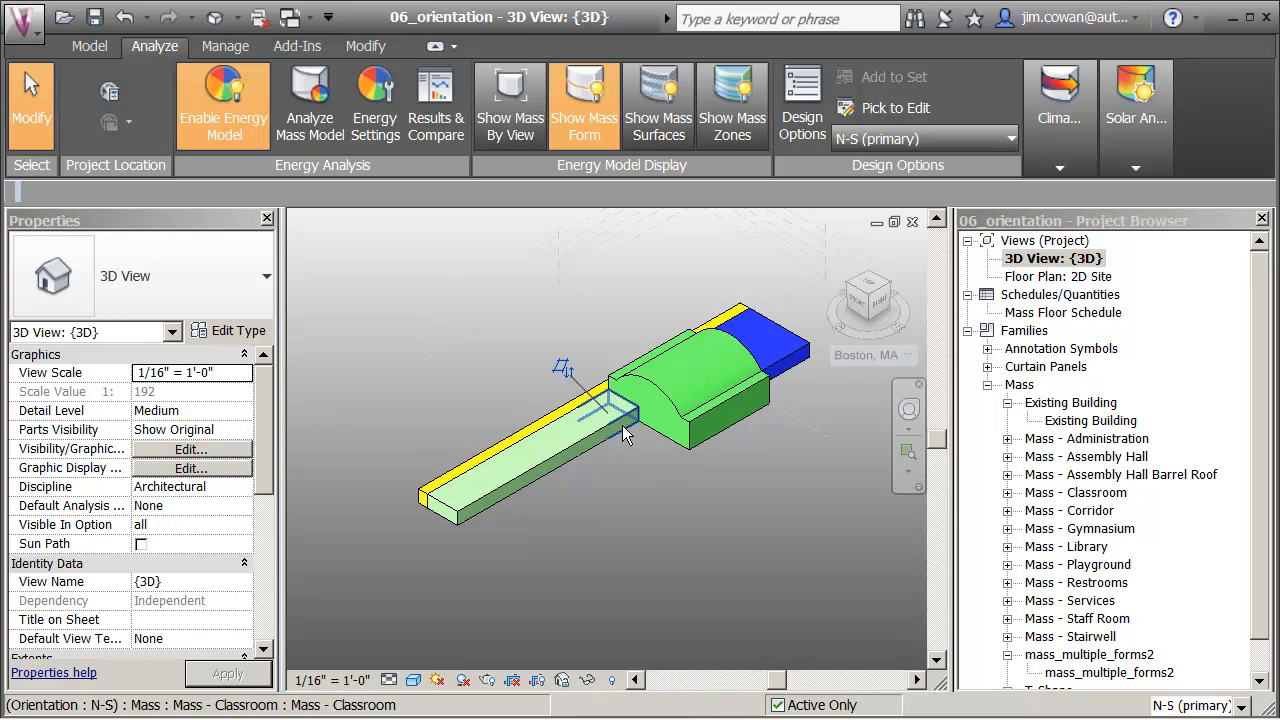
{"action": "left_click", "coordinate": [641, 469]}
{"action": "left_click", "coordinate": [638, 479]}
{"action": "left_click", "coordinate": [590, 445]}
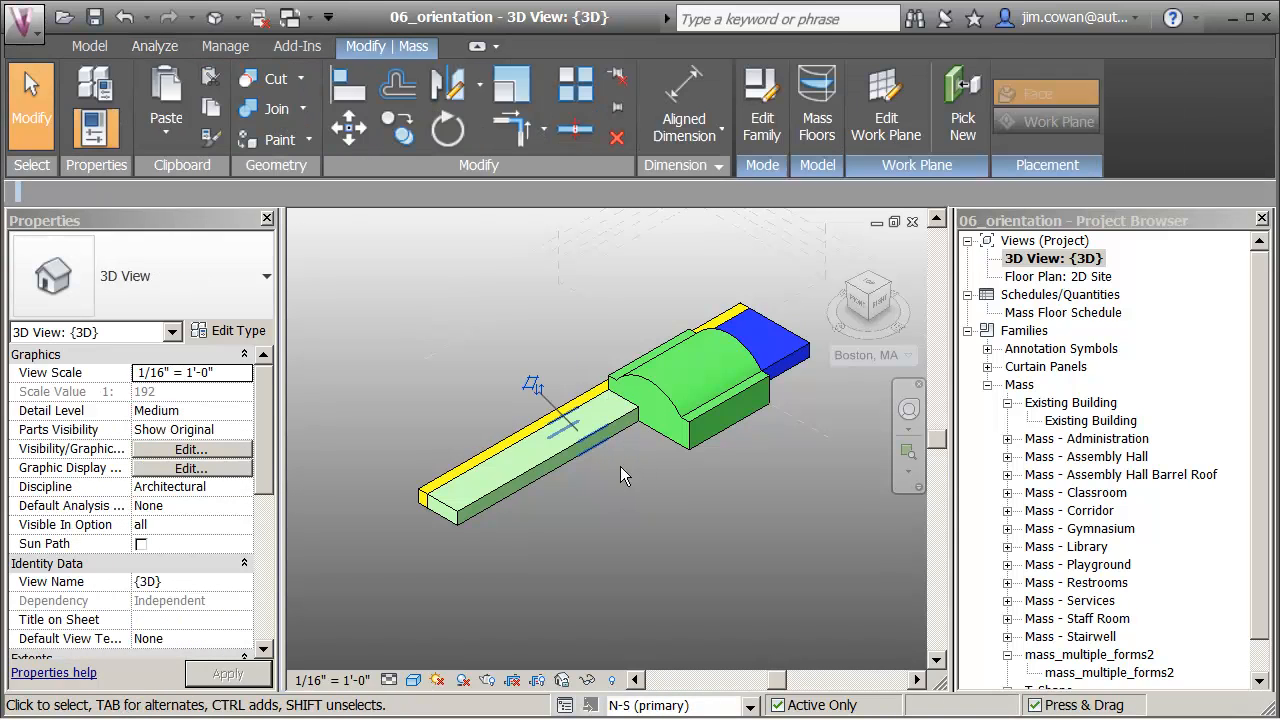
{"action": "left_click", "coordinate": [638, 494]}
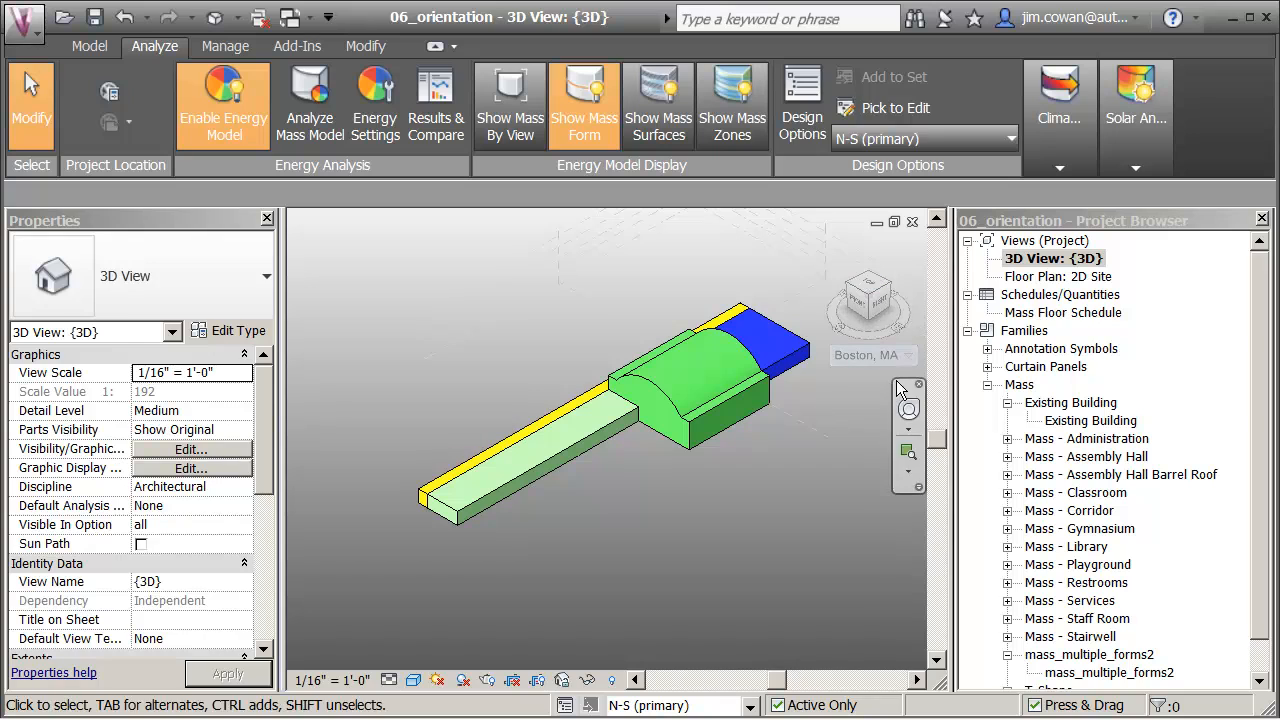
- Open the 2D Site floor plan and frame the building outline
{"action": "double_click", "coordinate": [1040, 277]}
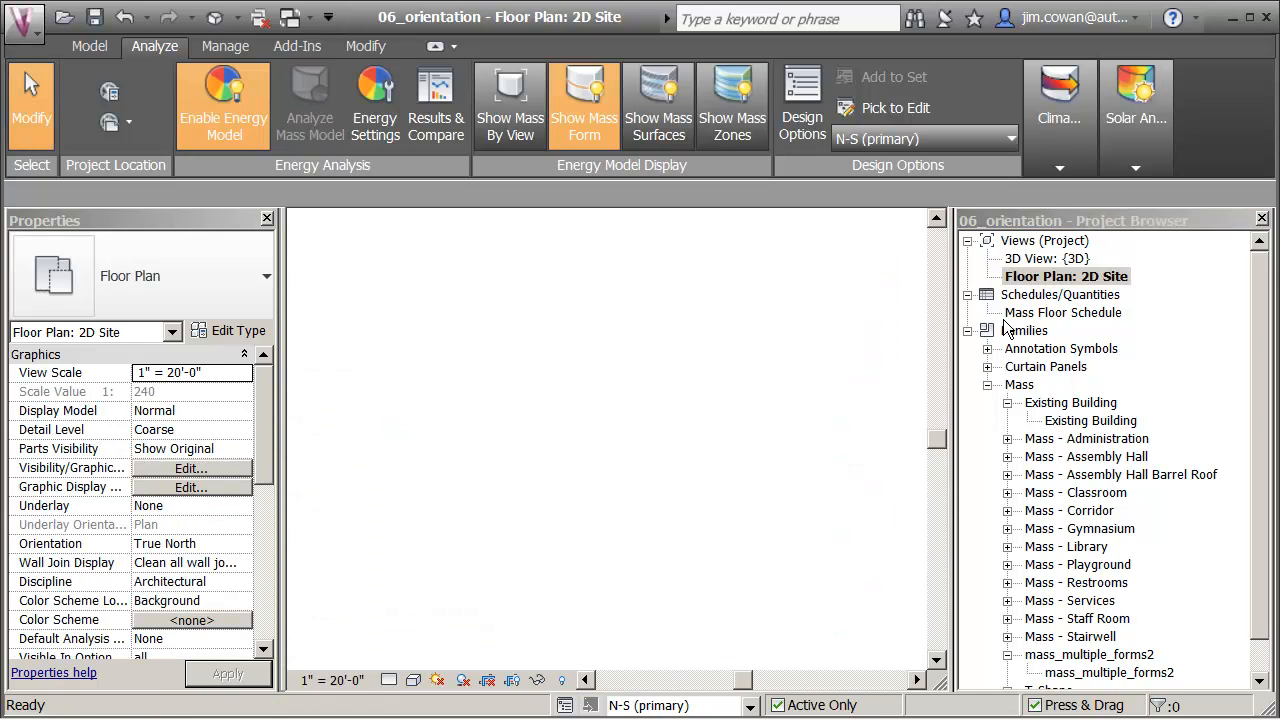
{"action": "scroll", "coordinate": [745, 475], "scroll_direction": "up", "scroll_amount": 1}
{"action": "mouse_move", "coordinate": [781, 519]}
{"action": "middle_mouse_down"}
{"action": "mouse_move", "coordinate": [757, 444]}
{"action": "mouse_move", "coordinate": [779, 480]}
{"action": "middle_mouse_up"}
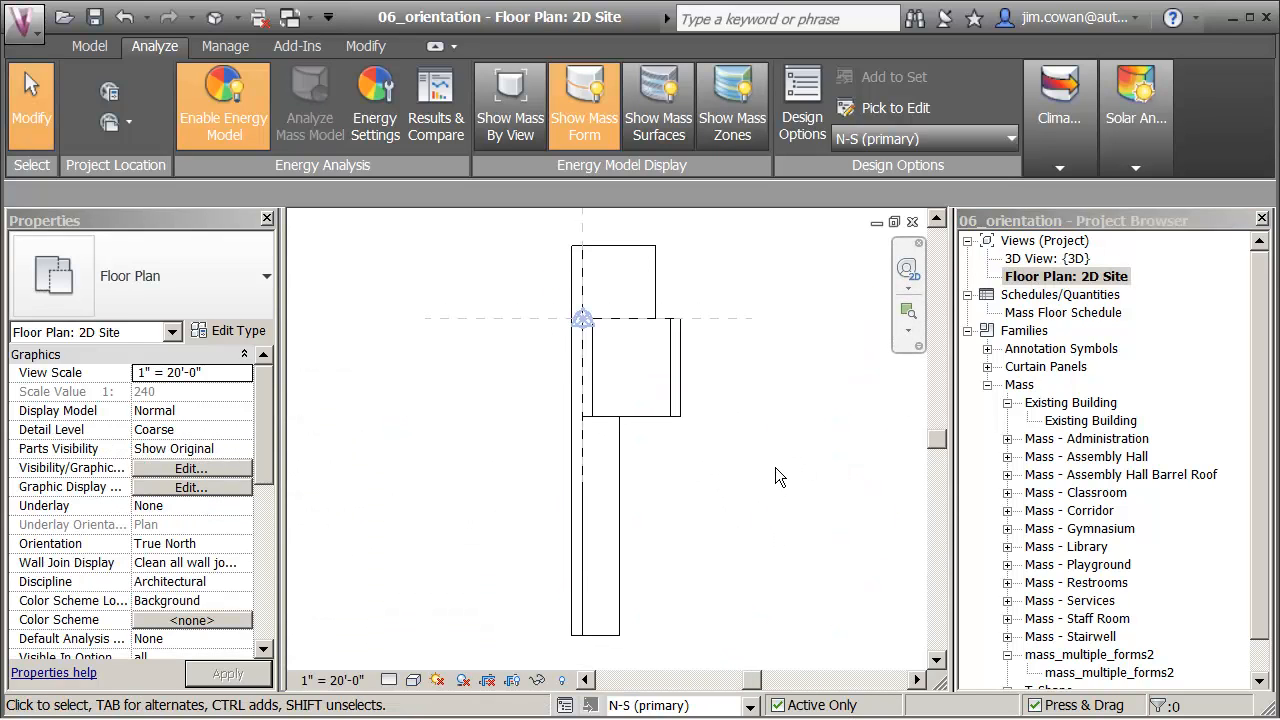
{"action": "scroll", "coordinate": [775, 467], "scroll_direction": "down", "scroll_amount": 1}
- Cycle the active design option through NE-SW, E-W, Main Model and N-S (primary) to compare their masses in the site plan
{"action": "left_click", "coordinate": [892, 141]}
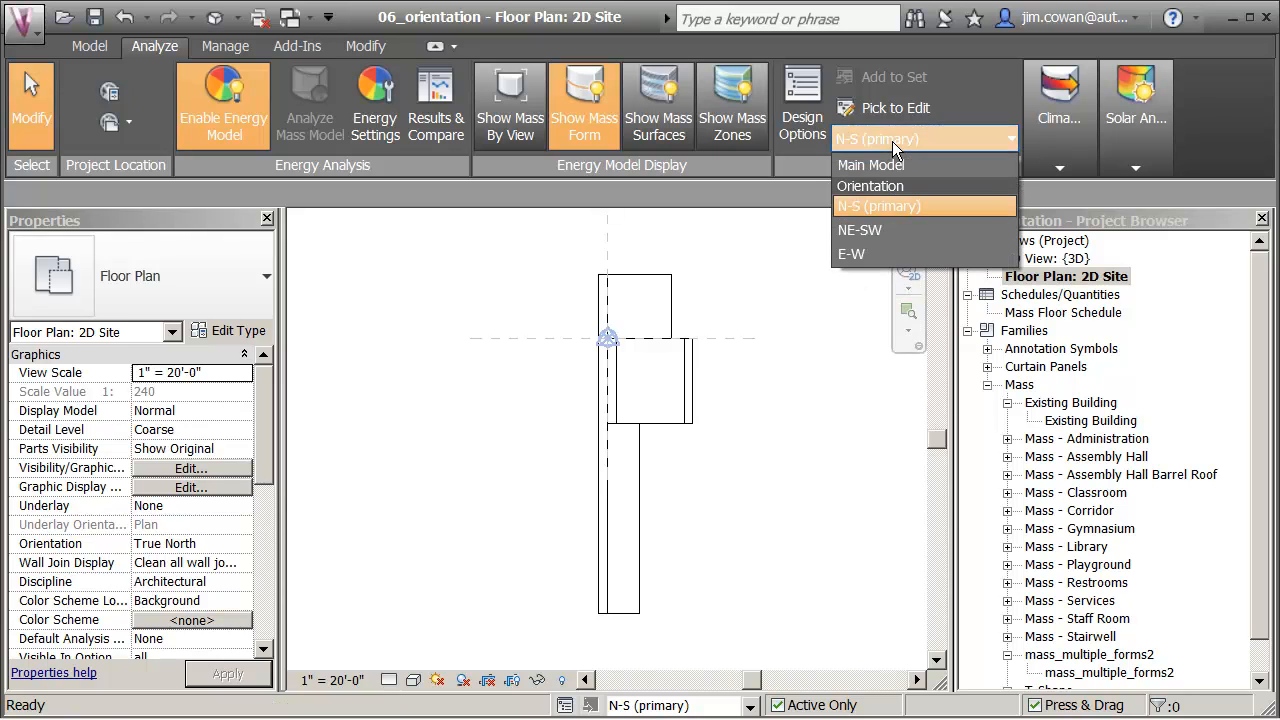
{"action": "left_click", "coordinate": [844, 237]}
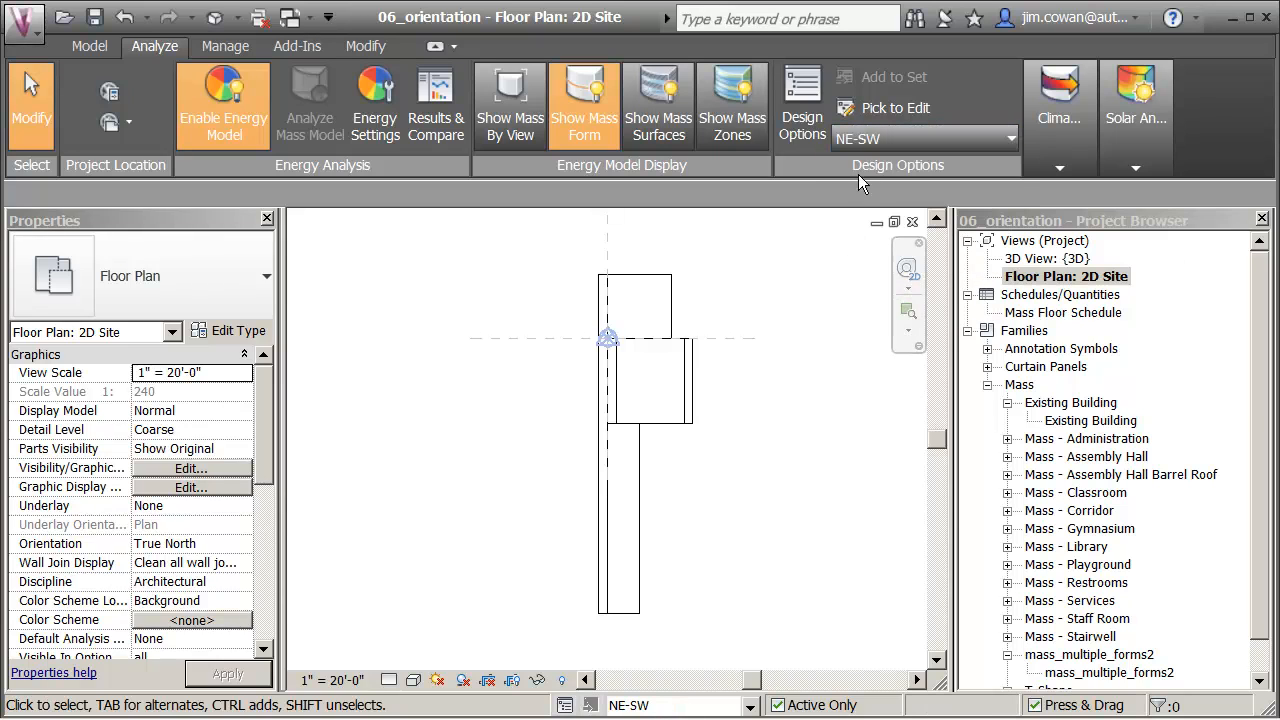
{"action": "left_click", "coordinate": [868, 140]}
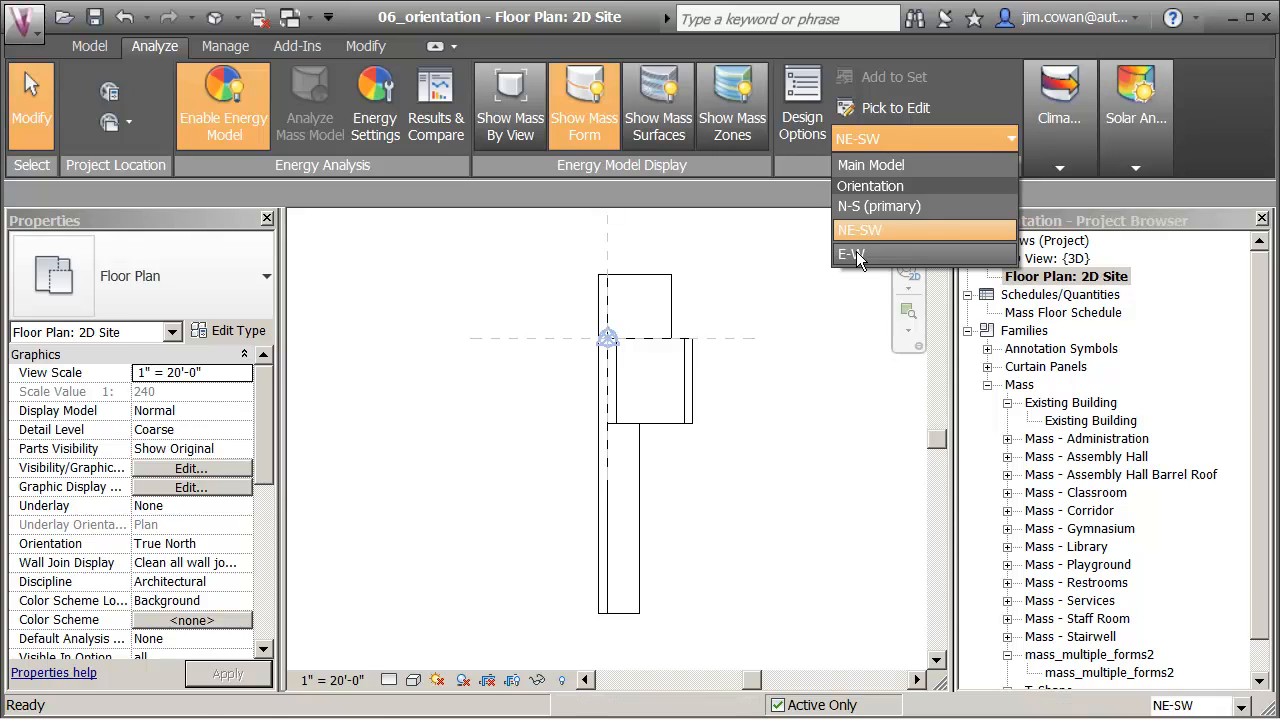
{"action": "left_click", "coordinate": [856, 251]}
{"action": "left_click", "coordinate": [866, 137]}
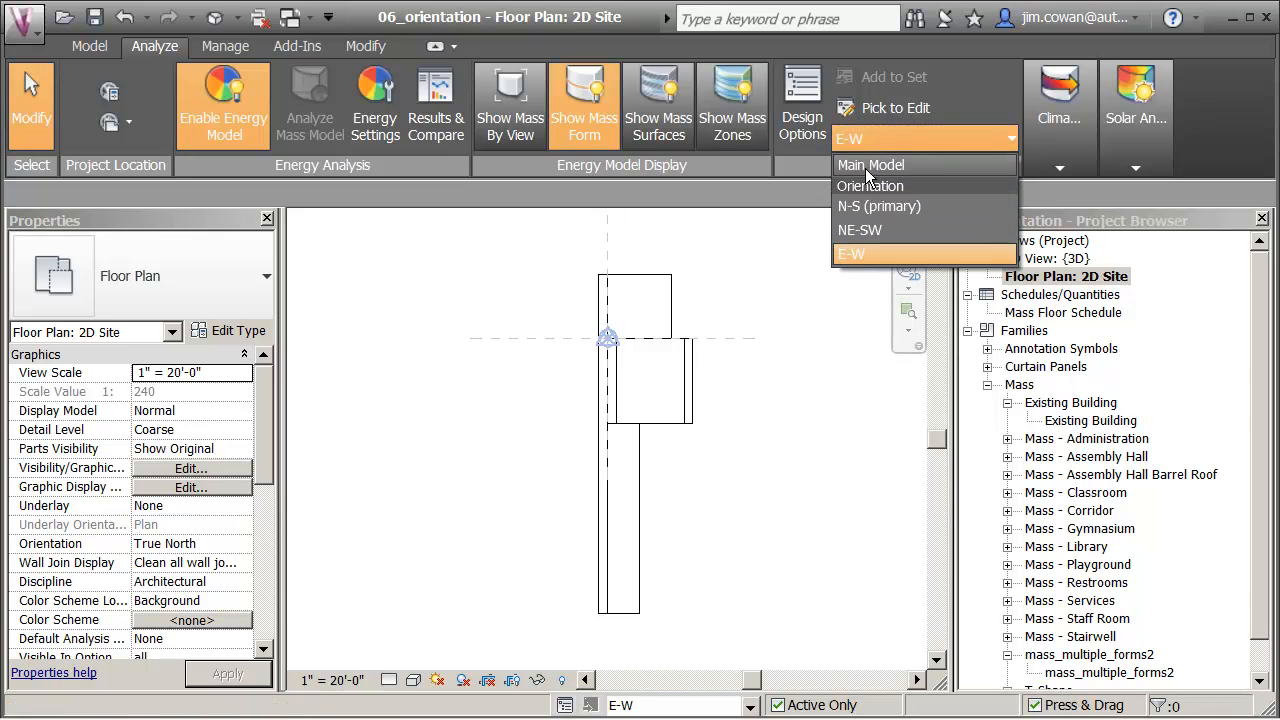
{"action": "left_click", "coordinate": [865, 166]}
{"action": "left_click", "coordinate": [749, 706]}
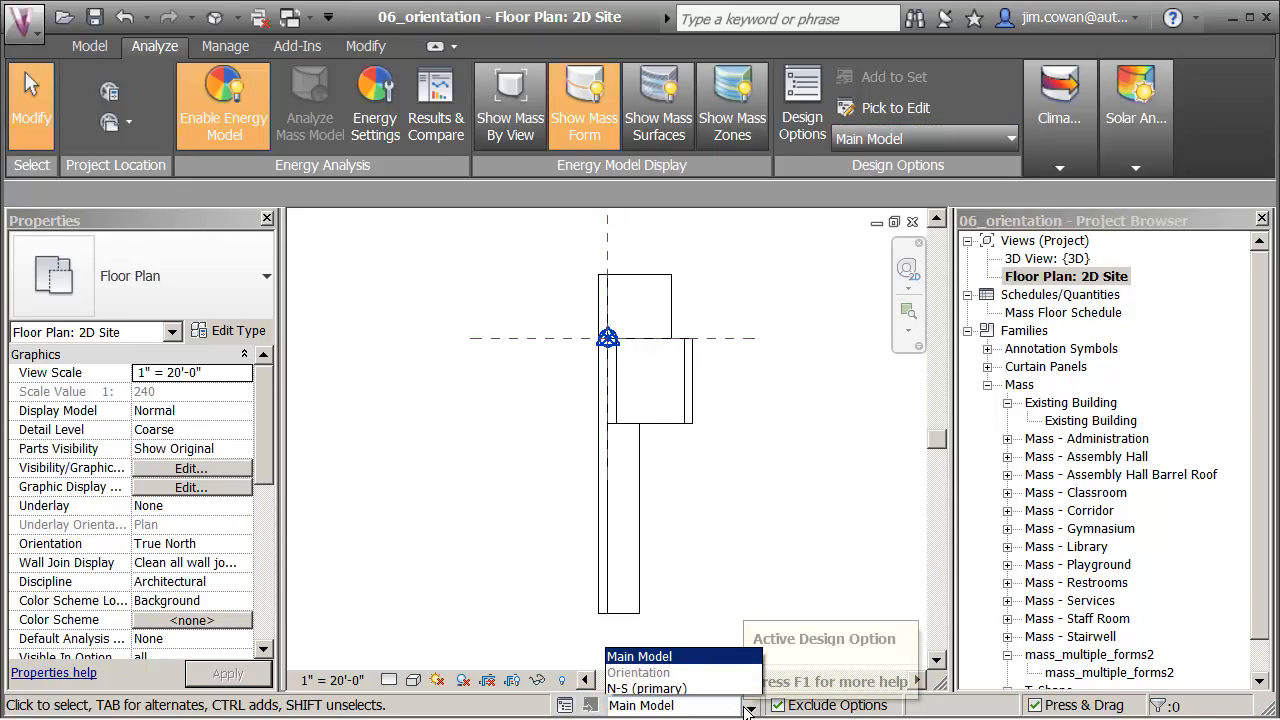
{"action": "left_click", "coordinate": [750, 524]}
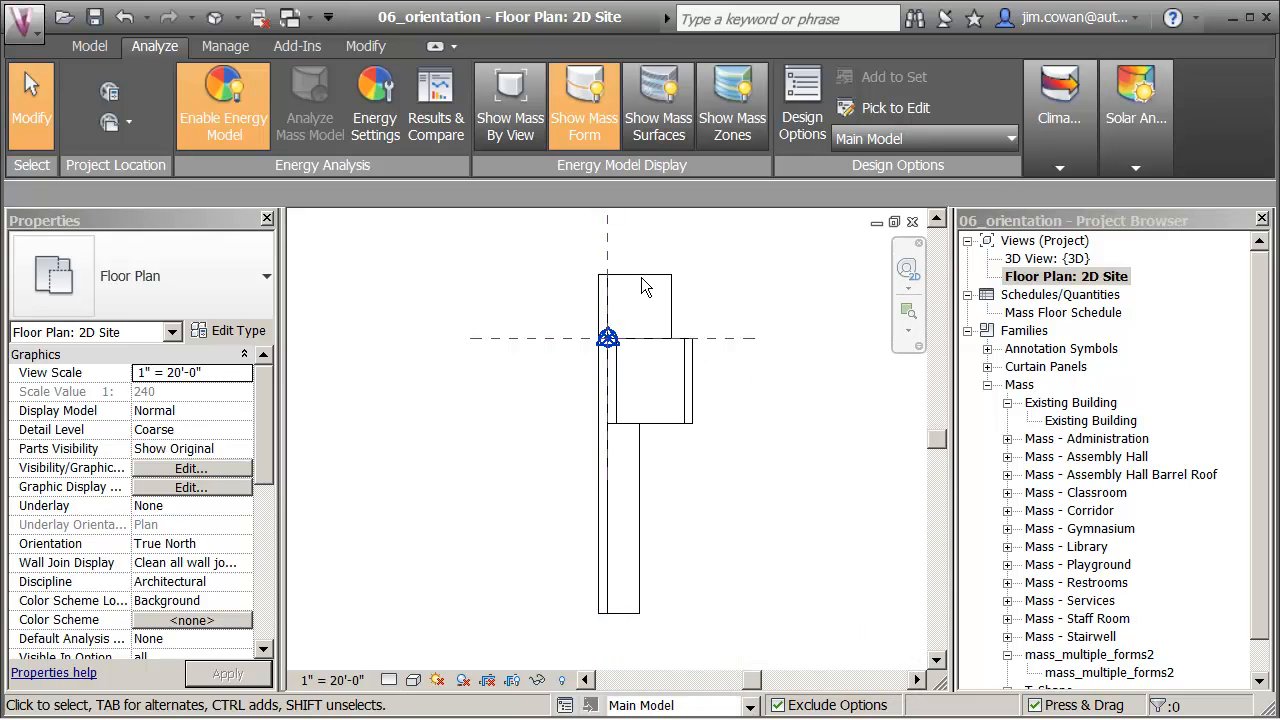
{"action": "left_click", "coordinate": [871, 138]}
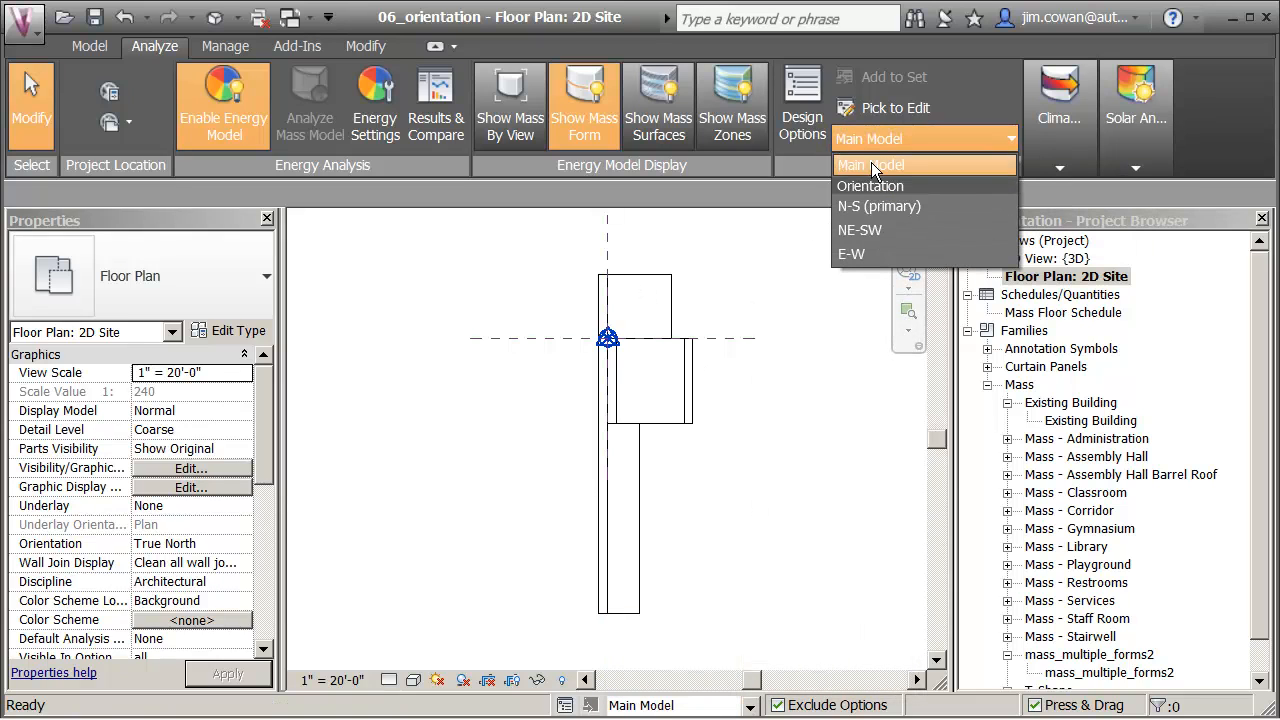
{"action": "left_click", "coordinate": [853, 207]}
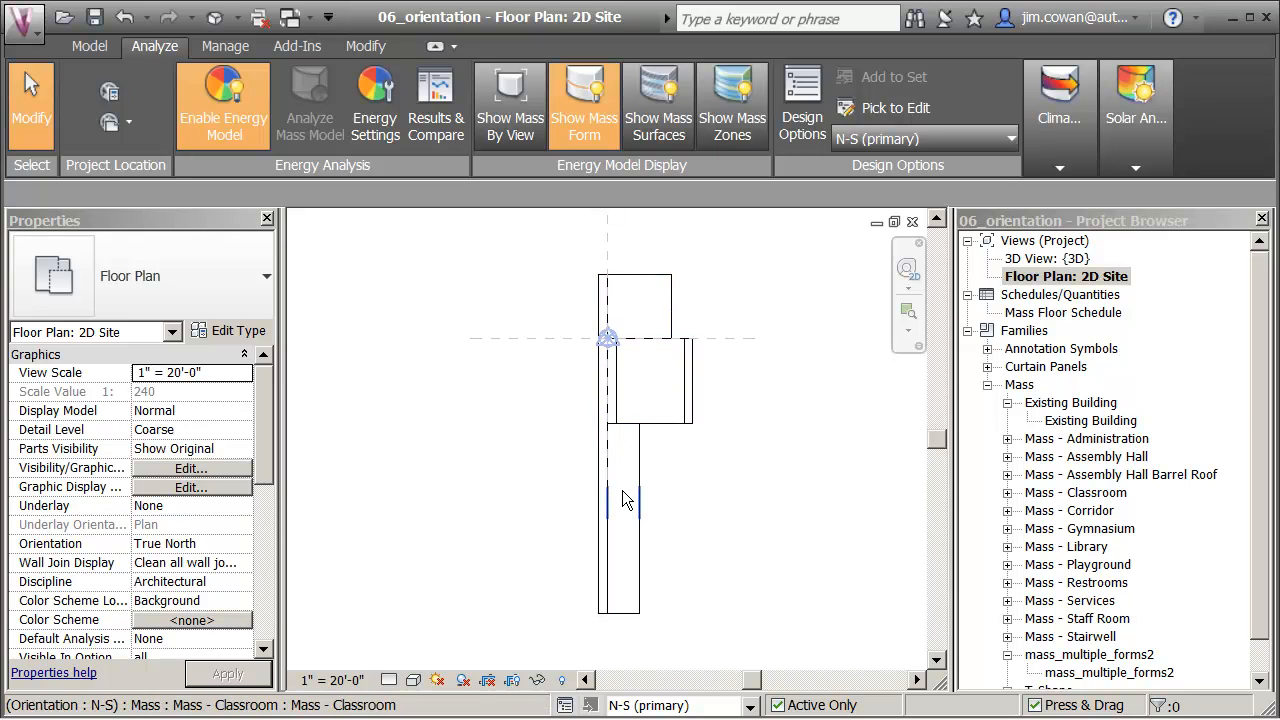
- Make NE-SW the active option and rotate all its building masses 45° clockwise about the intersection of the reference planes
{"action": "left_click", "coordinate": [883, 139]}
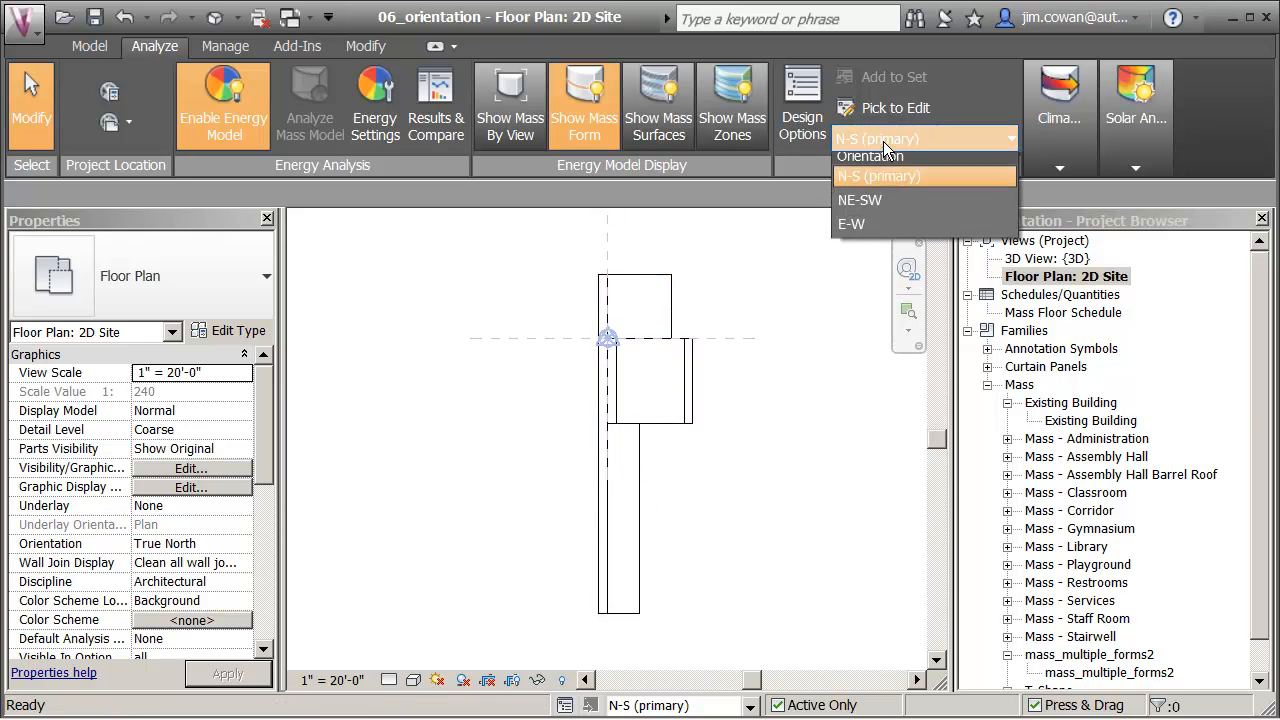
{"action": "left_click", "coordinate": [862, 230]}
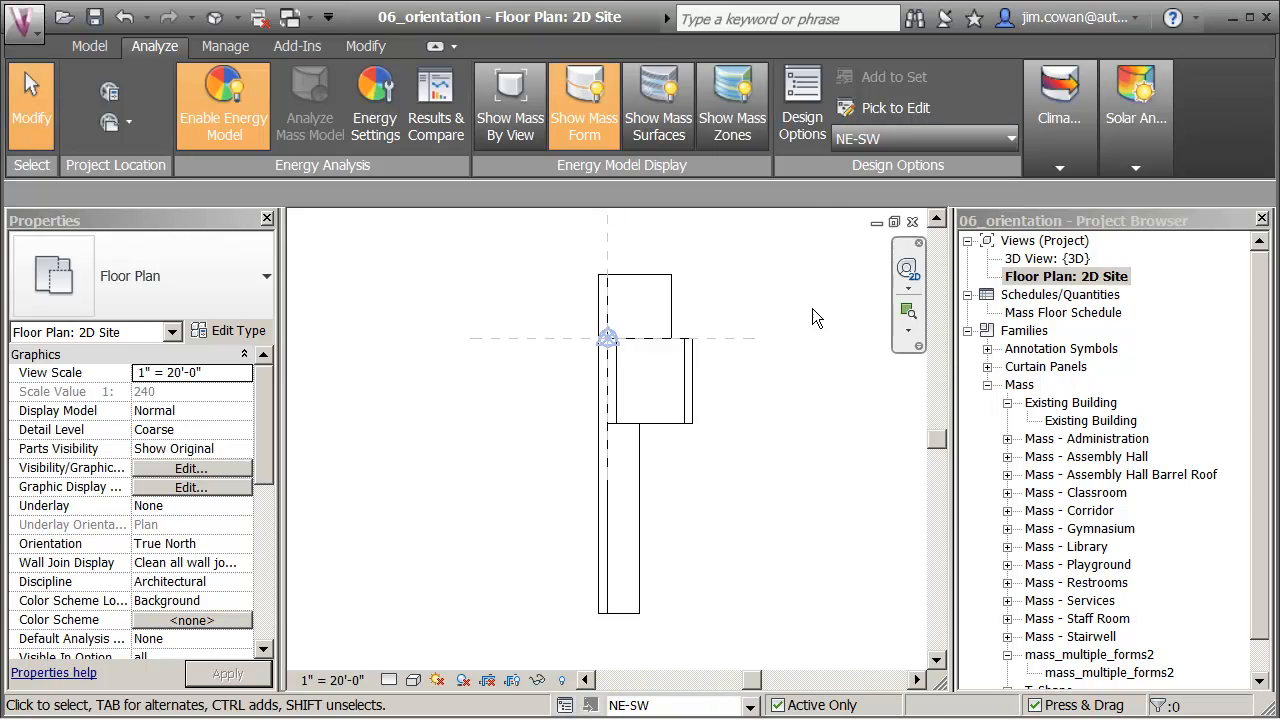
{"action": "left_click_drag", "start_coordinate": [582, 263], "coordinate": [719, 631]}
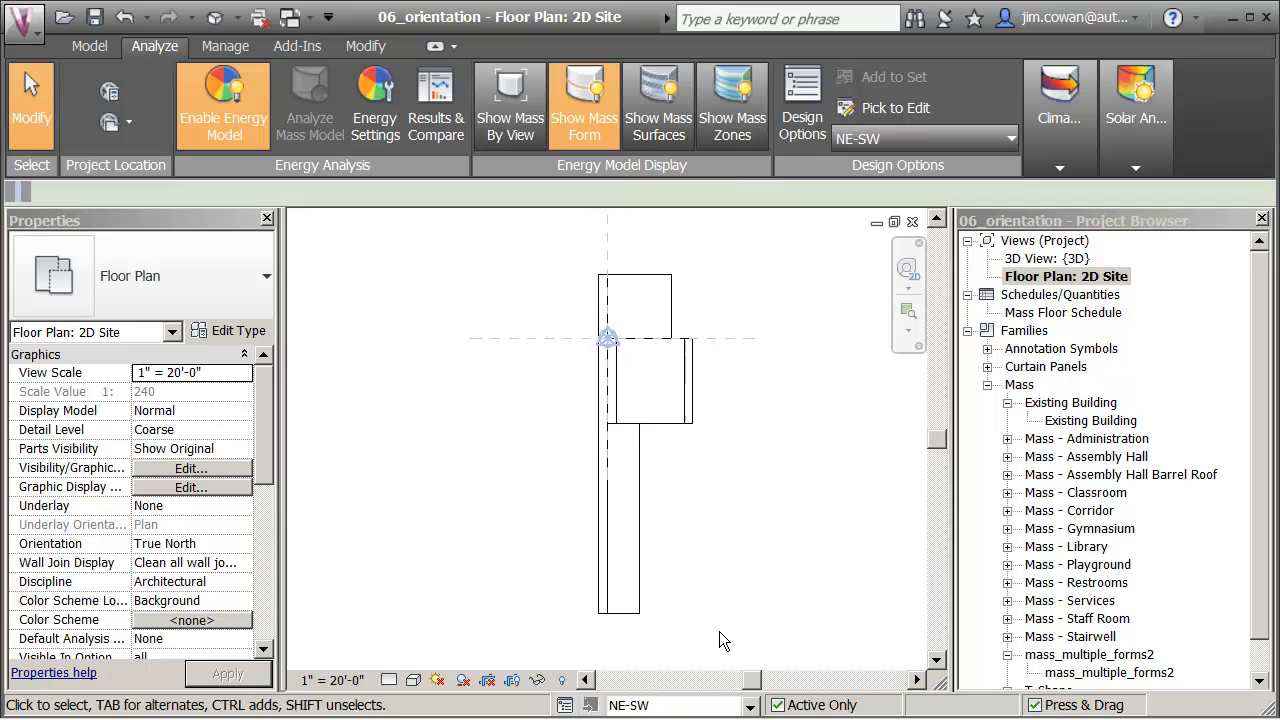
{"action": "left_click", "coordinate": [446, 128]}
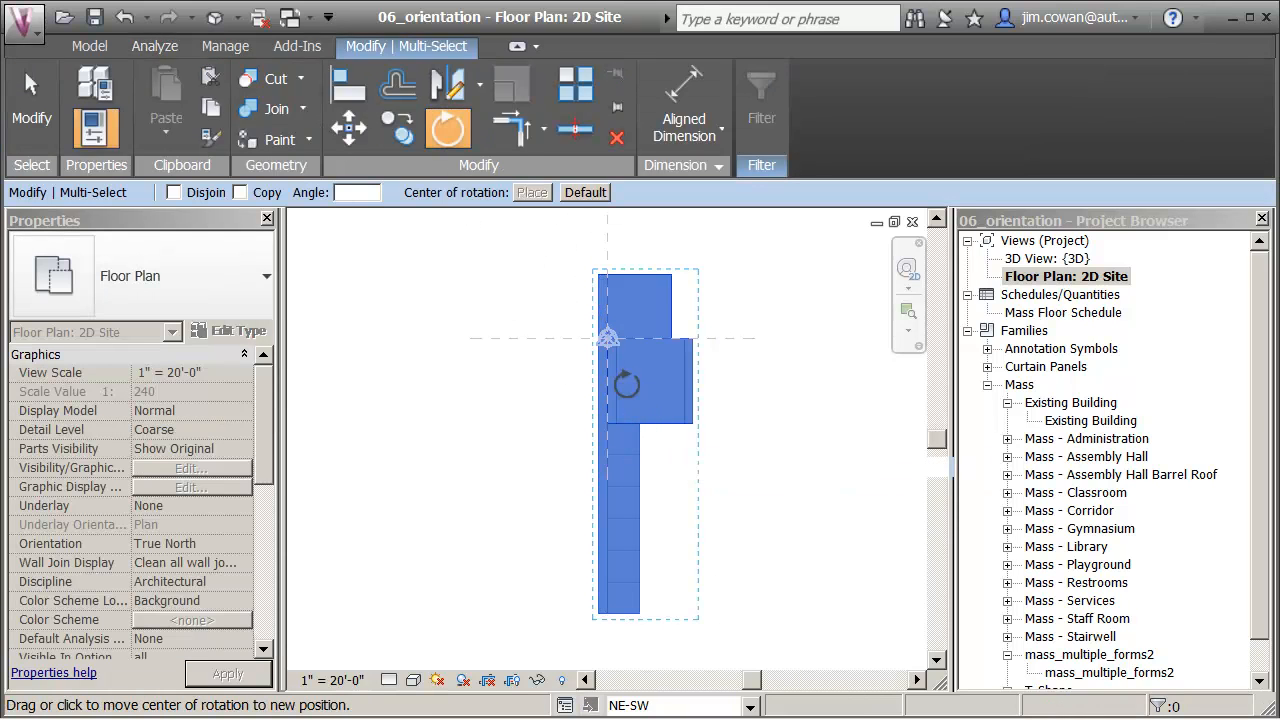
{"action": "left_click", "coordinate": [609, 335]}
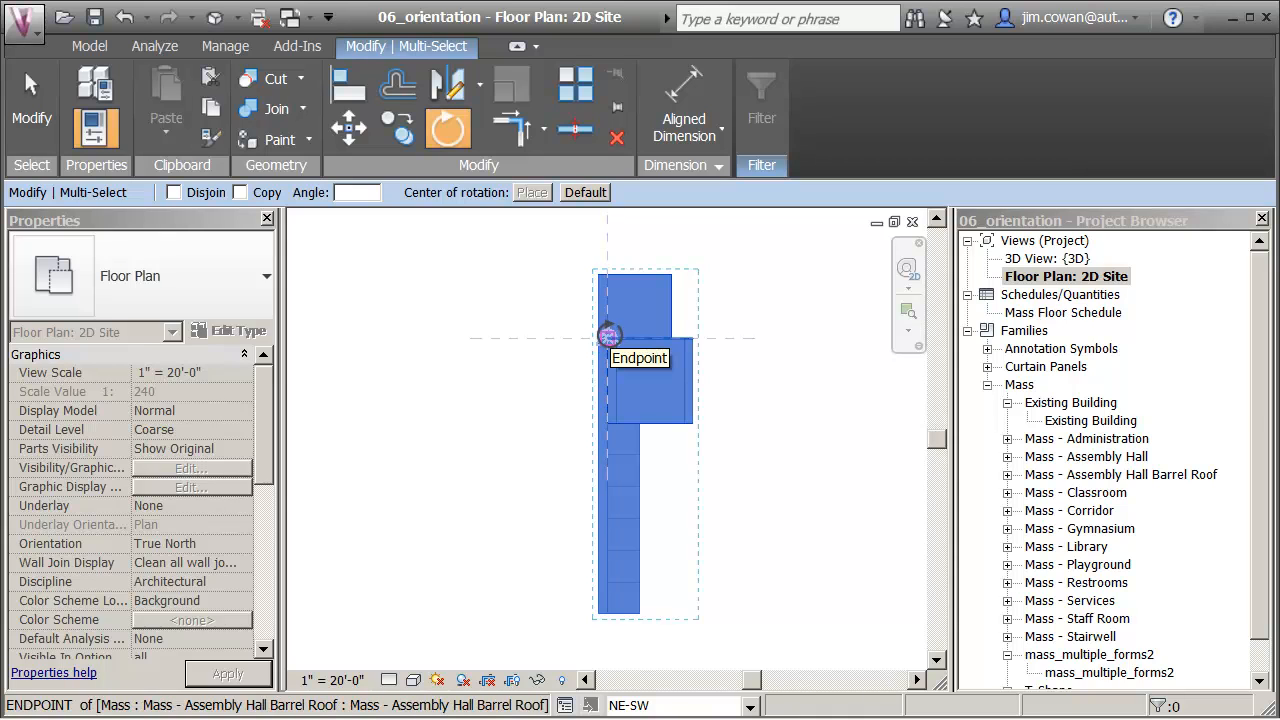
{"action": "left_click", "coordinate": [609, 335]}
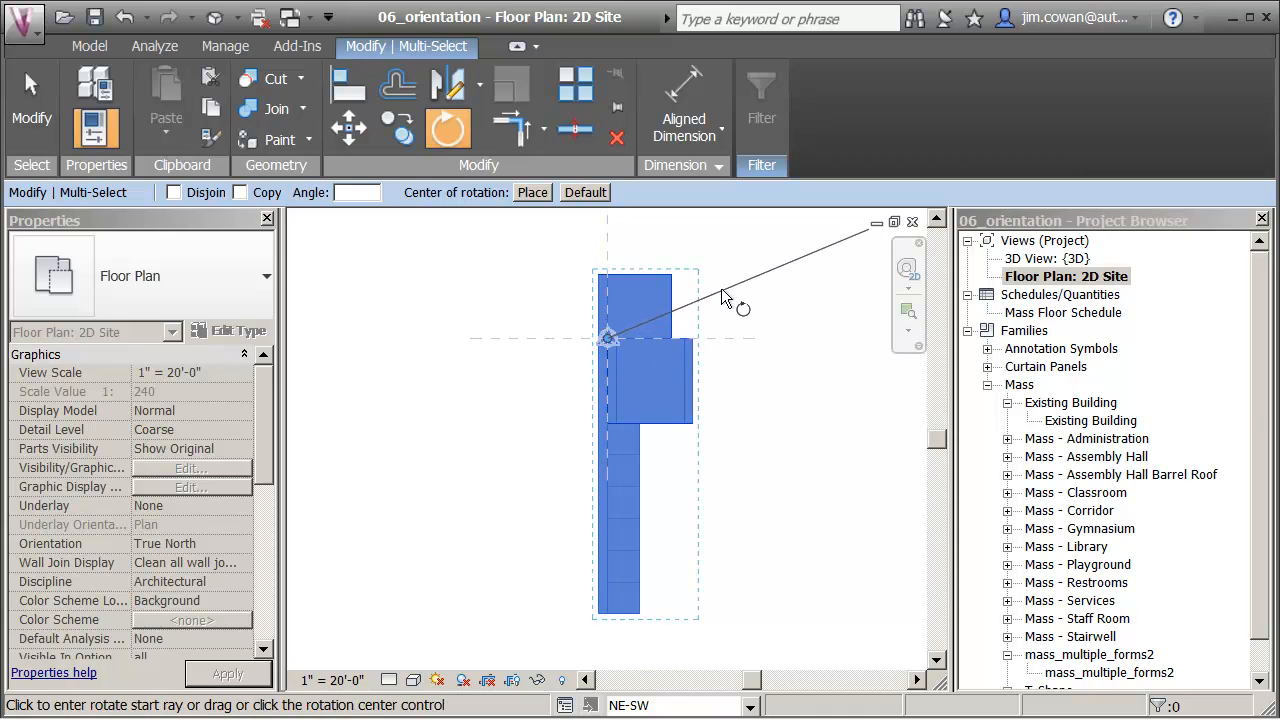
{"action": "left_click", "coordinate": [607, 240]}
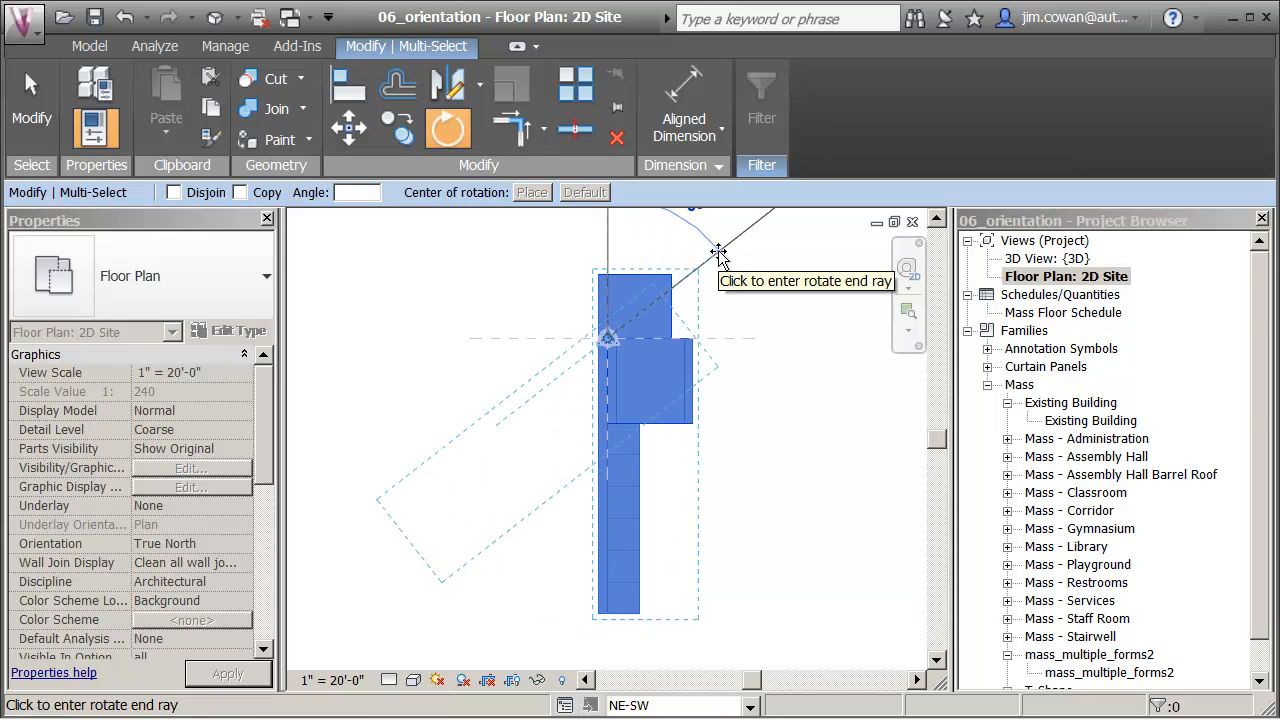
{"action": "type", "text": "45"}
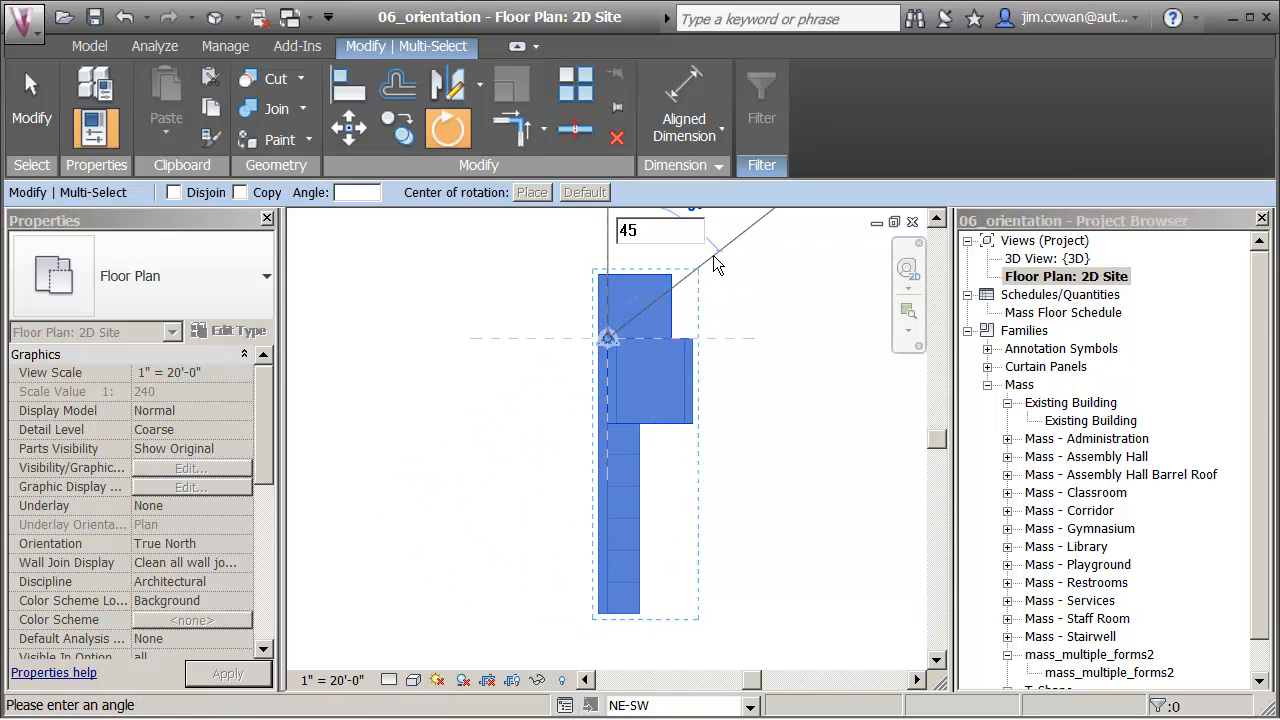
{"action": "key", "text": "Return"}
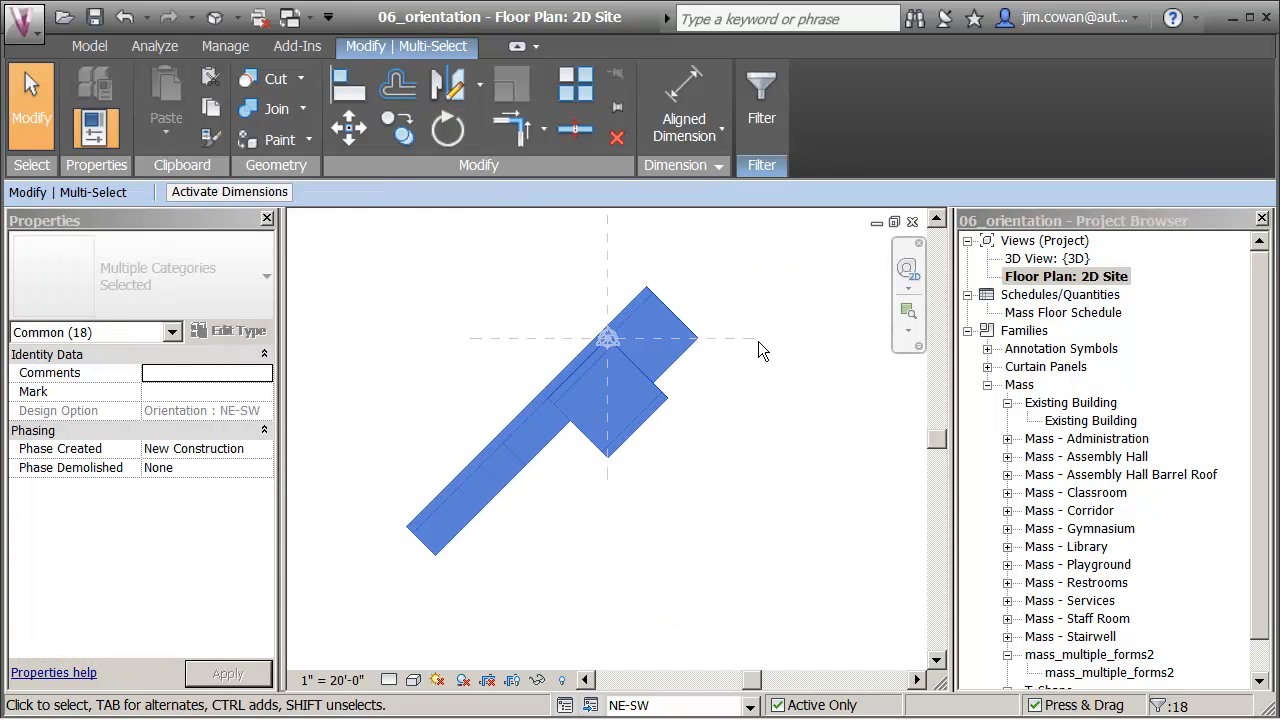
{"action": "key", "text": "Escape"}
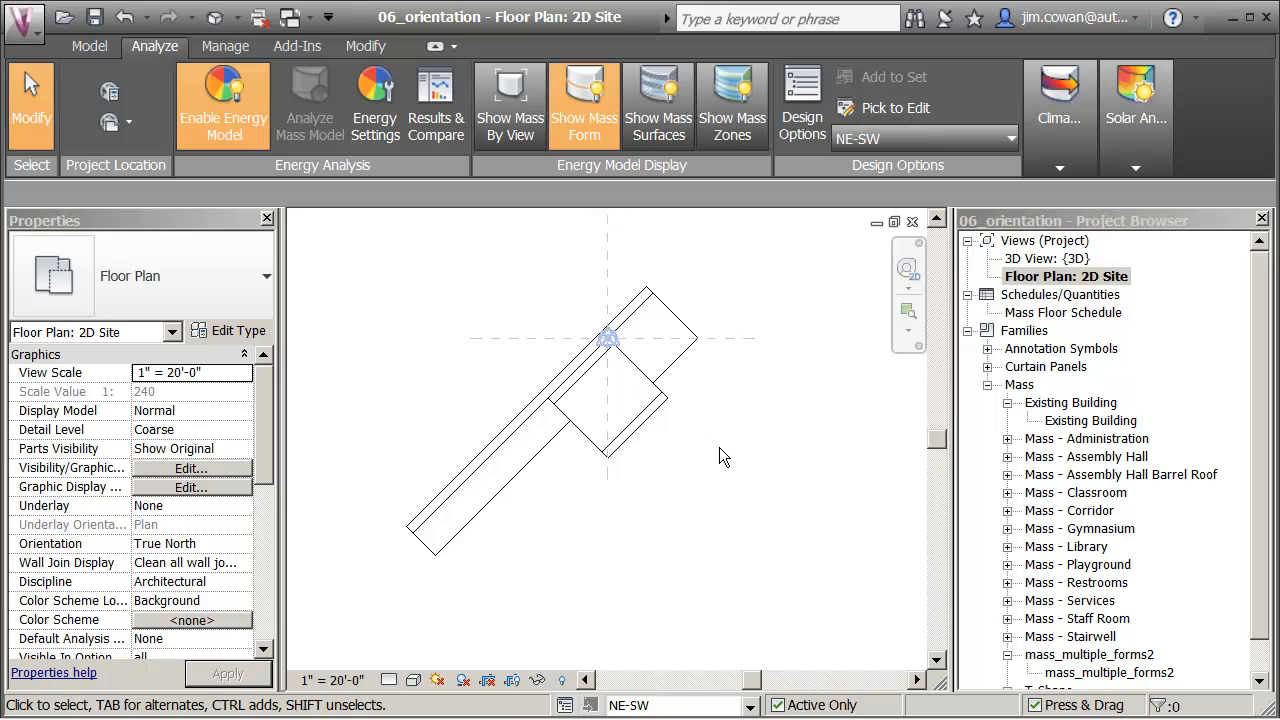
- Make E-W the active option and rotate all its building masses 90° clockwise about the intersection of the reference planes
{"action": "left_click", "coordinate": [750, 706]}
{"action": "left_click", "coordinate": [662, 686]}
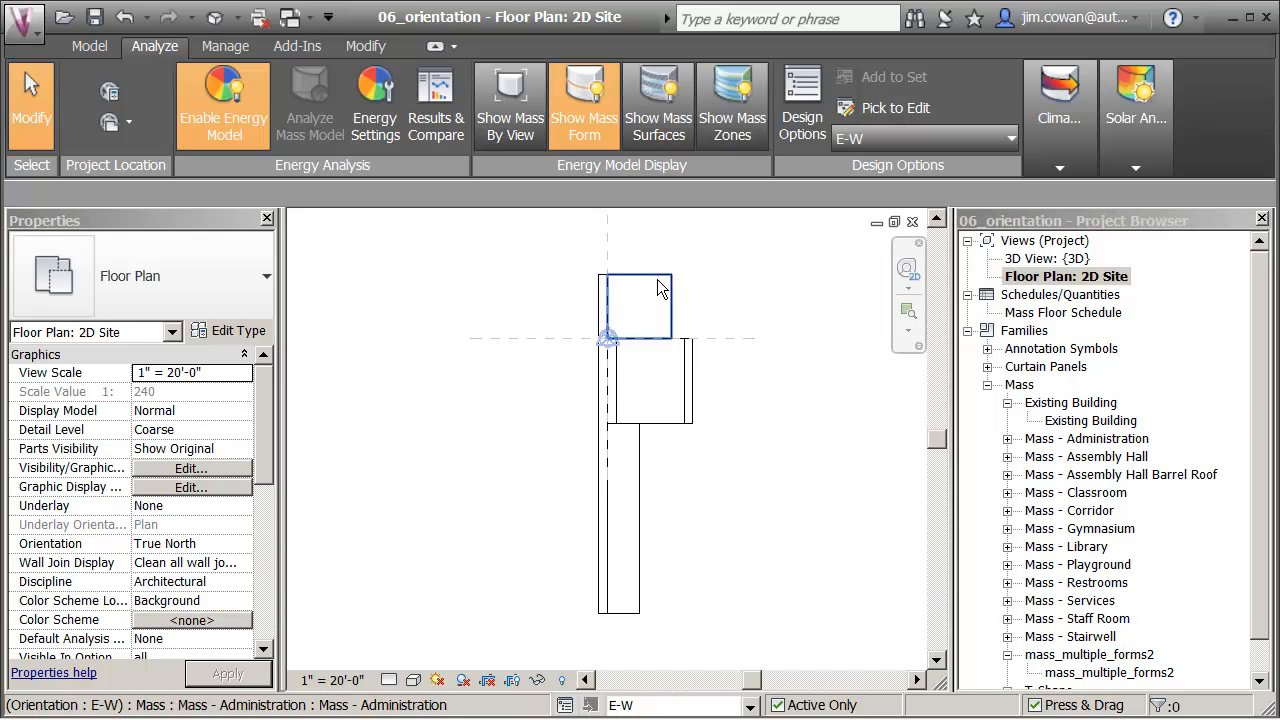
{"action": "left_click_drag", "start_coordinate": [589, 268], "coordinate": [729, 623]}
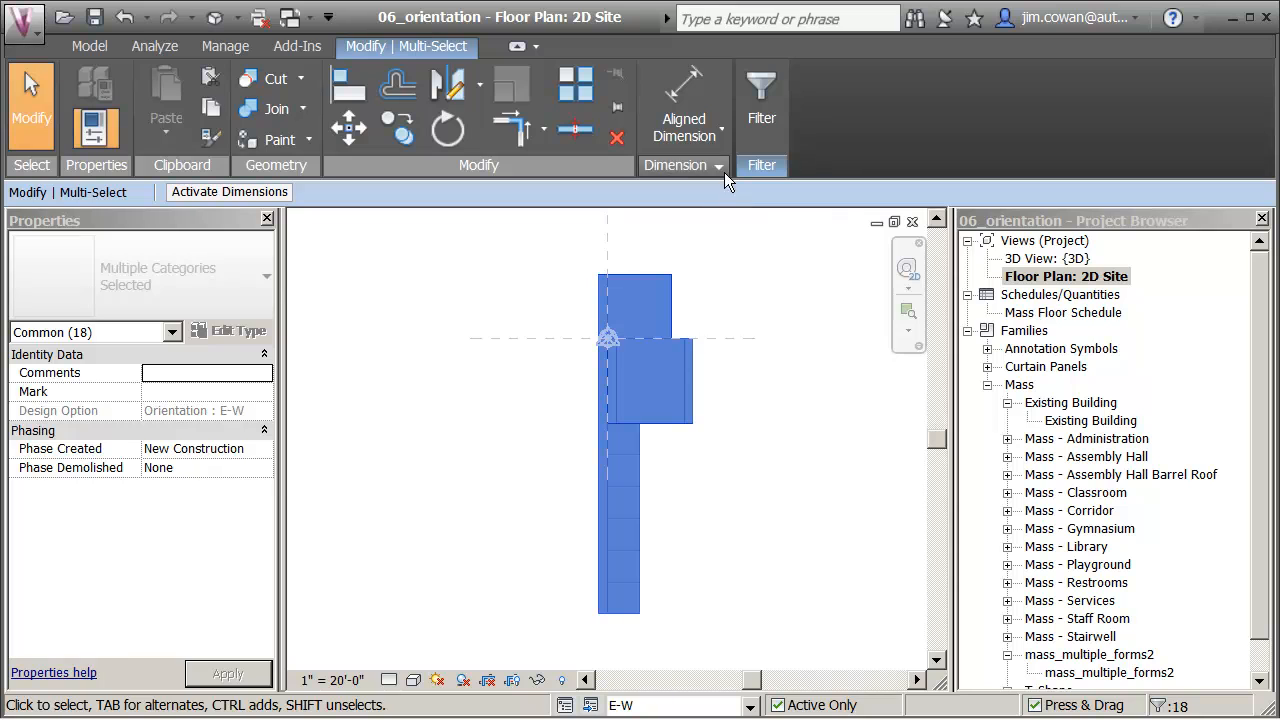
{"action": "left_click", "coordinate": [449, 129]}
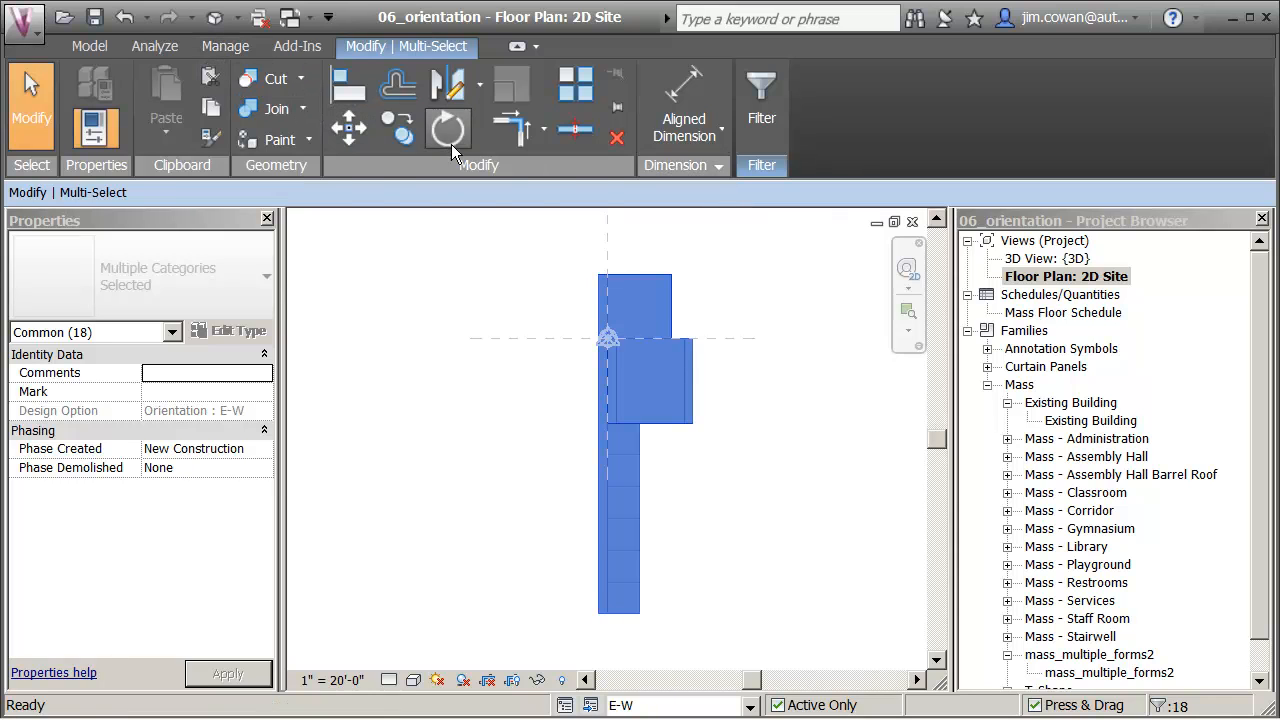
{"action": "left_click_drag", "start_coordinate": [647, 447], "coordinate": [607, 338]}
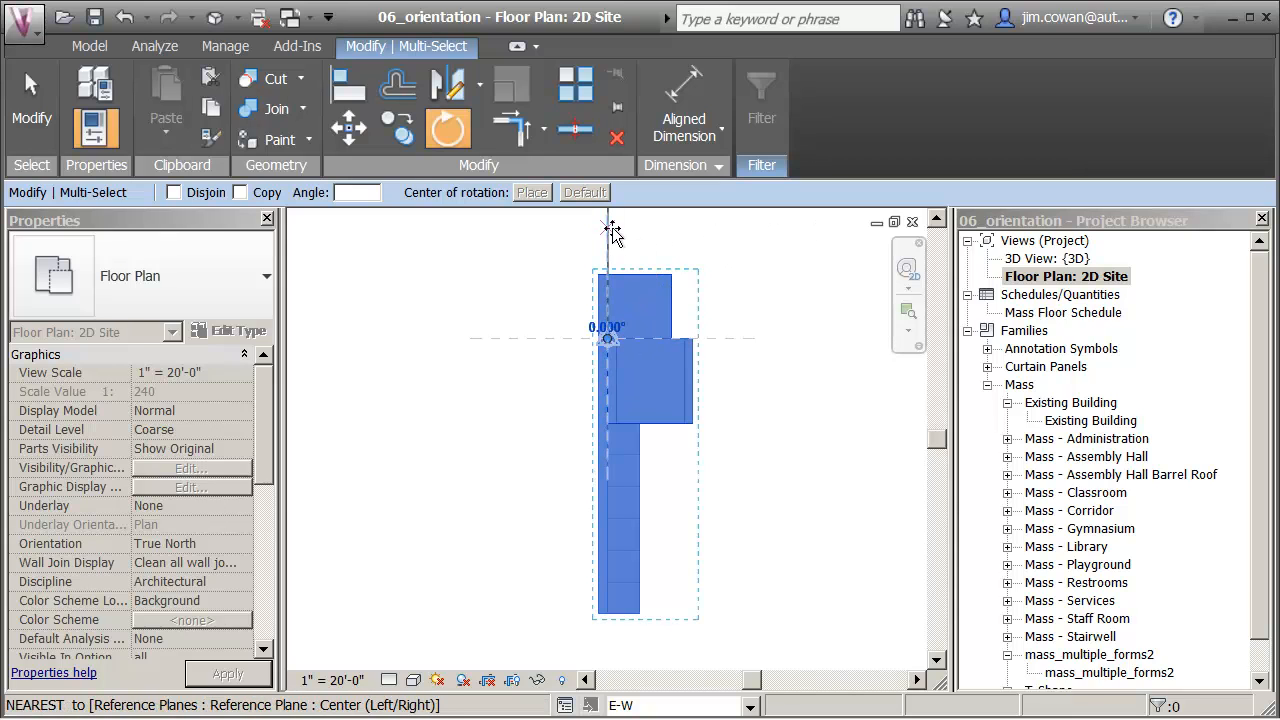
{"action": "left_click", "coordinate": [609, 235]}
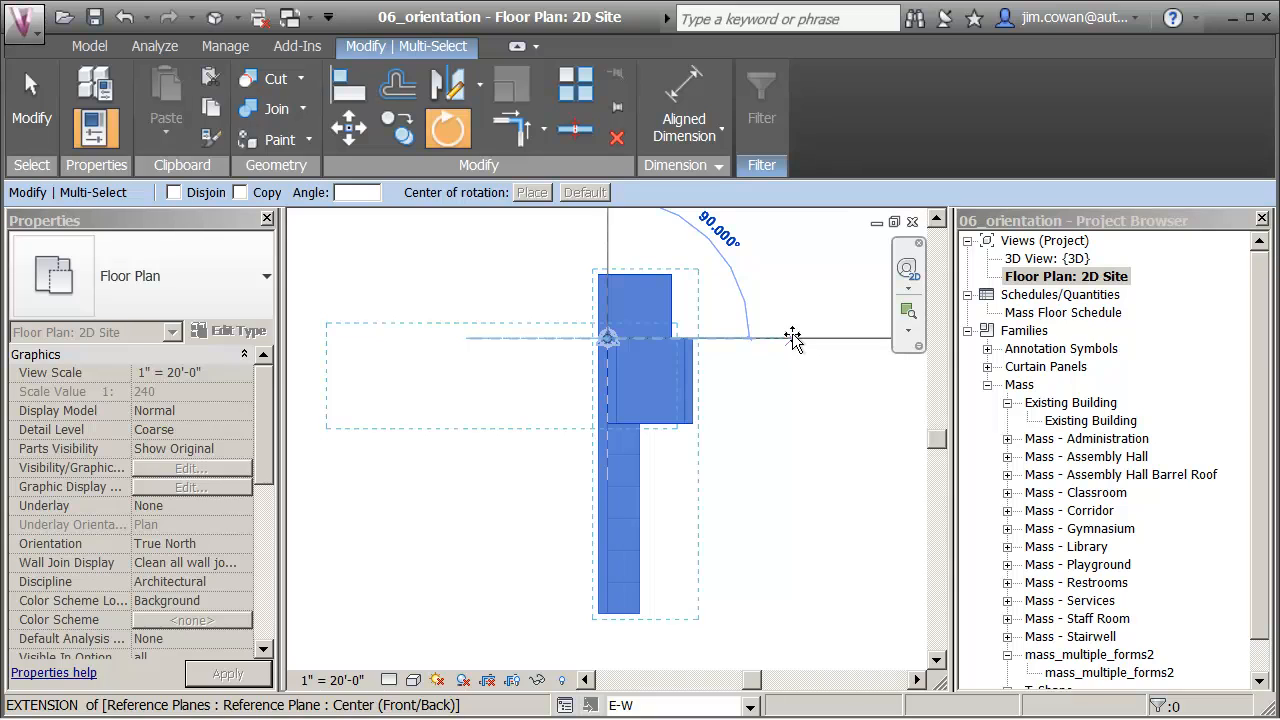
{"action": "left_click", "coordinate": [792, 338]}
{"action": "left_click", "coordinate": [707, 452]}
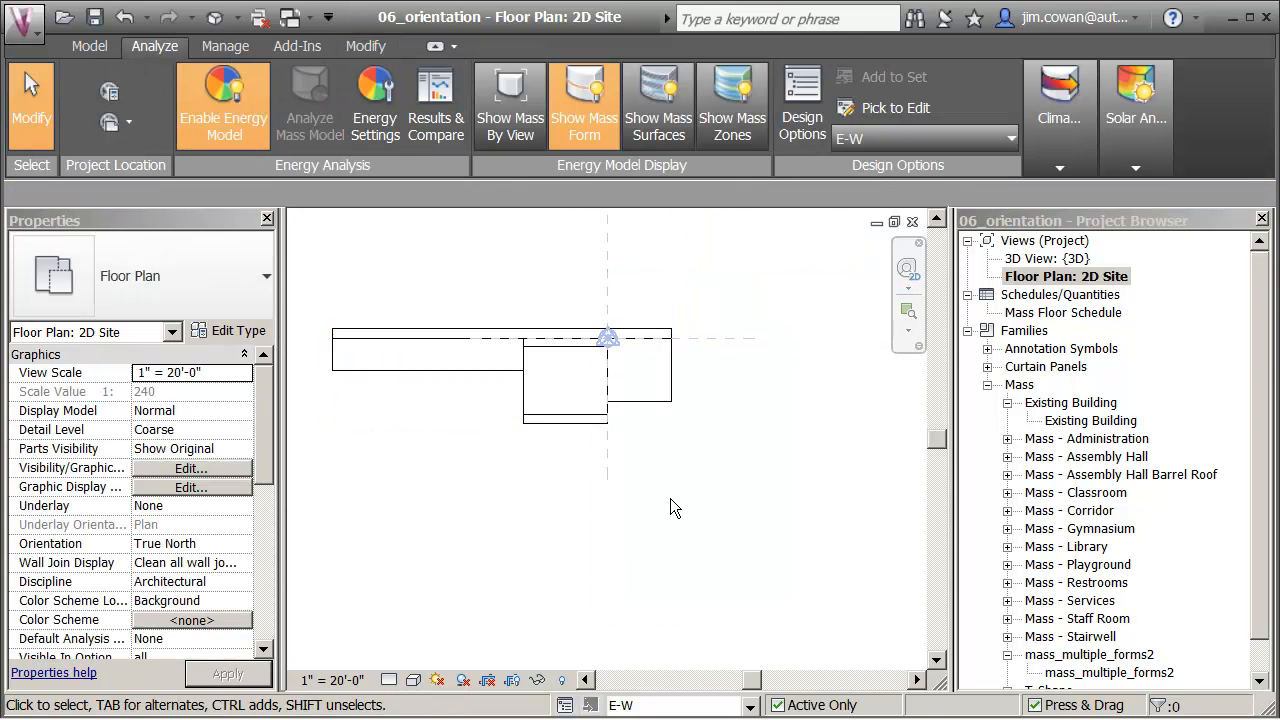
- Open the {3D} view and activate N-S (primary), NE-SW and E-W in turn to compare the building orientations
{"action": "scroll", "coordinate": [670, 498], "scroll_direction": "down", "scroll_amount": 2}
{"action": "middle_click_drag", "start_coordinate": [682, 509], "coordinate": [771, 546]}
{"action": "scroll", "coordinate": [747, 509], "scroll_direction": "up", "scroll_amount": 3}
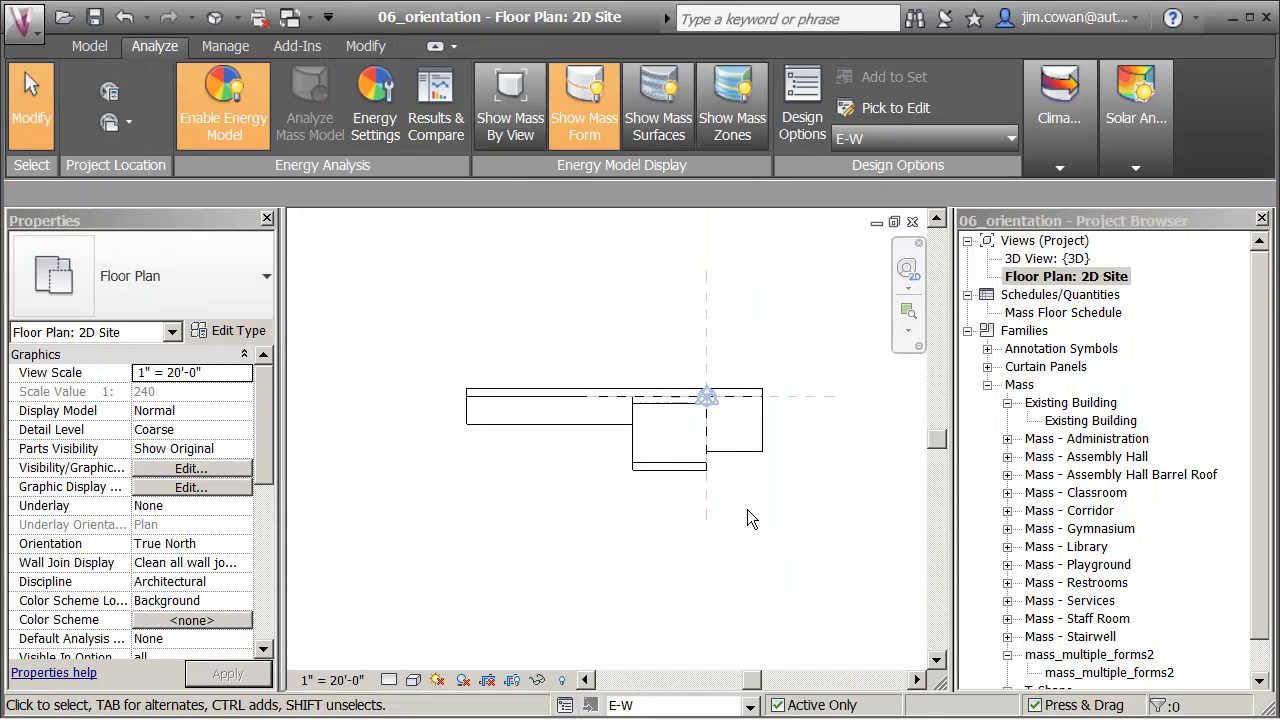
{"action": "double_click", "coordinate": [1024, 262]}
{"action": "scroll", "coordinate": [688, 490], "scroll_direction": "down", "scroll_amount": 5}
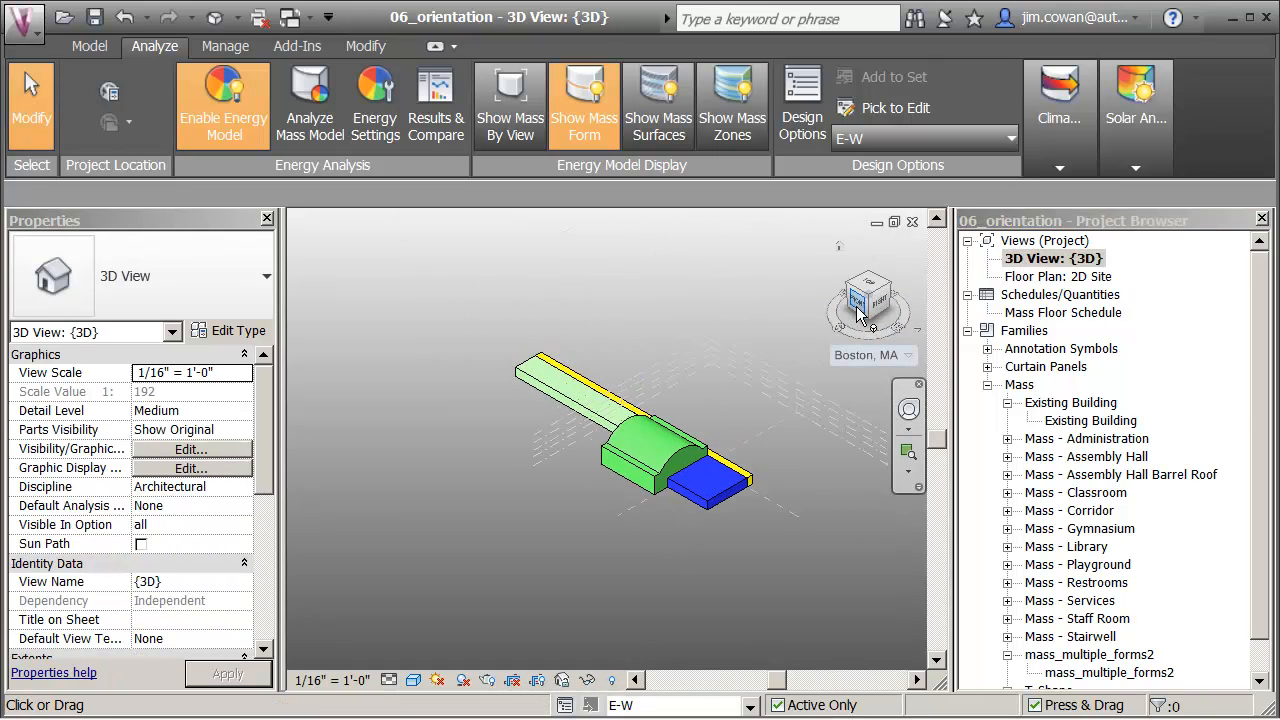
{"action": "middle_click_drag", "start_coordinate": [681, 348], "coordinate": [687, 275]}
{"action": "scroll", "coordinate": [660, 352], "scroll_direction": "up", "scroll_amount": 1}
{"action": "left_click", "coordinate": [752, 708]}
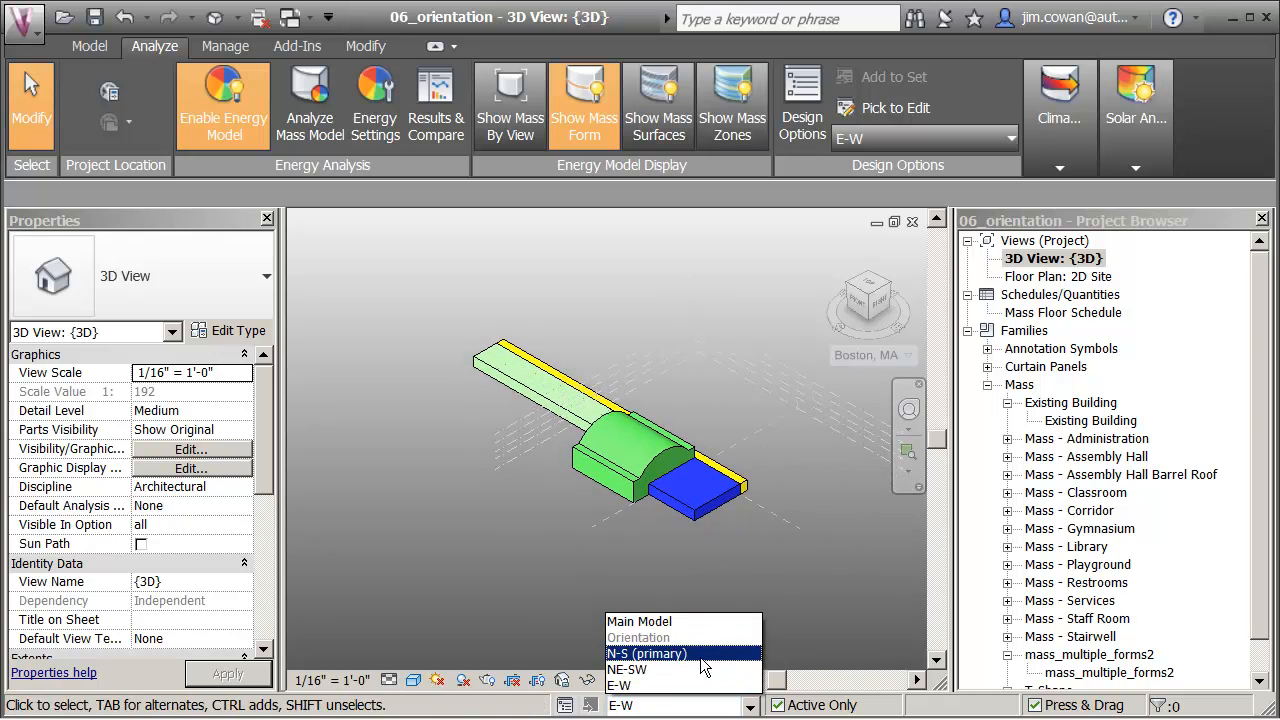
{"action": "left_click", "coordinate": [659, 653]}
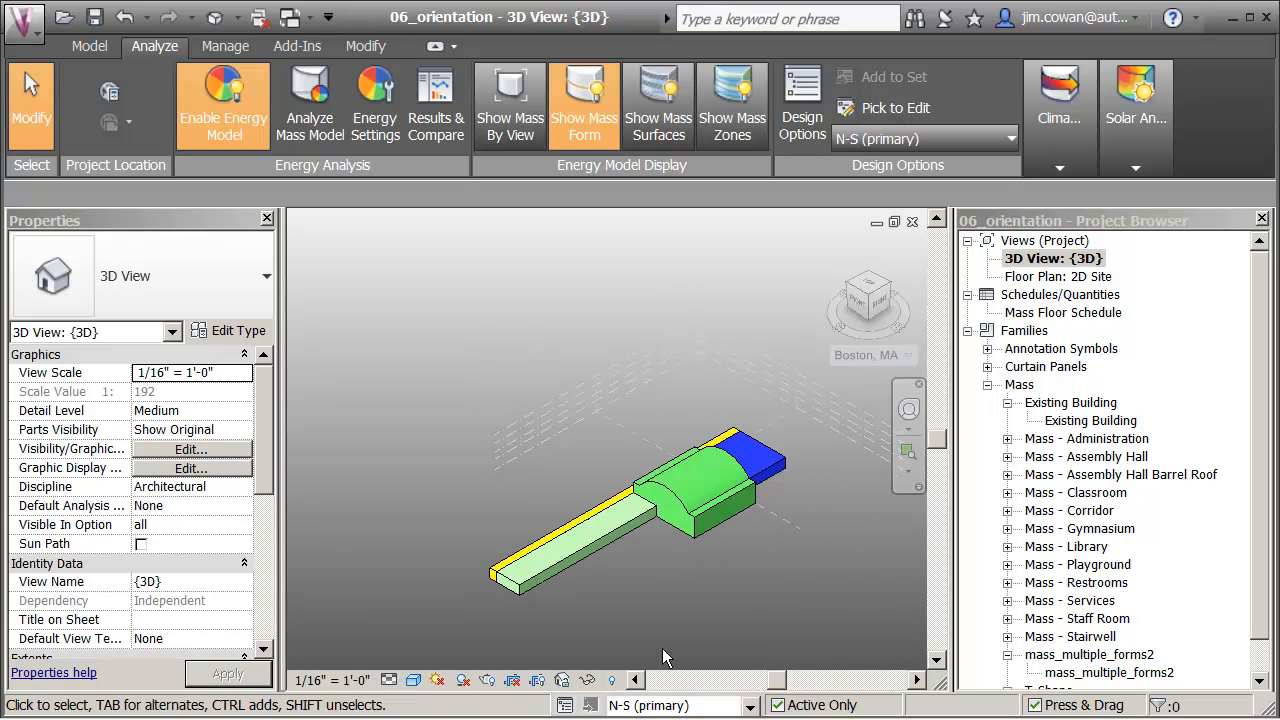
{"action": "left_click", "coordinate": [748, 706]}
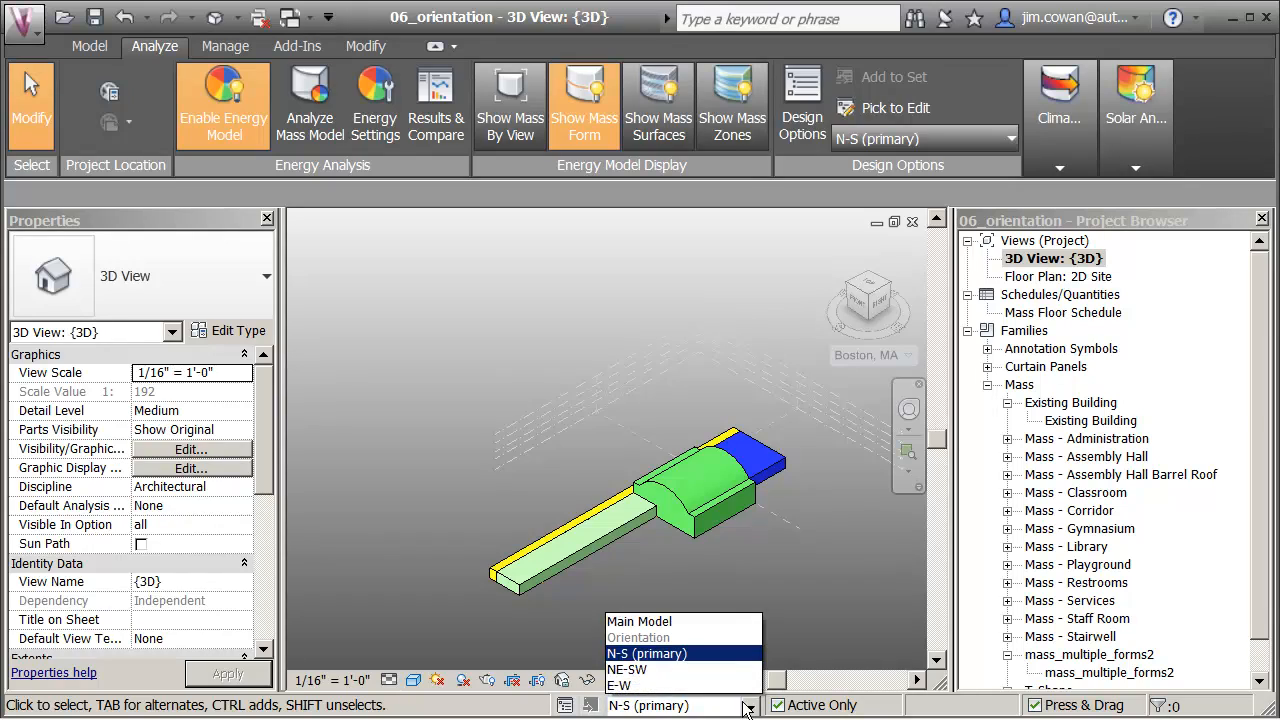
{"action": "left_click", "coordinate": [680, 669]}
{"action": "left_click", "coordinate": [748, 706]}
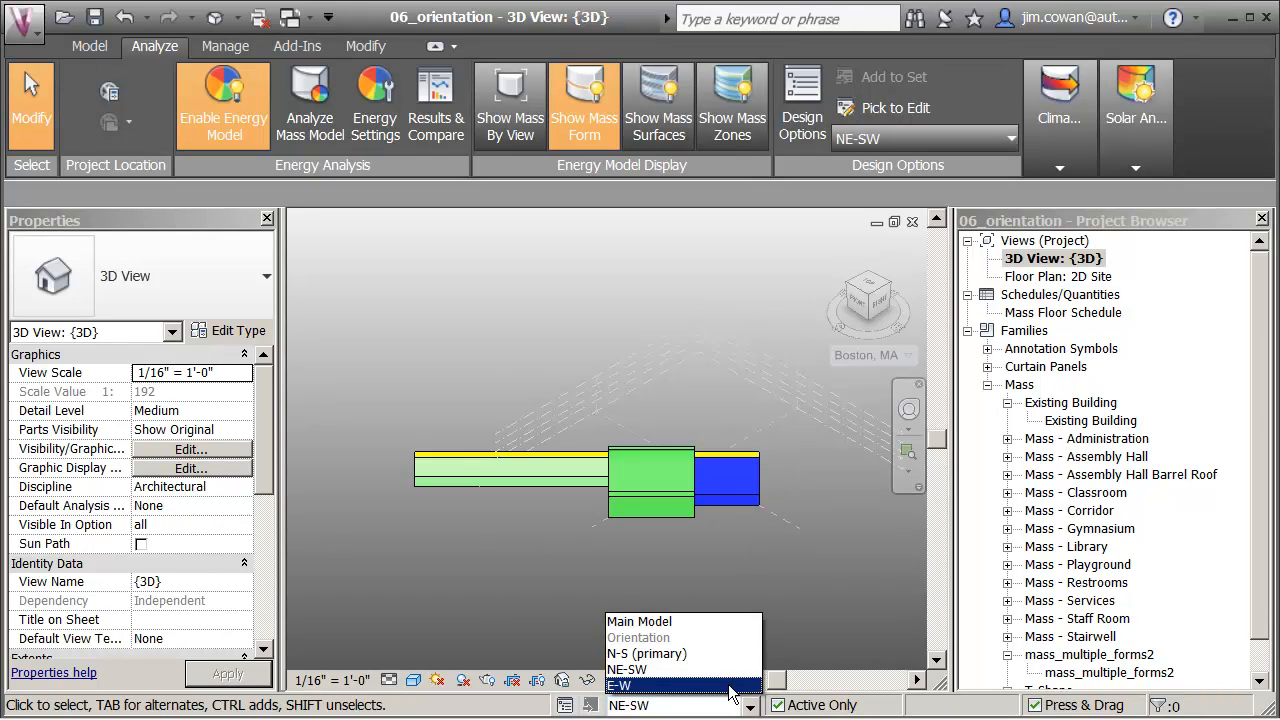
{"action": "left_click", "coordinate": [655, 686]}
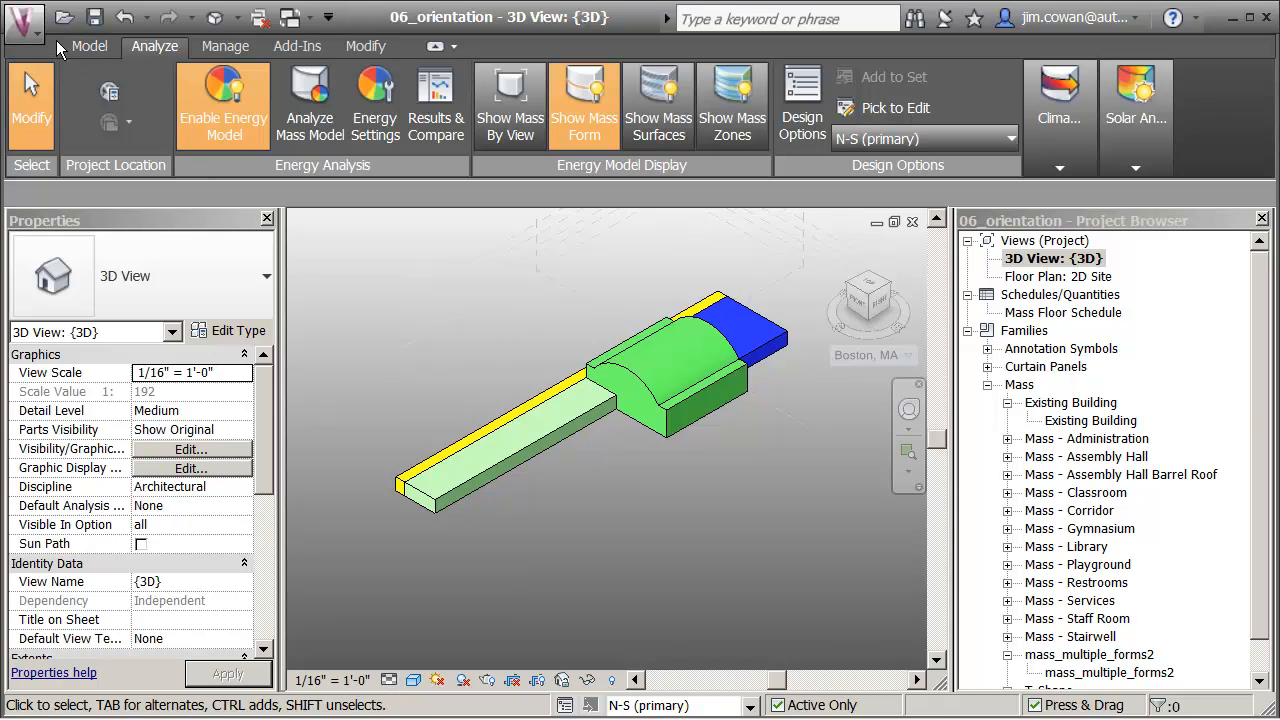
- Save the project as a new project file named 06_orientation_report in the Class folder
{"action": "left_click", "coordinate": [25, 31]}
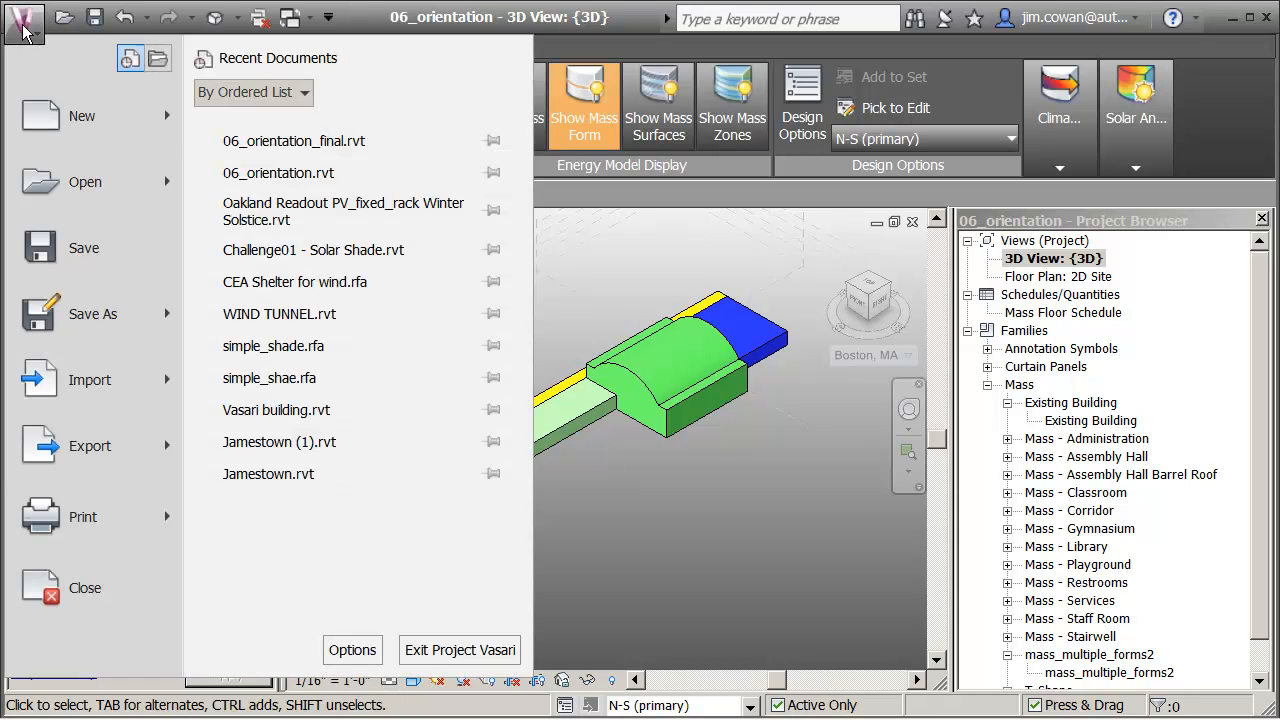
{"action": "mouse_move", "coordinate": [118, 318]}
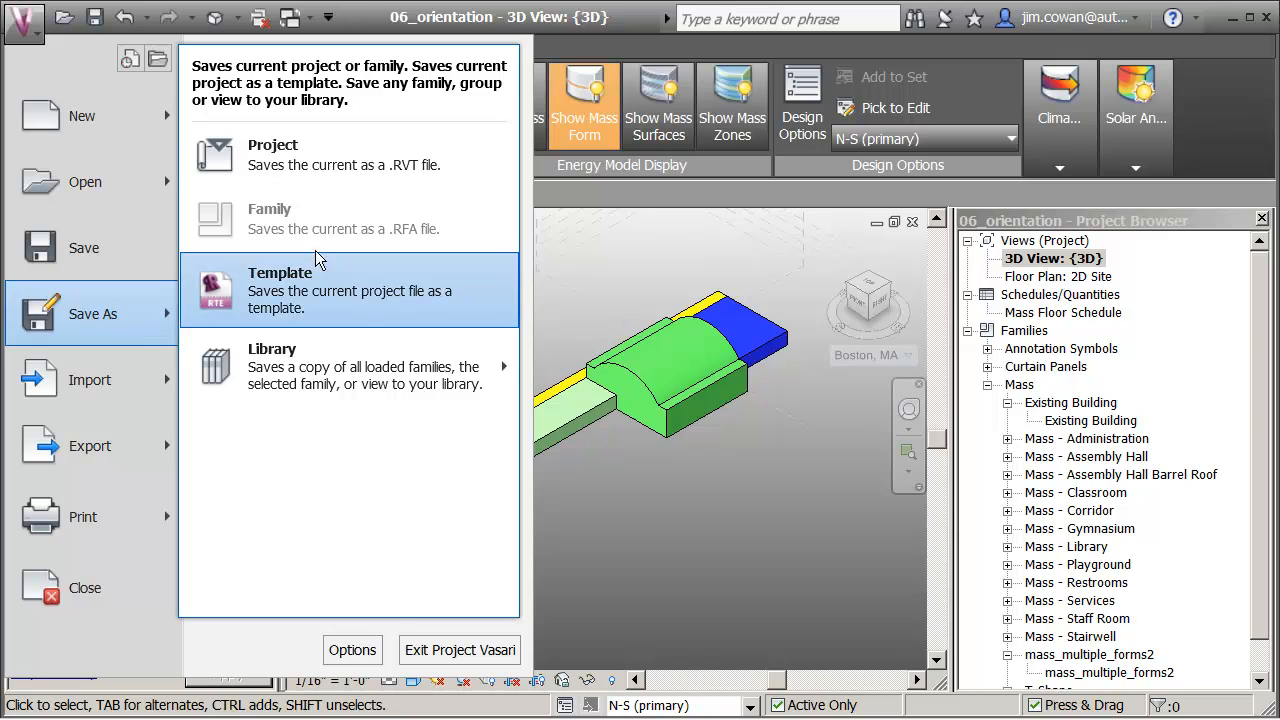
{"action": "left_click", "coordinate": [274, 156]}
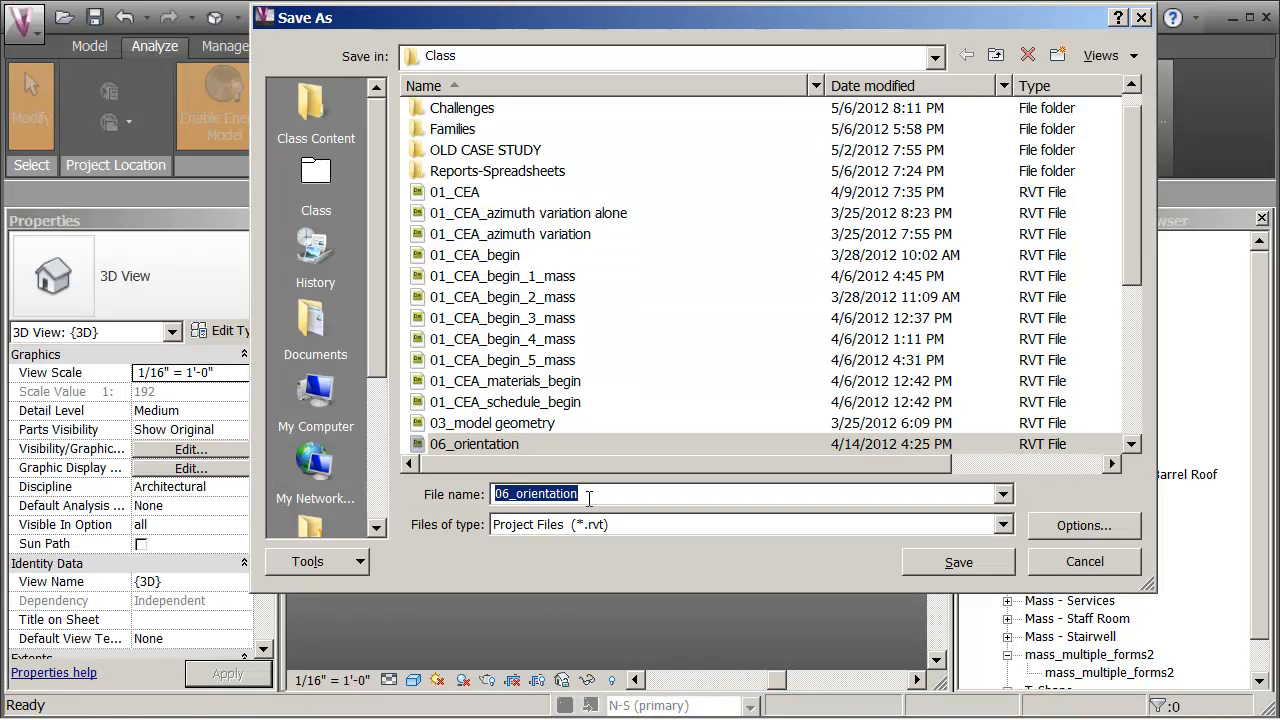
{"action": "left_click", "coordinate": [589, 497]}
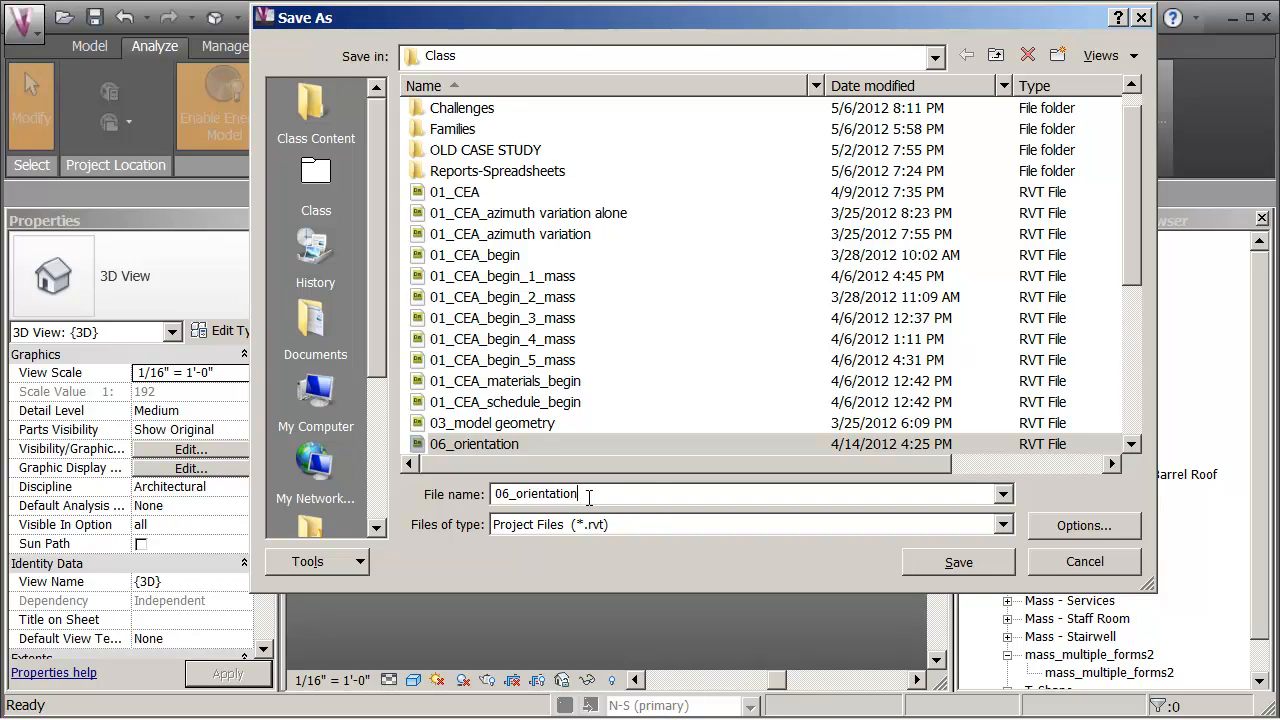
{"action": "type", "text": "_"}
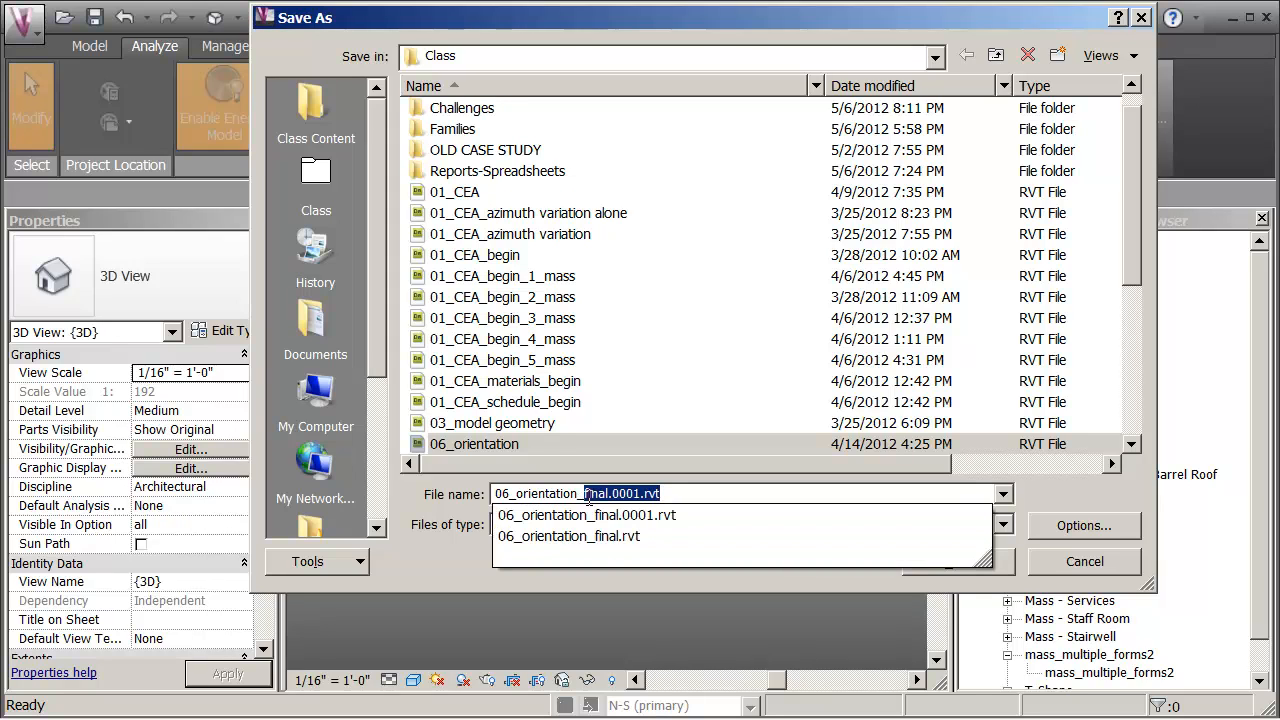
{"action": "type", "text": "repo"}
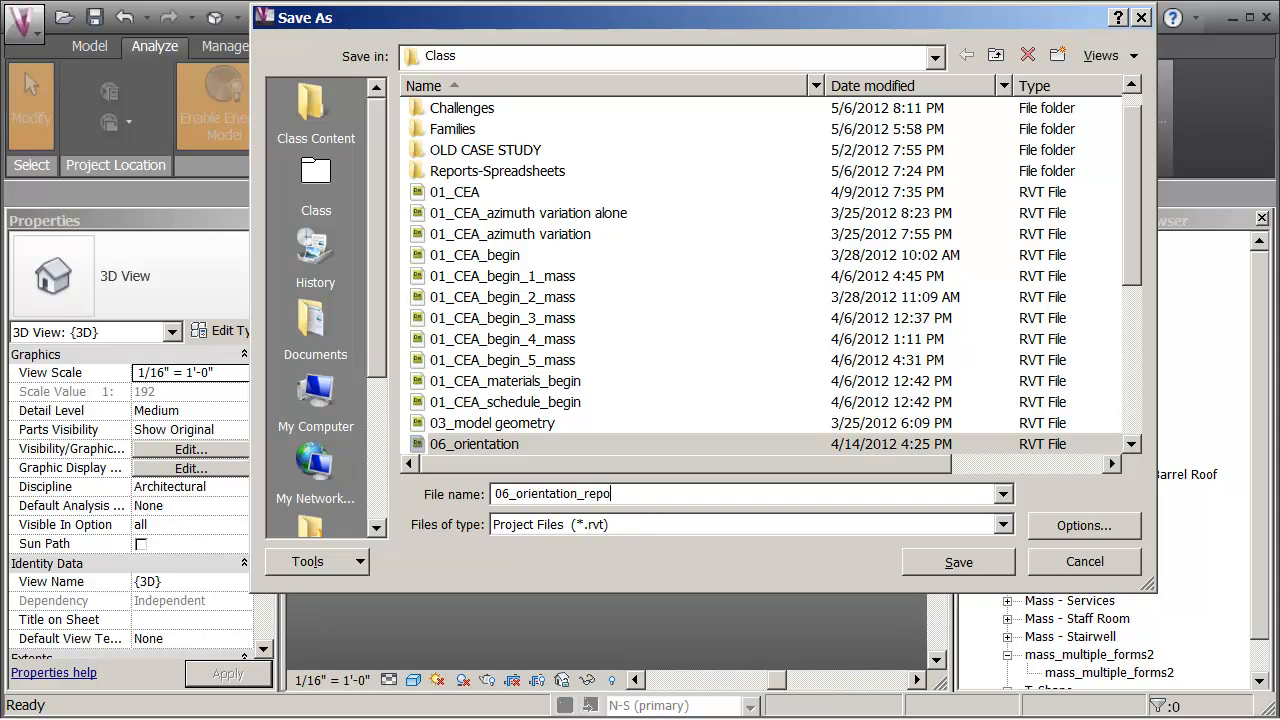
{"action": "type", "text": "rt"}
{"action": "left_click", "coordinate": [958, 562]}
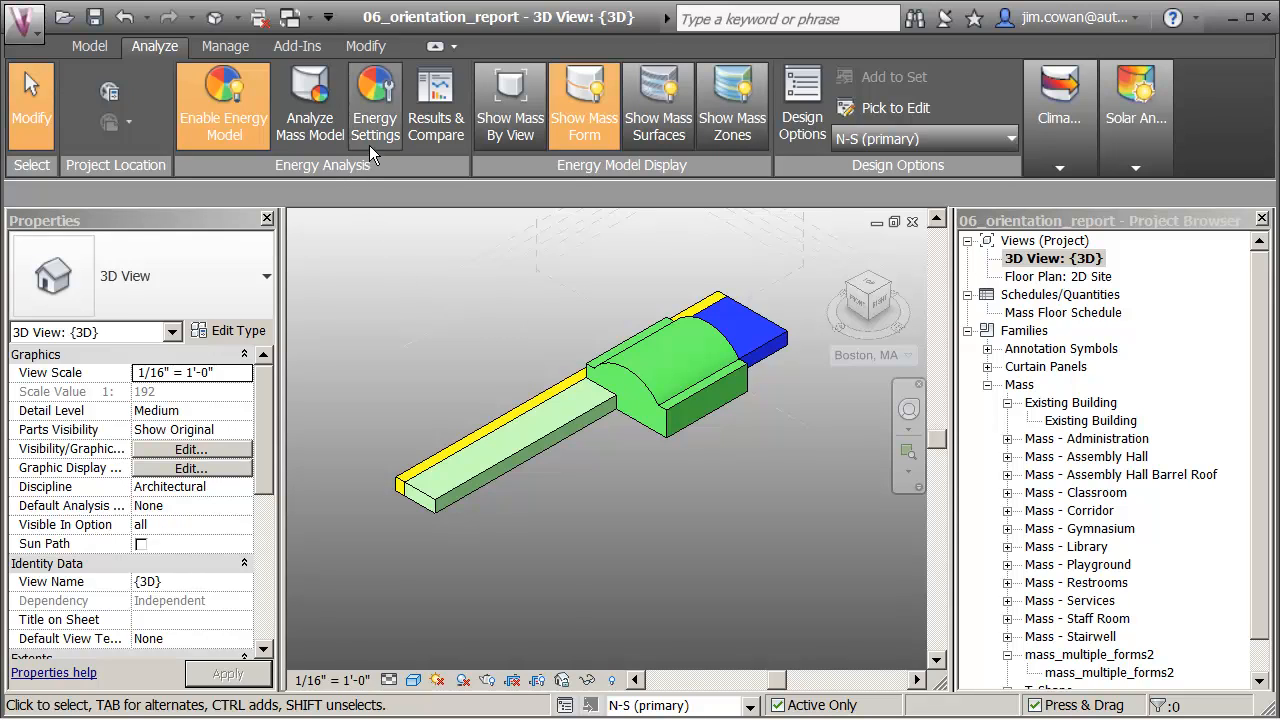
- Review the energy settings and run a mass model energy analysis of the N-S (primary) option named N-S
{"action": "left_click", "coordinate": [375, 102]}
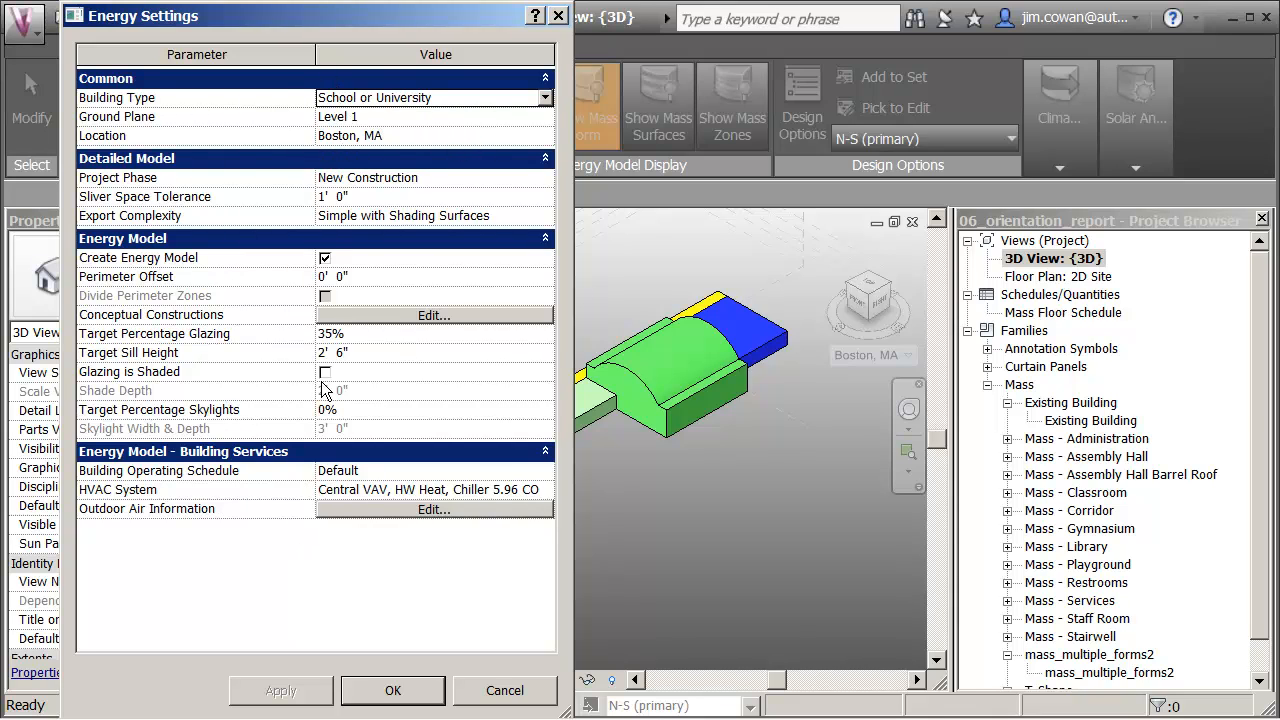
{"action": "left_click", "coordinate": [393, 690]}
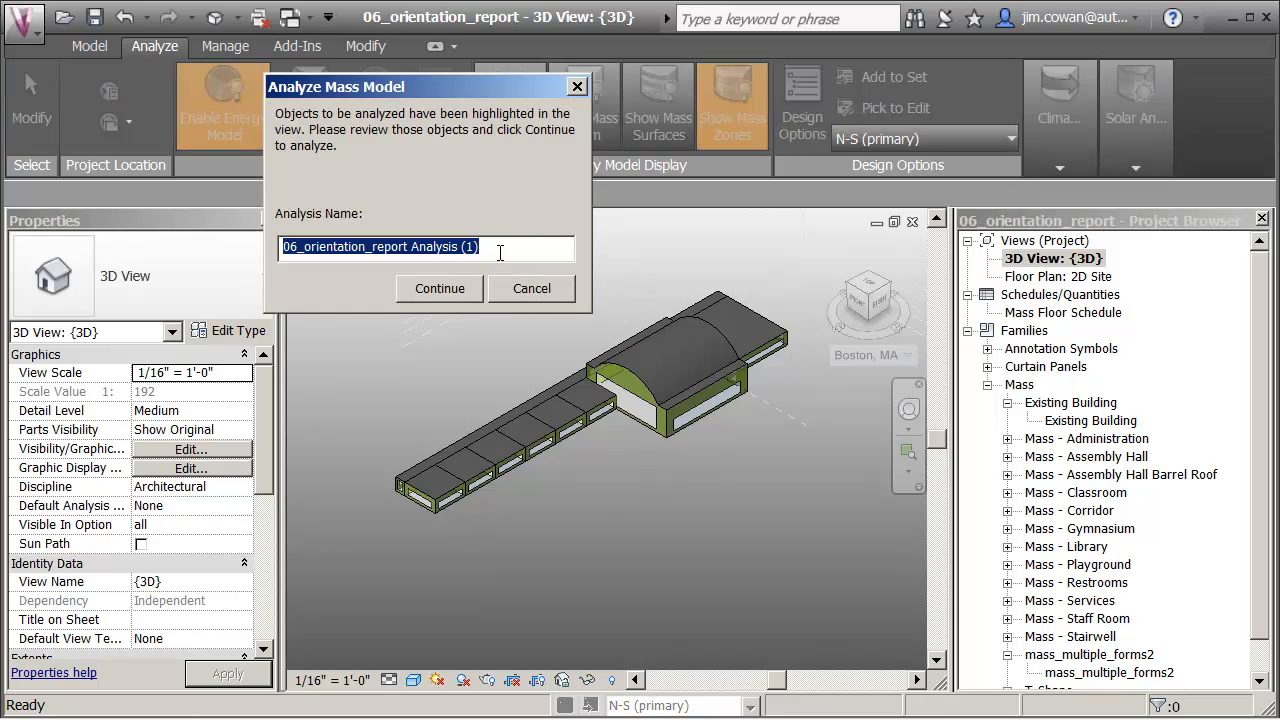
{"action": "left_click_drag", "start_coordinate": [500, 248], "coordinate": [190, 258]}
{"action": "type", "text": "N-S"}
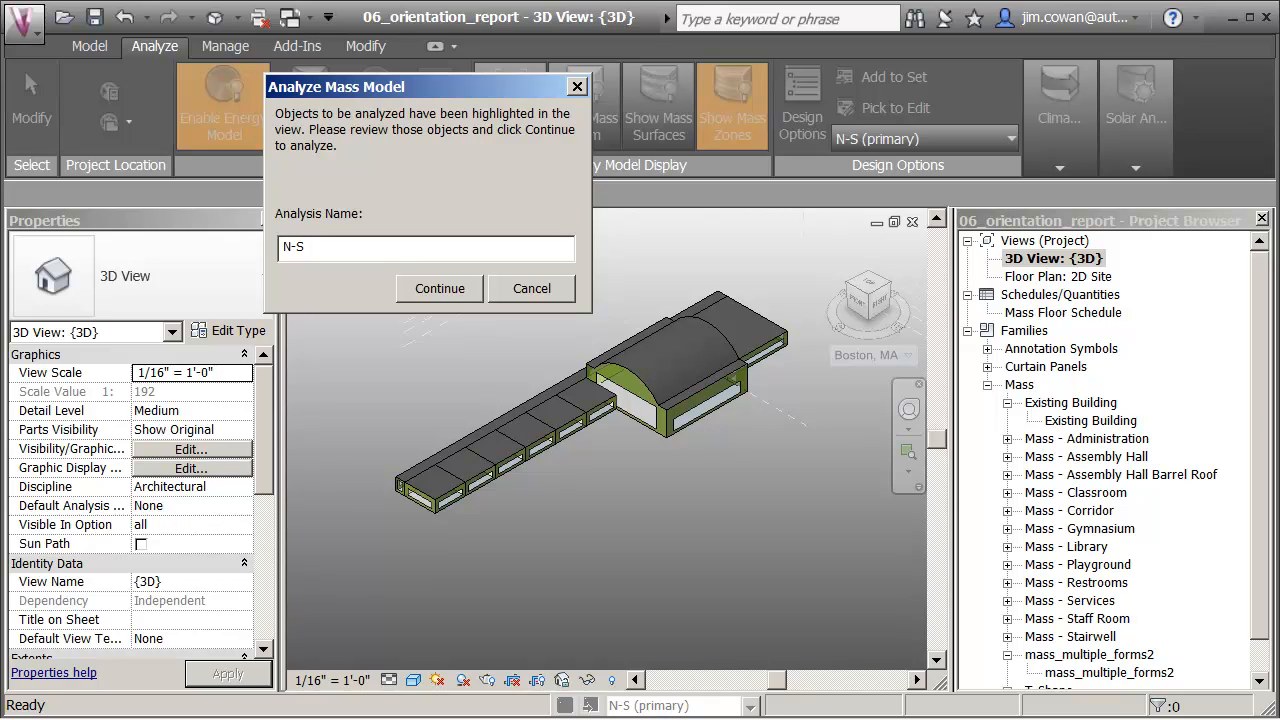
{"action": "left_click", "coordinate": [443, 290]}
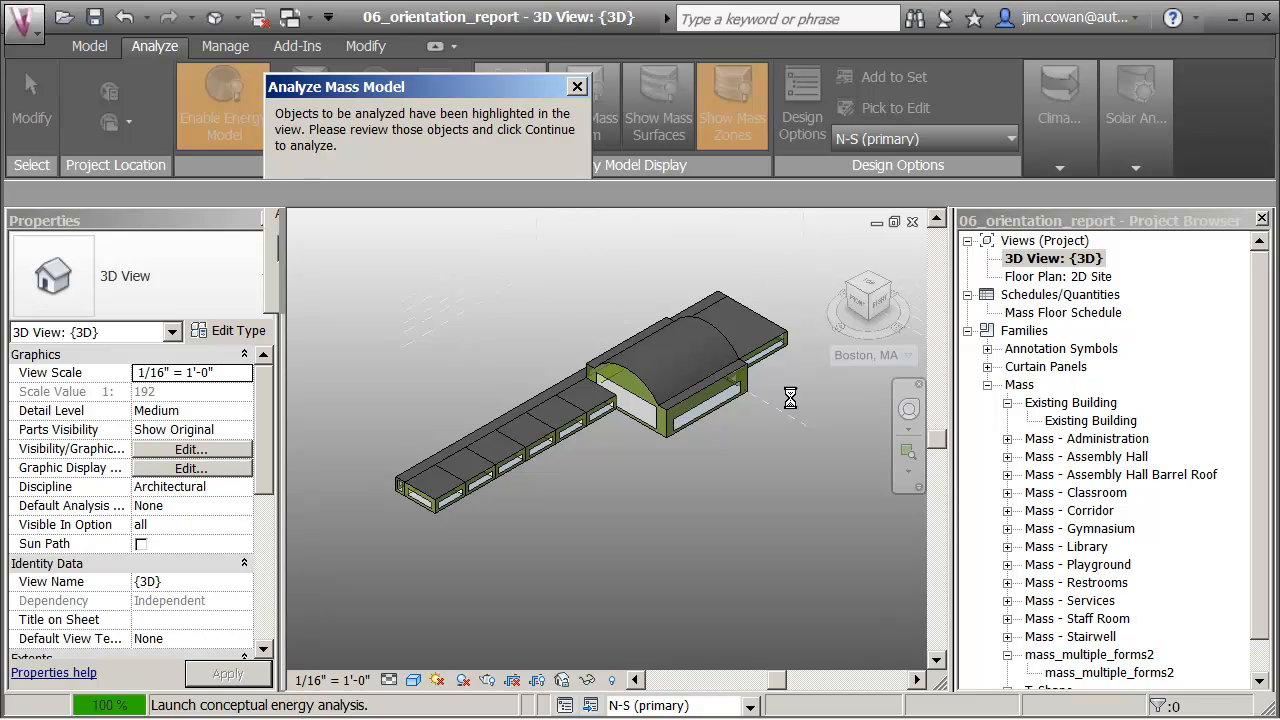
- Make NE-SW the active design option and run a mass model energy analysis named NE-SW
{"action": "left_click", "coordinate": [749, 706]}
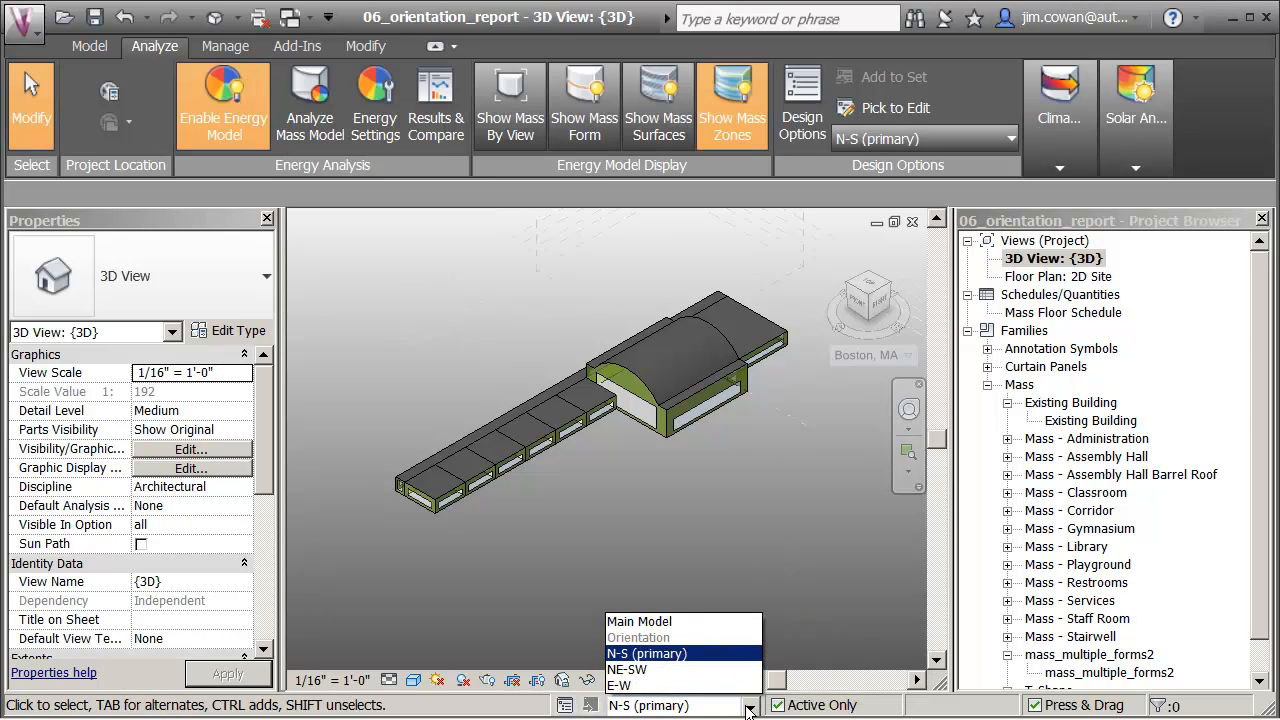
{"action": "left_click", "coordinate": [640, 669]}
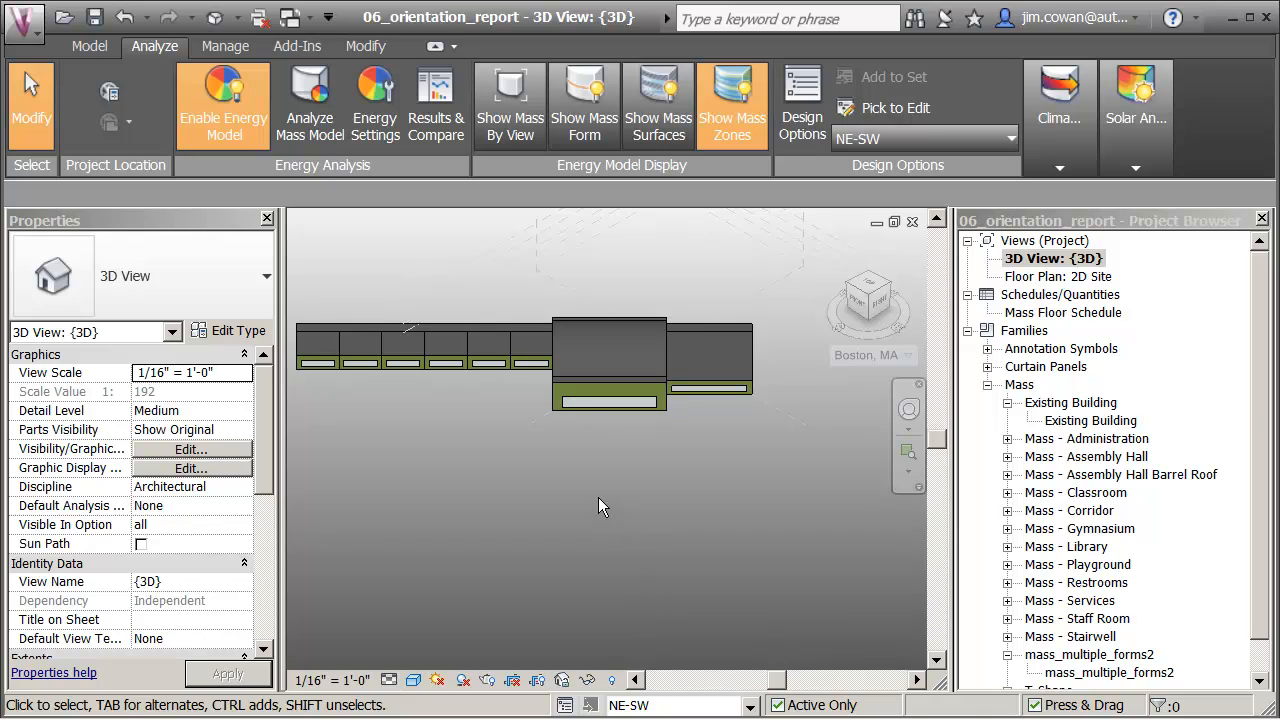
{"action": "left_click", "coordinate": [309, 114]}
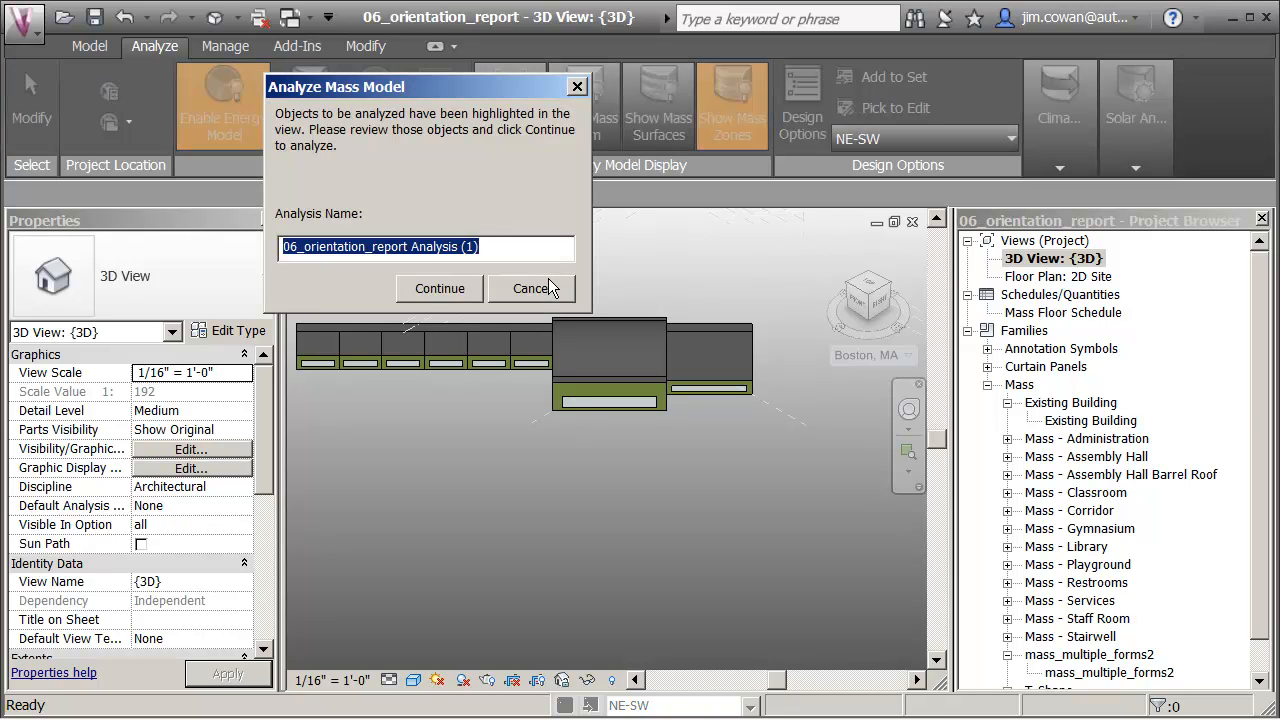
{"action": "type", "text": "NE"}
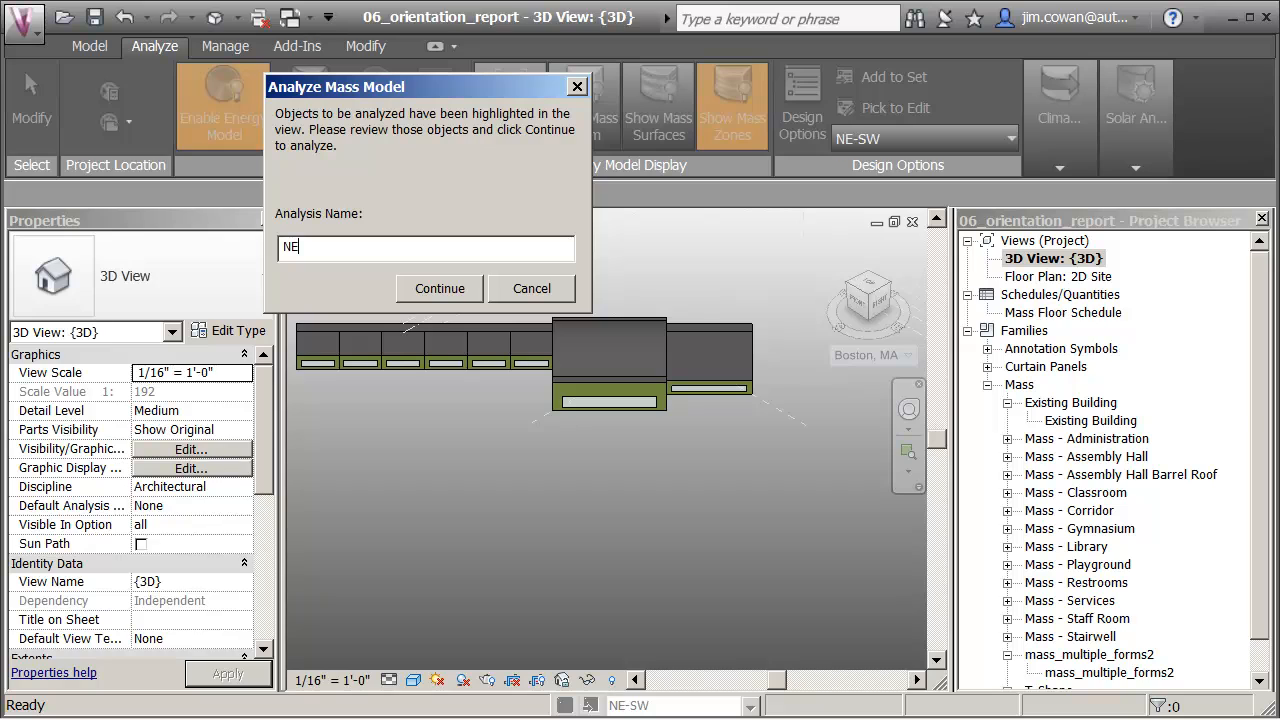
{"action": "type", "text": "-SW"}
{"action": "left_click", "coordinate": [450, 294]}
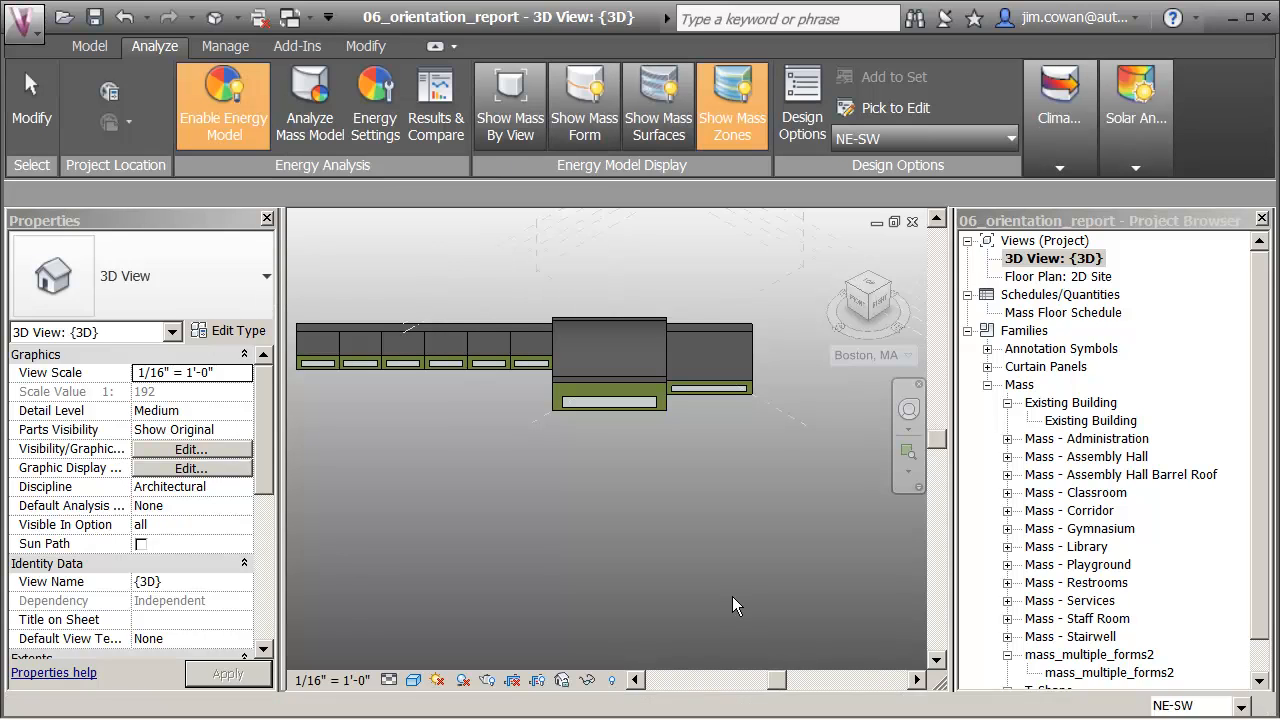
- Make E-W the active design option and run a mass model energy analysis named E-W
{"action": "left_click", "coordinate": [750, 706]}
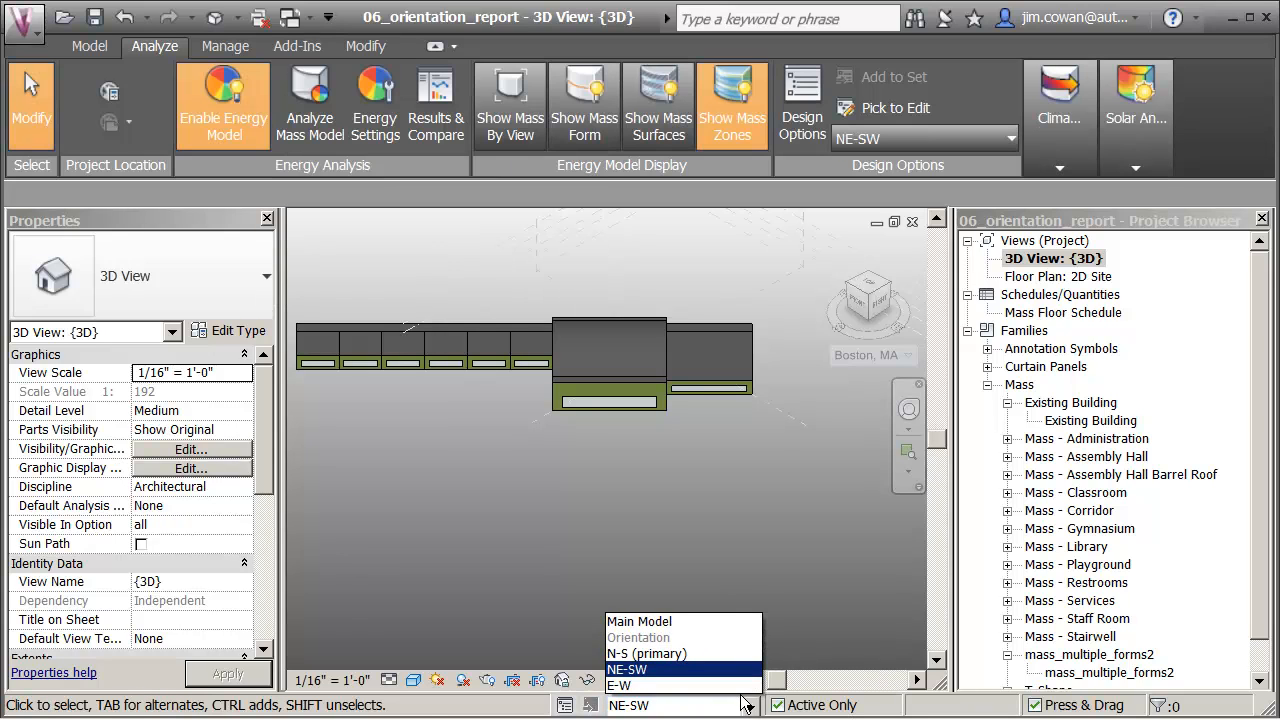
{"action": "left_click", "coordinate": [640, 686]}
{"action": "middle_click_drag", "start_coordinate": [666, 694], "coordinate": [623, 503], "text": "shift"}
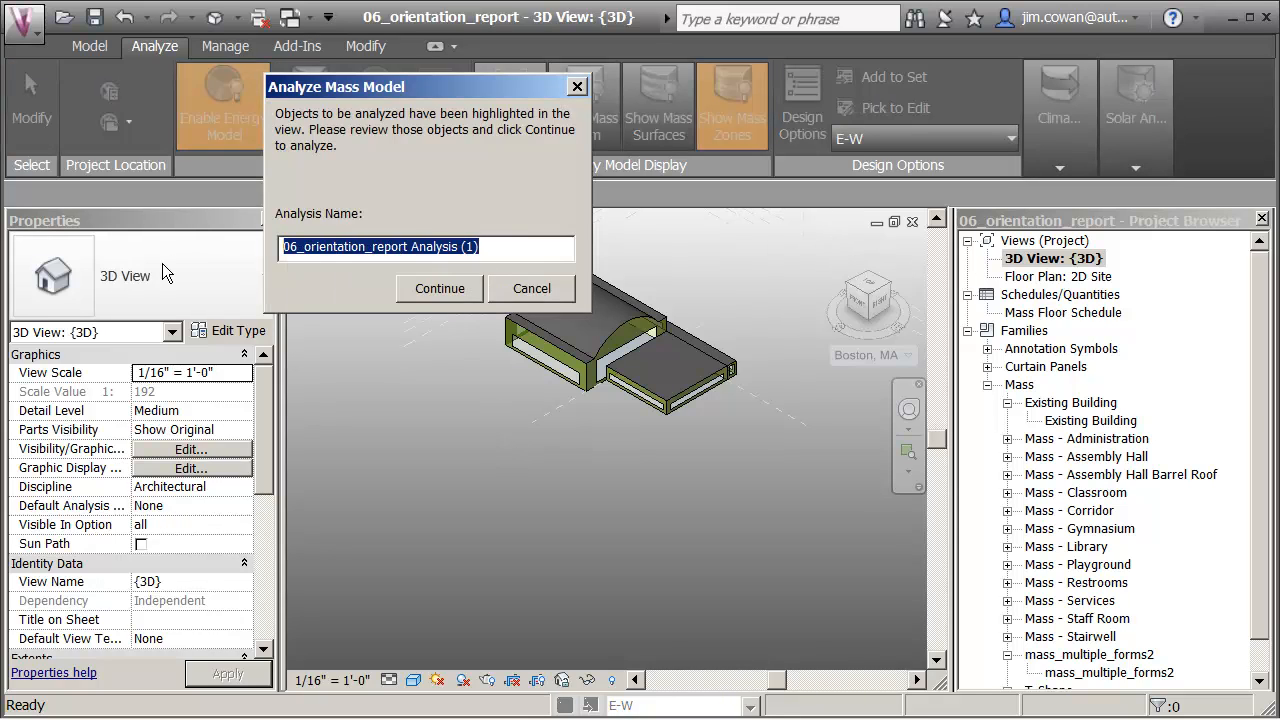
{"action": "type", "text": "E-W"}
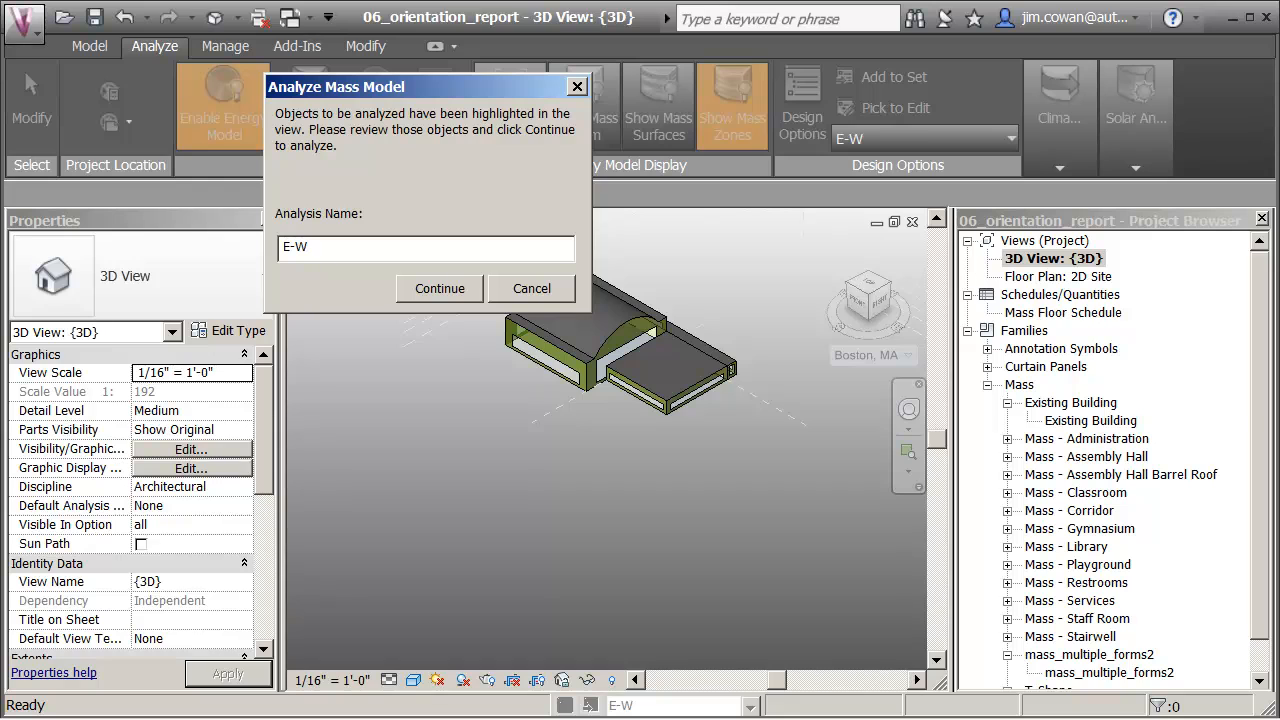
{"action": "left_click", "coordinate": [440, 290]}
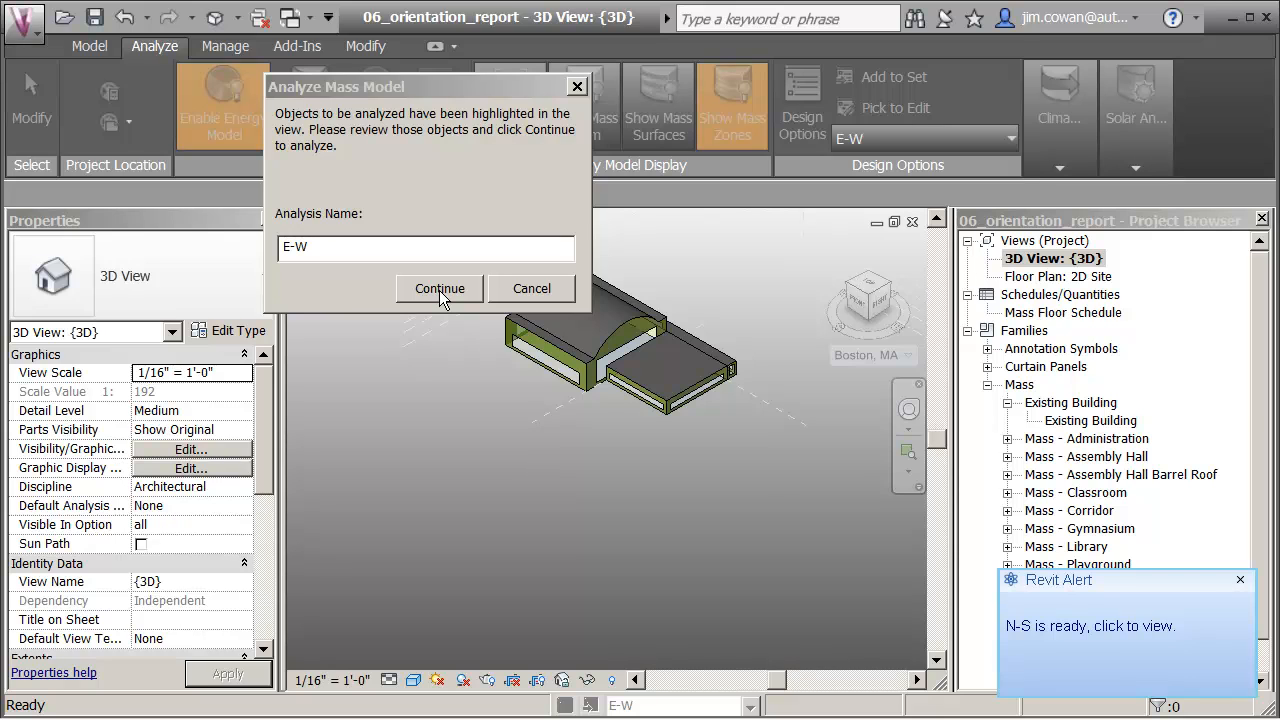
{"action": "left_click", "coordinate": [439, 289]}
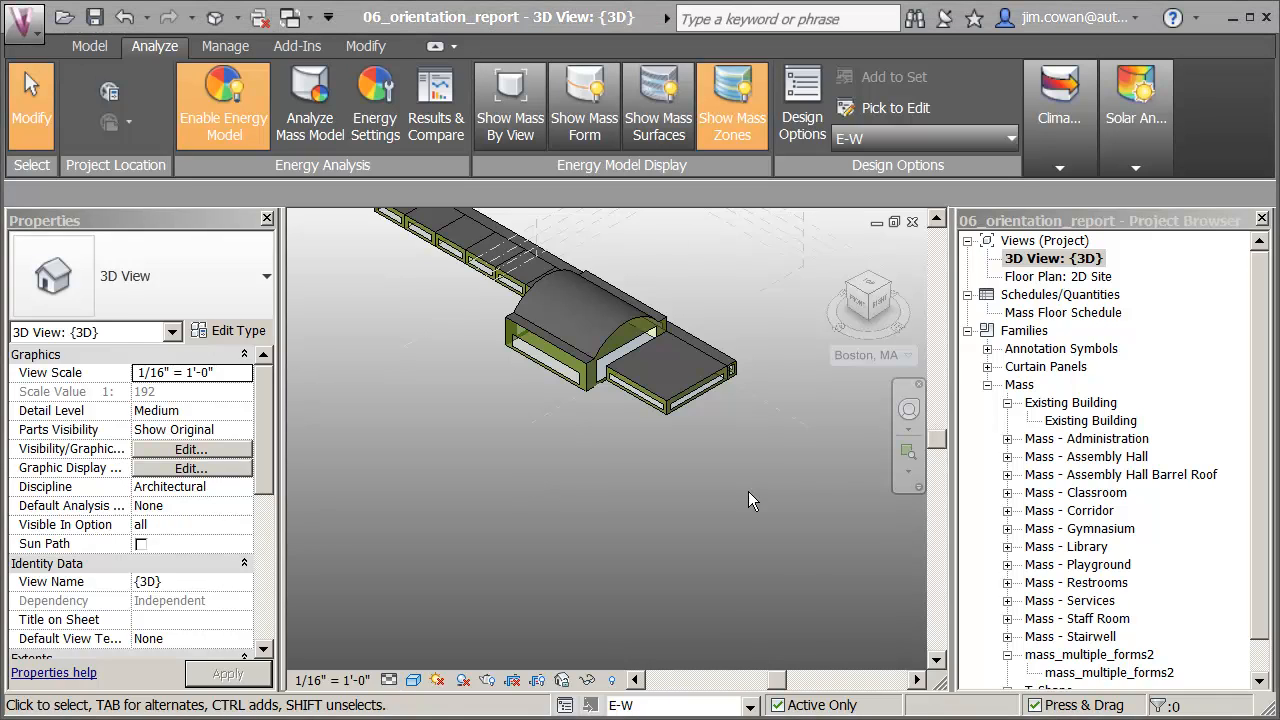
- Open the analysis results and view the individual E-W, N-S and NE-SW reports under 06_orientation_report
{"action": "middle_click_drag", "start_coordinate": [665, 432], "coordinate": [677, 542]}
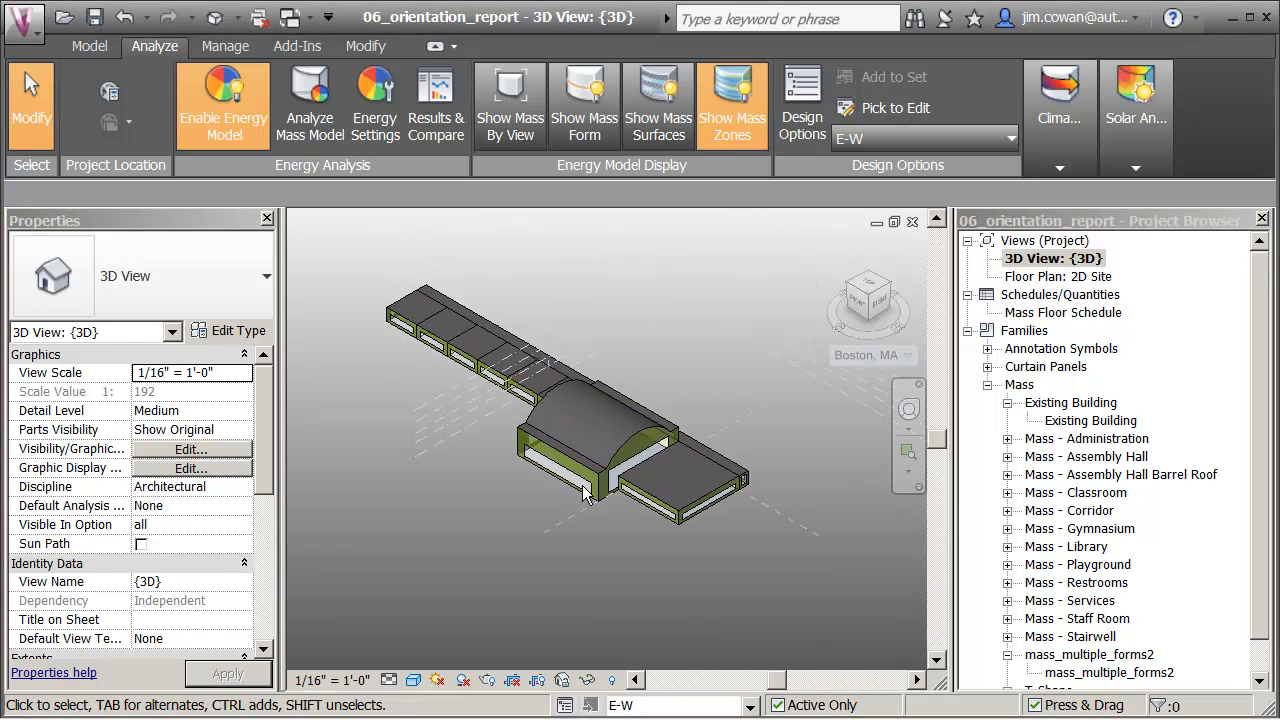
{"action": "left_click", "coordinate": [432, 97]}
{"action": "left_click", "coordinate": [442, 127]}
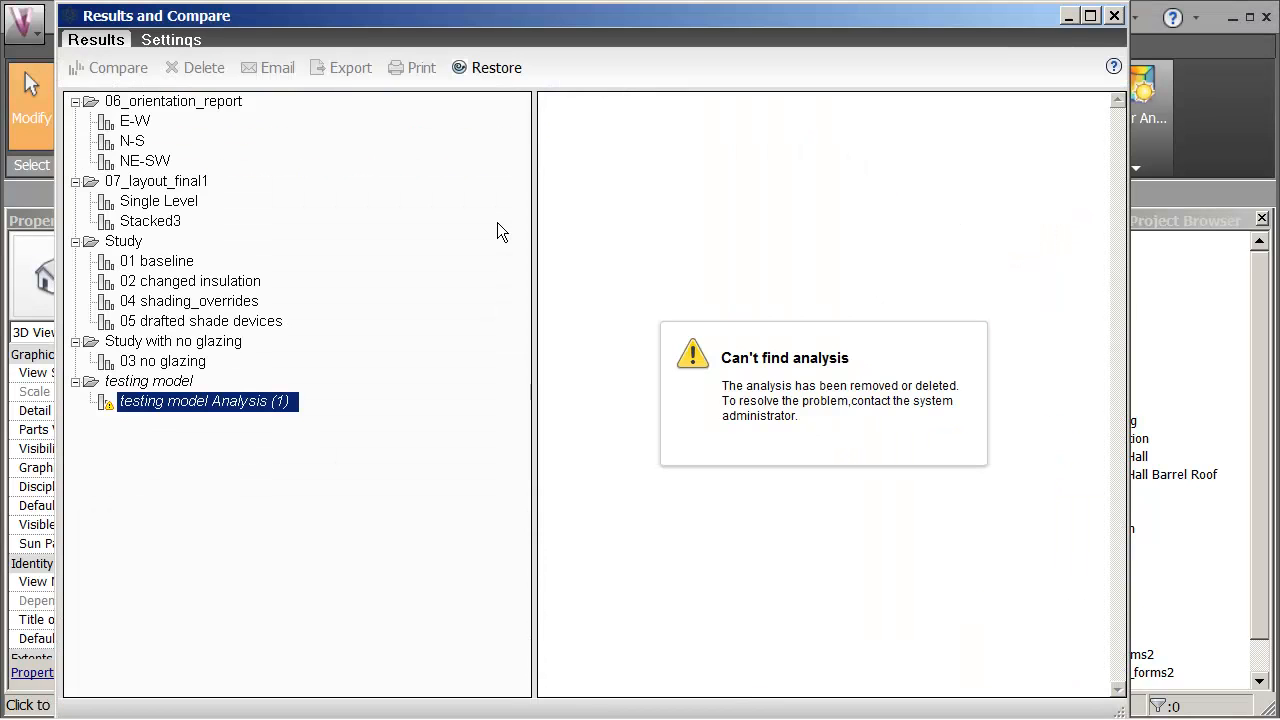
{"action": "left_click", "coordinate": [130, 119]}
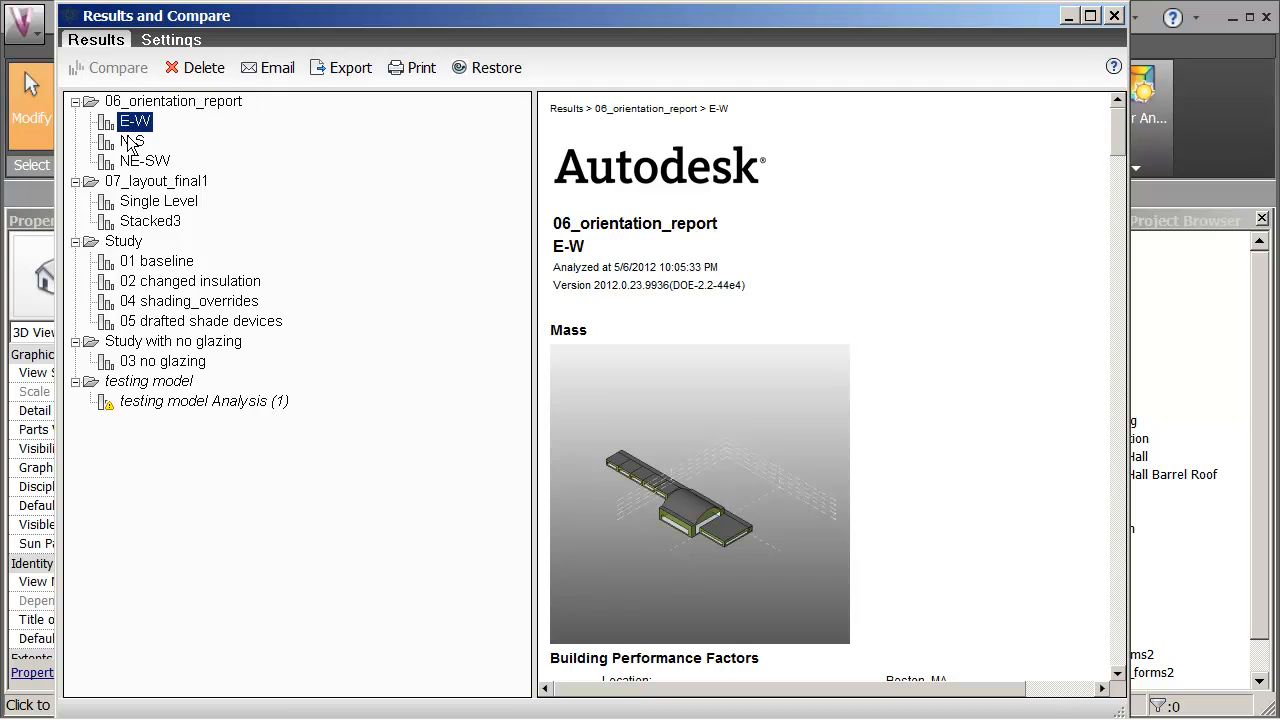
{"action": "left_click", "coordinate": [130, 142]}
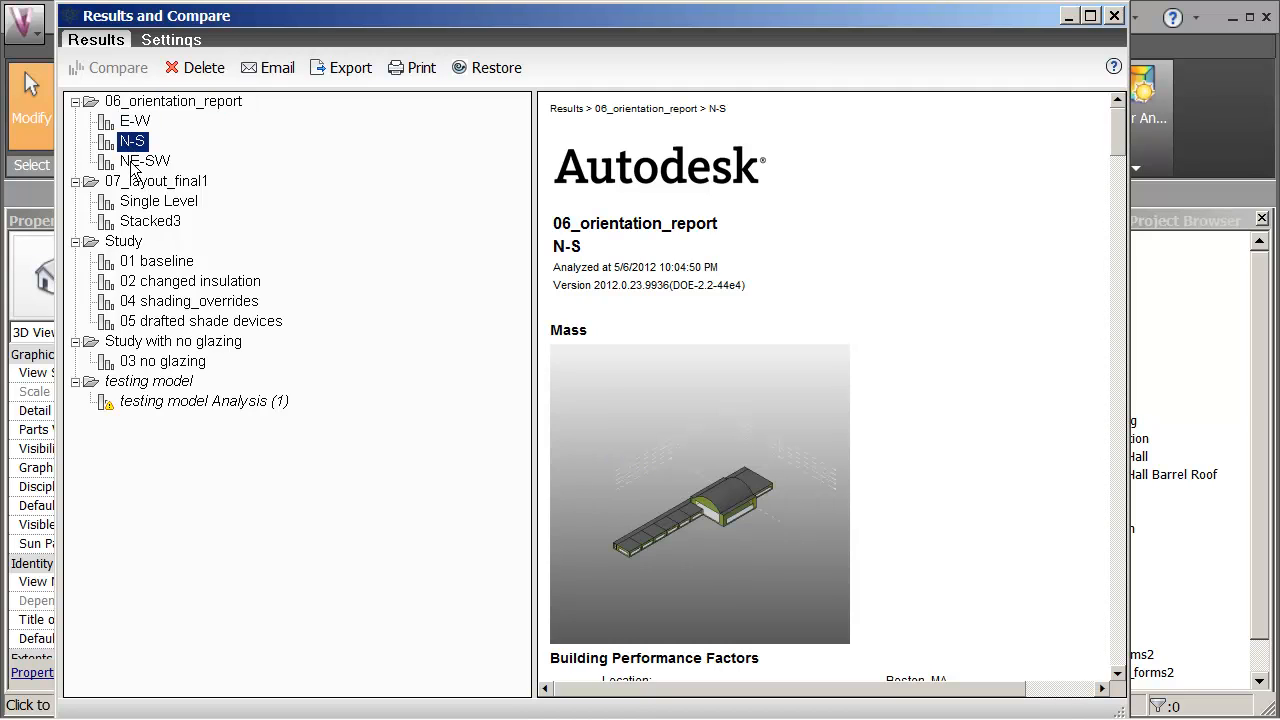
{"action": "left_click", "coordinate": [133, 162]}
{"action": "left_click", "coordinate": [133, 142]}
{"action": "left_click", "coordinate": [136, 122]}
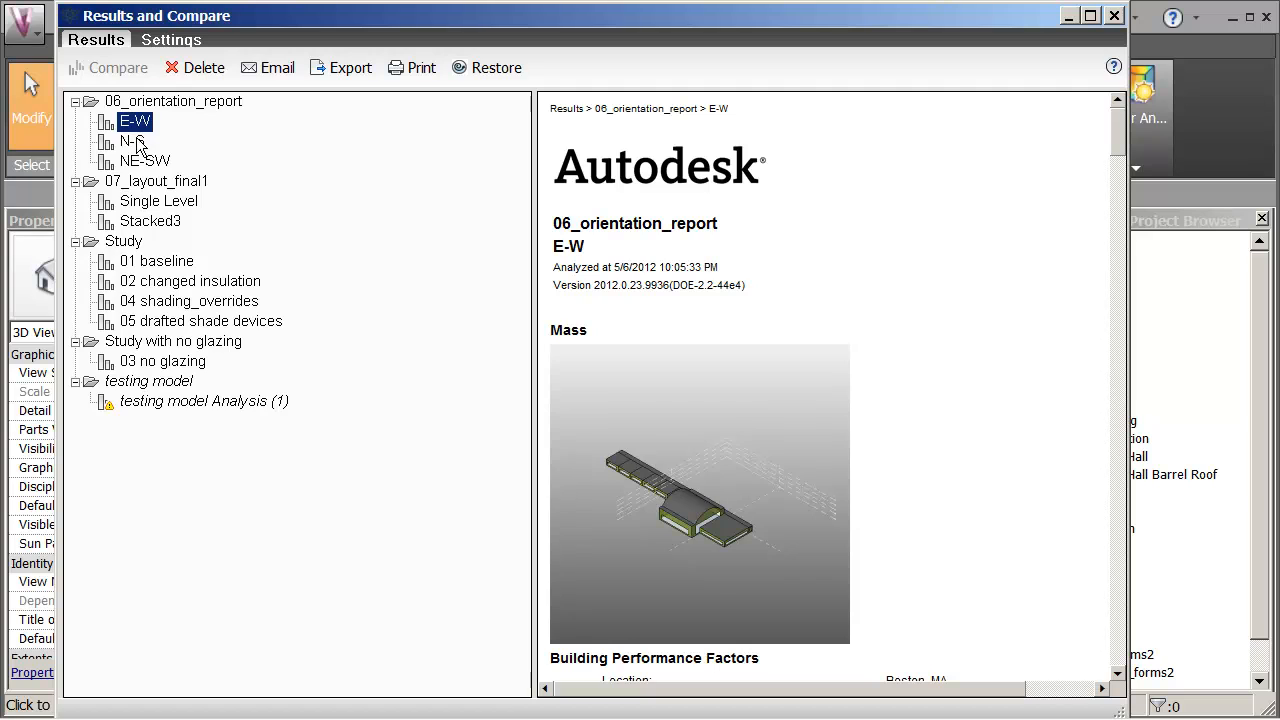
- Generate a compare report from the E-W, N-S and NE-SW analyses of 06_orientation_report
{"action": "left_click", "coordinate": [132, 141], "text": "ctrl"}
{"action": "left_click", "coordinate": [133, 161], "text": "ctrl"}
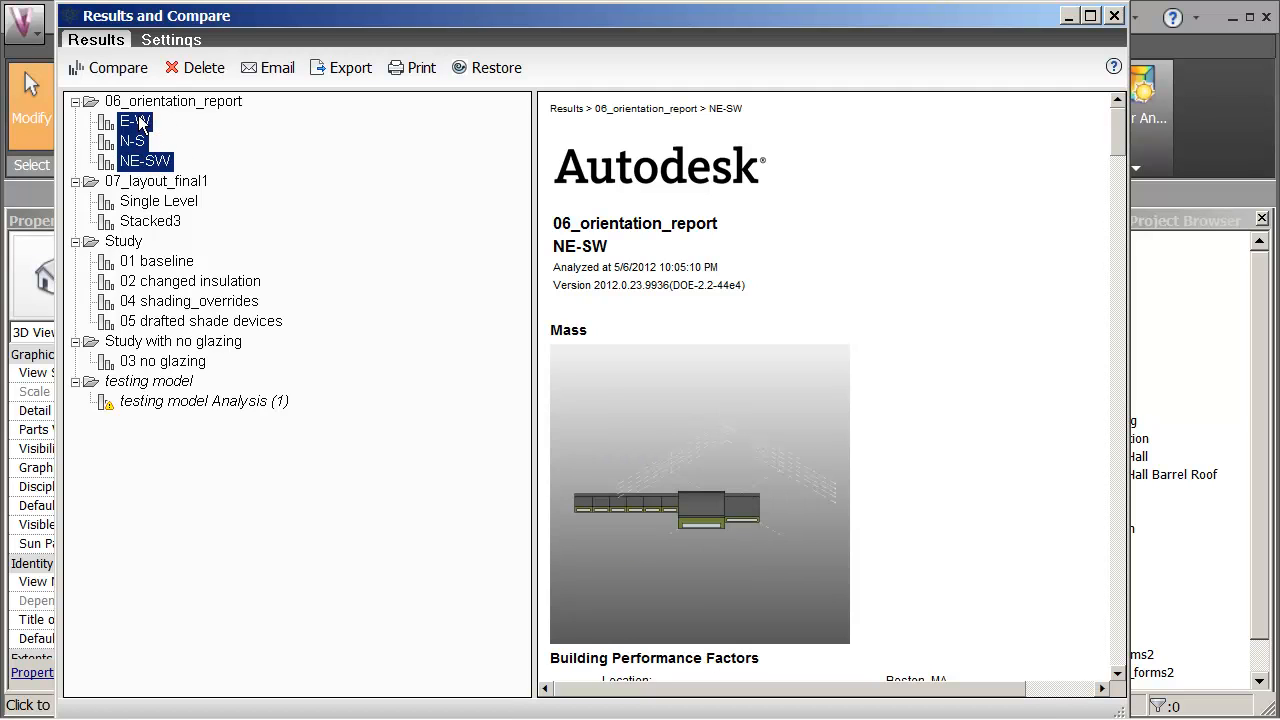
{"action": "left_click", "coordinate": [105, 68]}
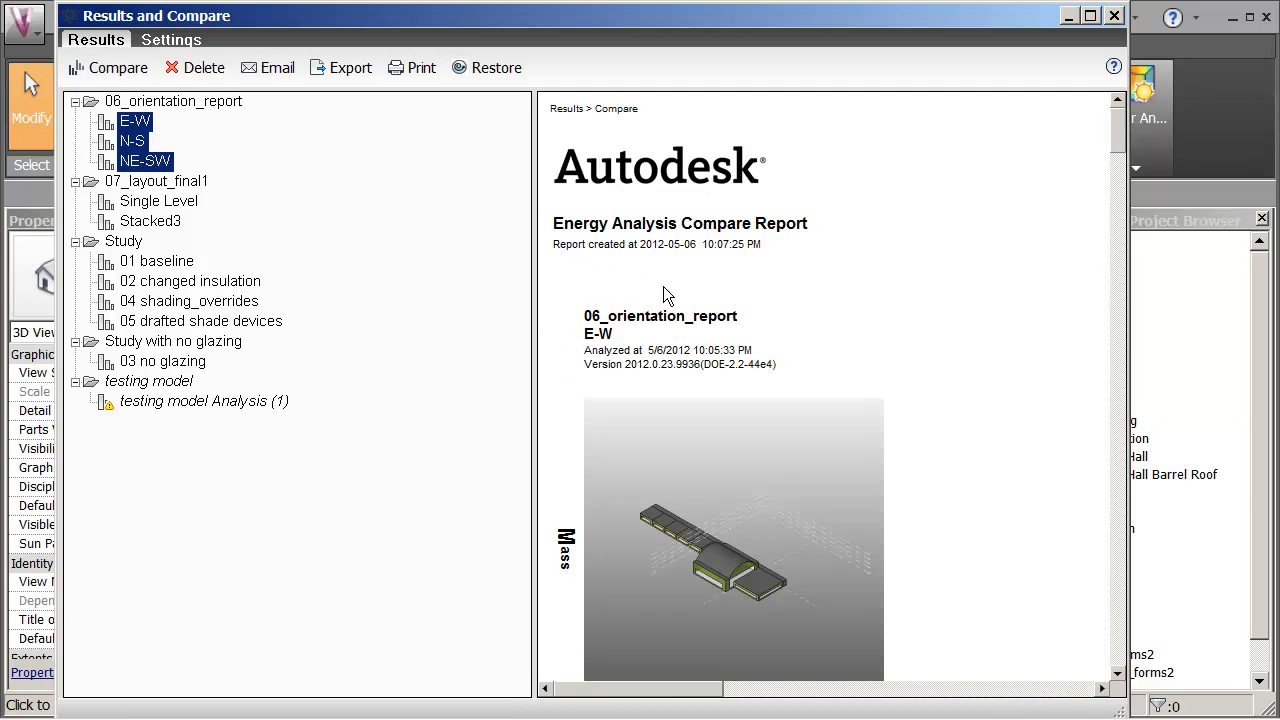
{"action": "left_click_drag", "start_coordinate": [1120, 145], "coordinate": [1089, 130]}
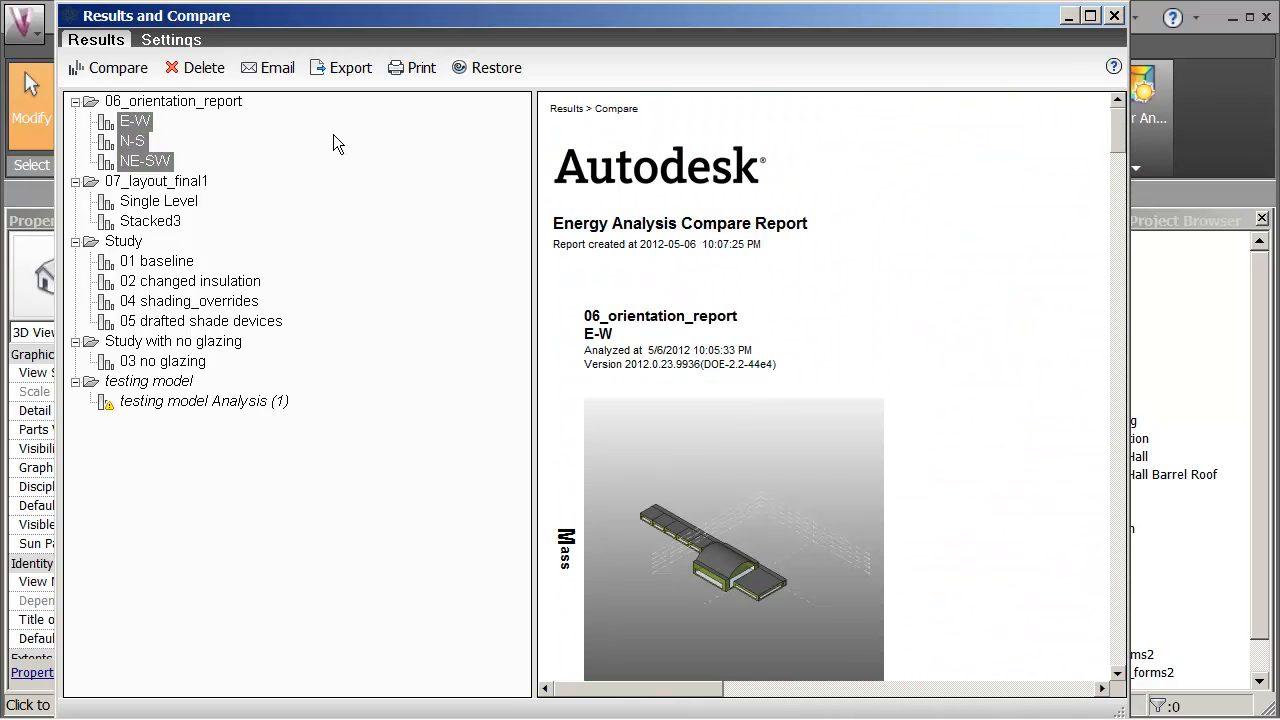
- Export the compare report to the Desktop as a PDF named Energy Analysis Compare Report
{"action": "left_click", "coordinate": [345, 68]}
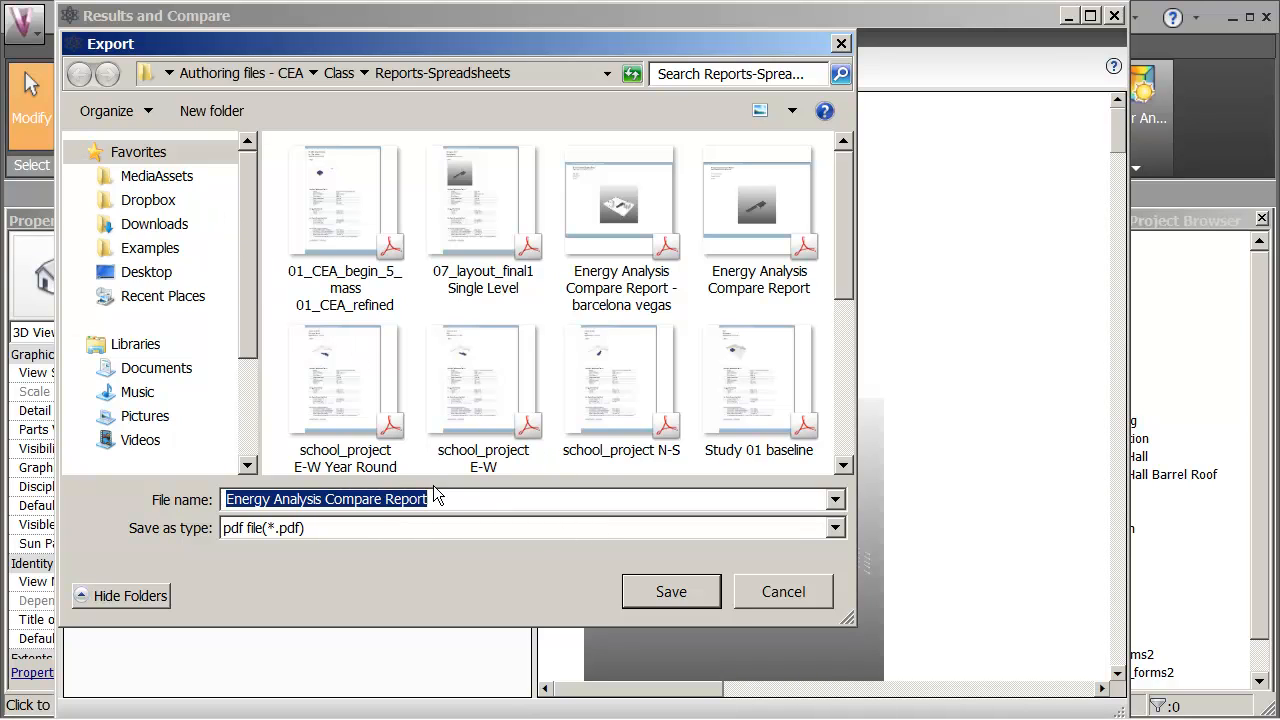
{"action": "left_click", "coordinate": [175, 272]}
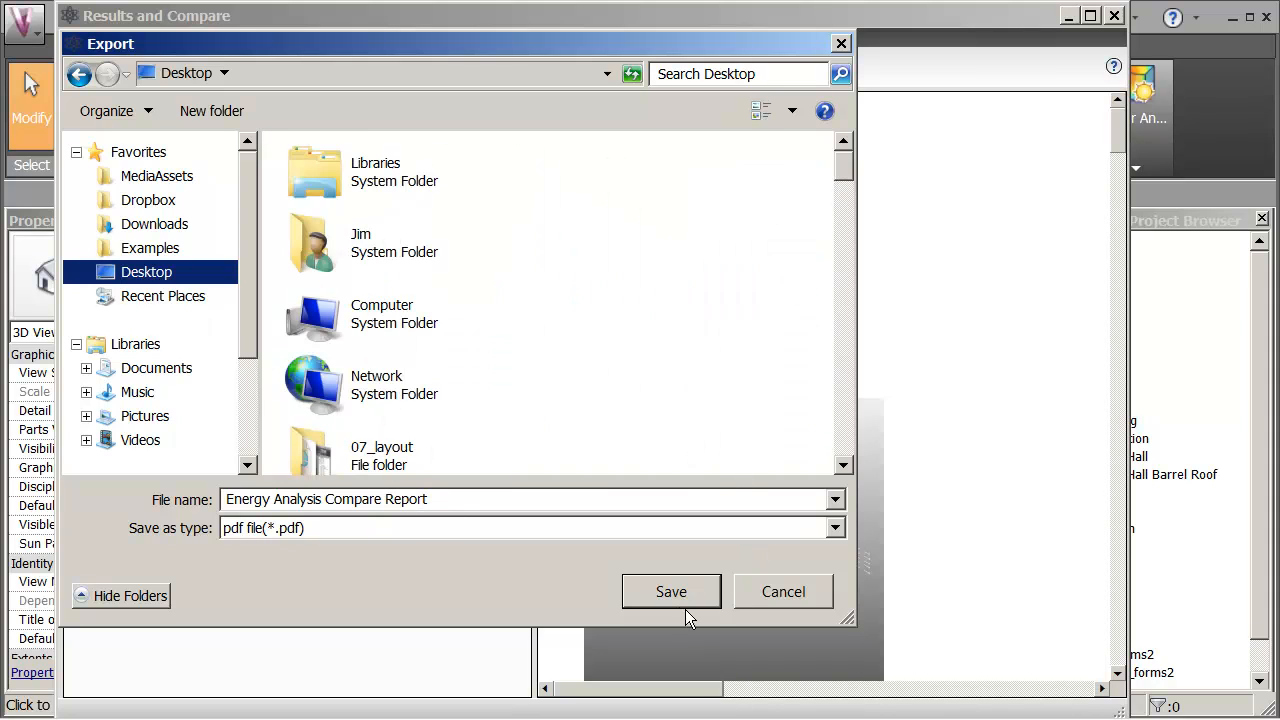
{"action": "left_click", "coordinate": [665, 592]}
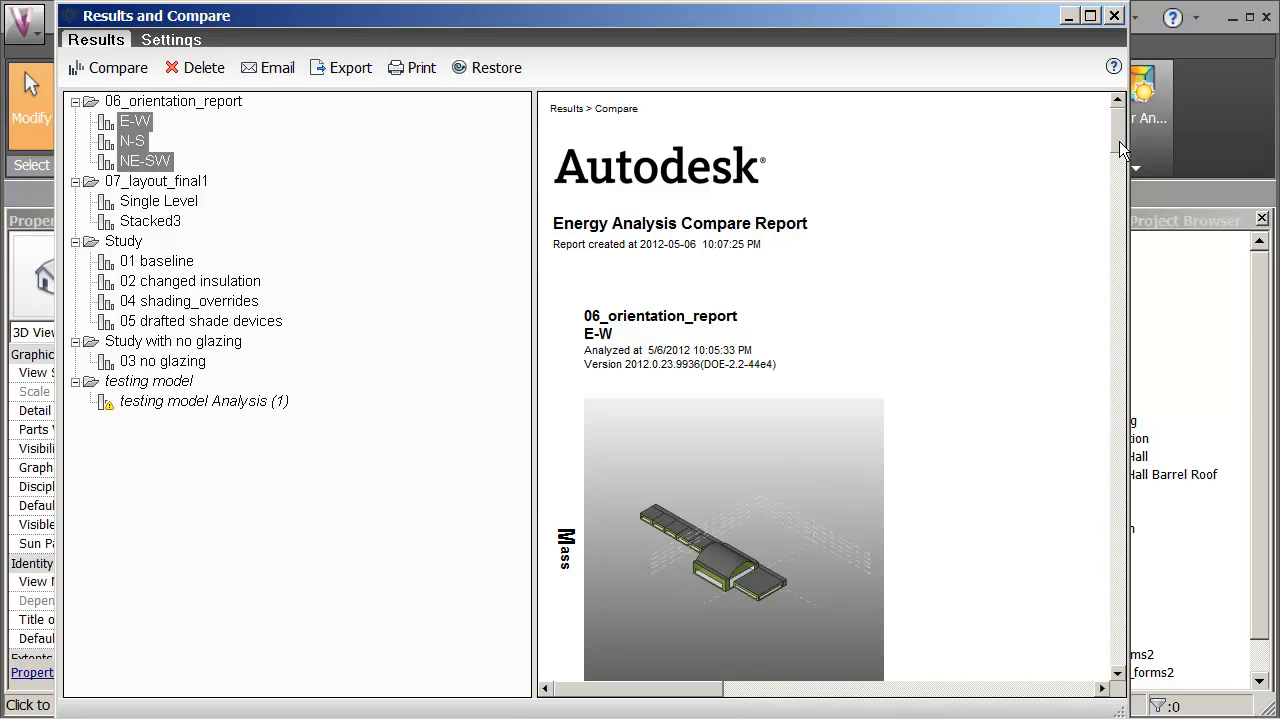
- Examine the energy use intensity and life cycle energy figures in the compare report, and close the results window
{"action": "left_click_drag", "start_coordinate": [1119, 141], "coordinate": [1120, 206]}
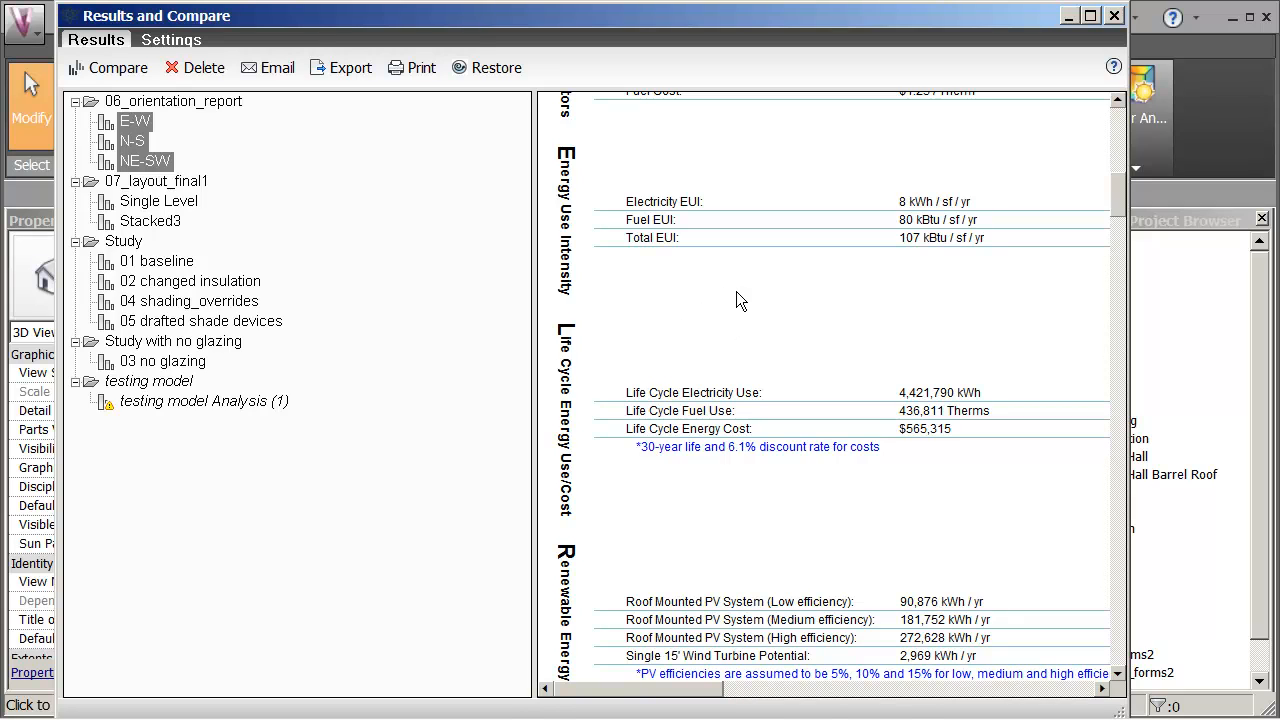
{"action": "left_click", "coordinate": [1116, 16]}
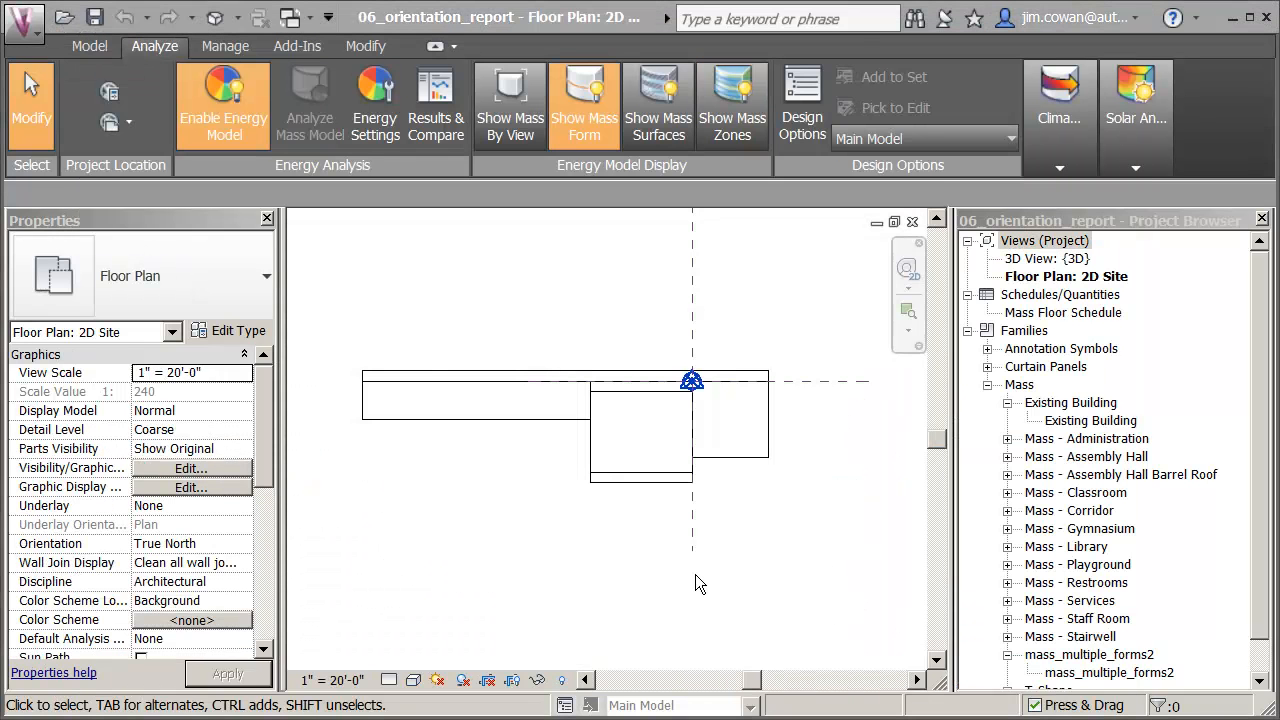
{"action": "middle_click_drag", "start_coordinate": [597, 288], "coordinate": [600, 286]}
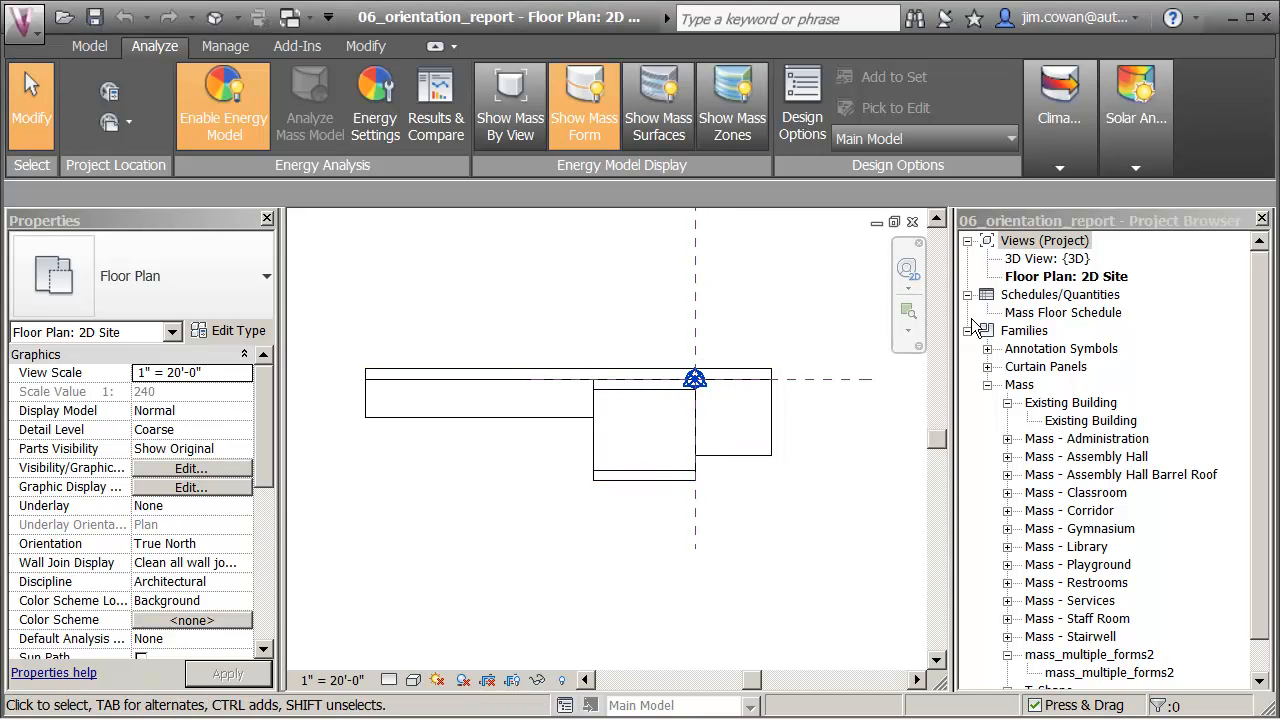
- View the building in the {3D} view and return to the 2D Site floor plan
{"action": "left_click", "coordinate": [1039, 260]}
{"action": "double_click", "coordinate": [1045, 259]}
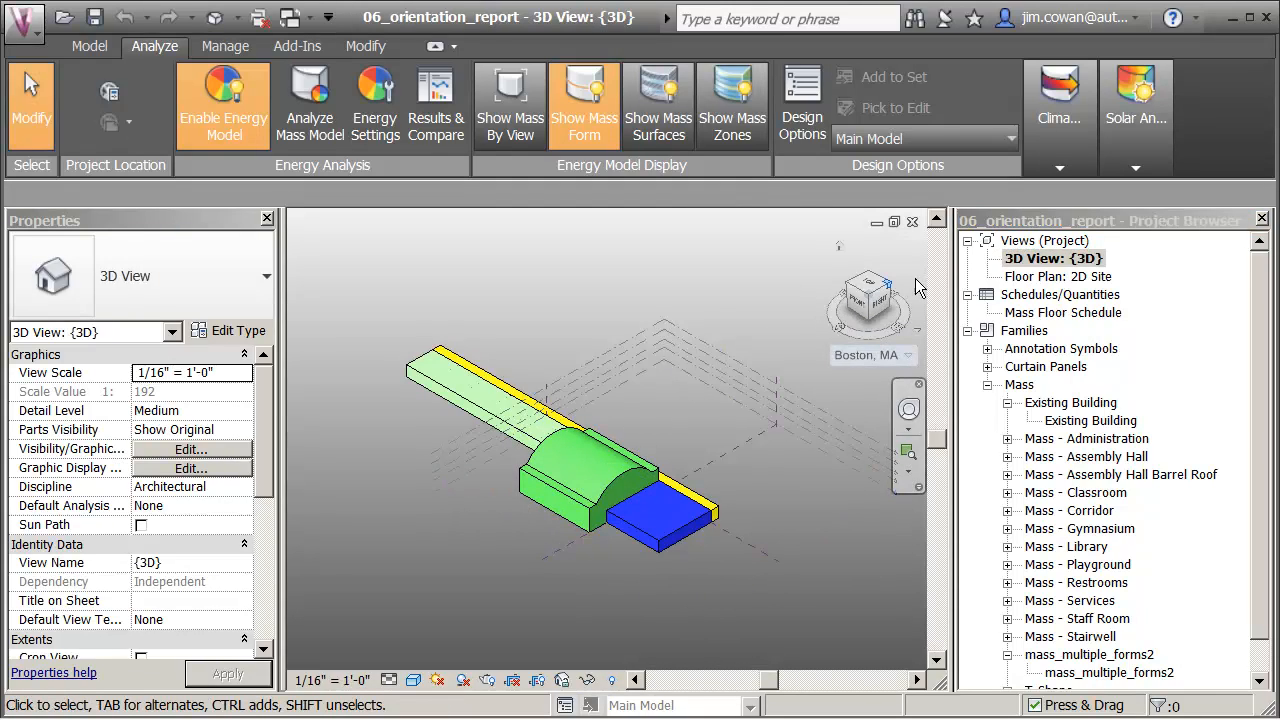
{"action": "double_click", "coordinate": [1088, 278]}
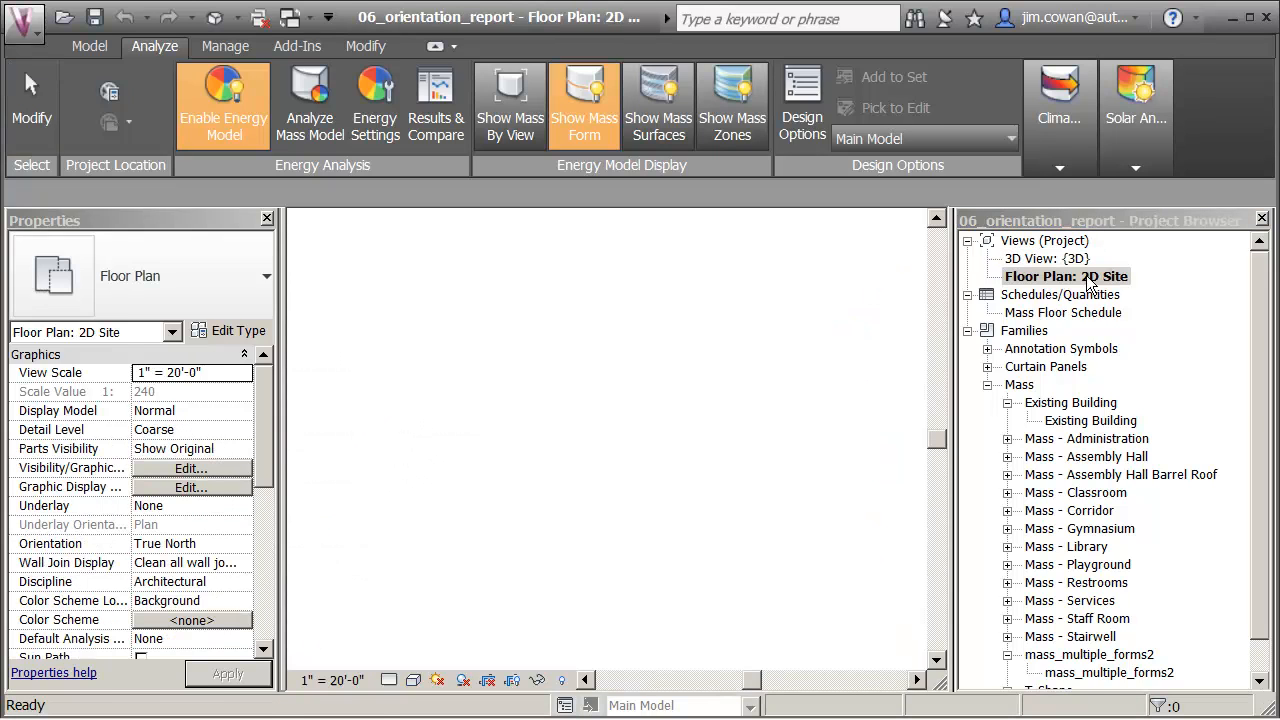
{"action": "middle_click_drag", "start_coordinate": [748, 411], "coordinate": [768, 431]}
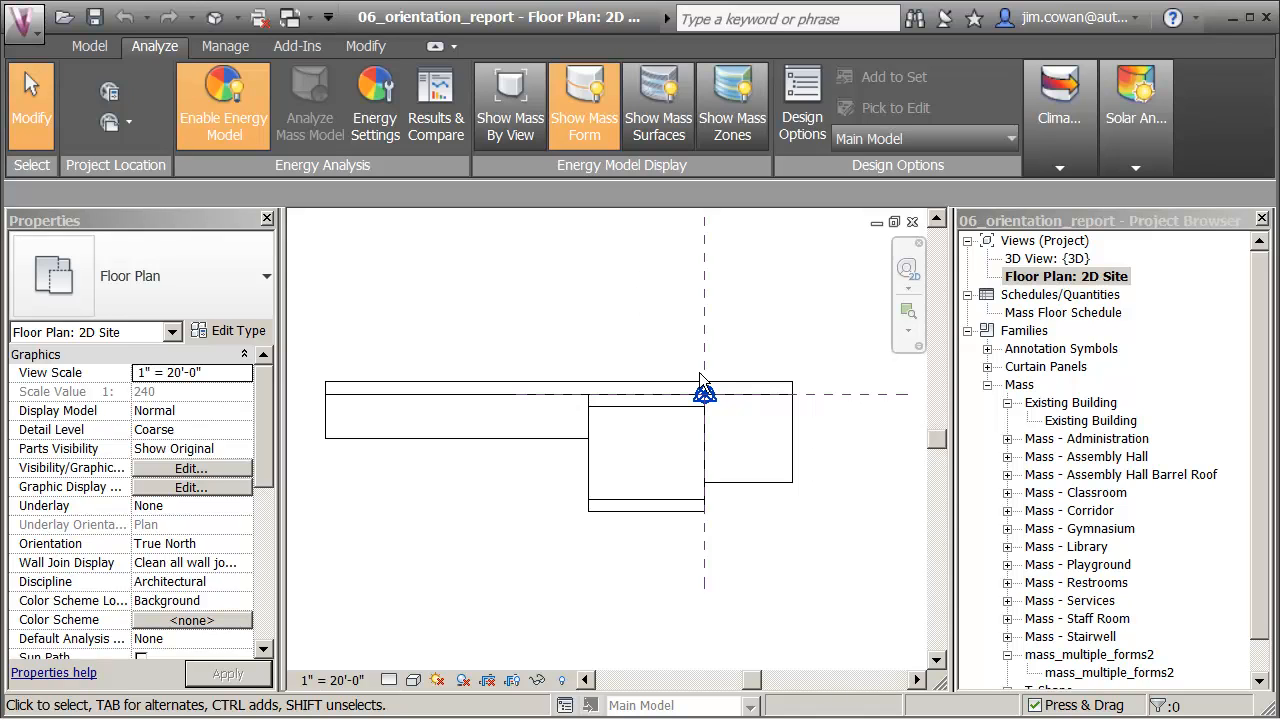
- Select only the Project Base Point, excluding the Survey Point, and set its Angle to True North to 15°
{"action": "mouse_move", "coordinate": [662, 354]}
{"action": "left_mouse_down"}
{"action": "mouse_move", "coordinate": [736, 401]}
{"action": "mouse_move", "coordinate": [743, 429]}
{"action": "left_mouse_up"}
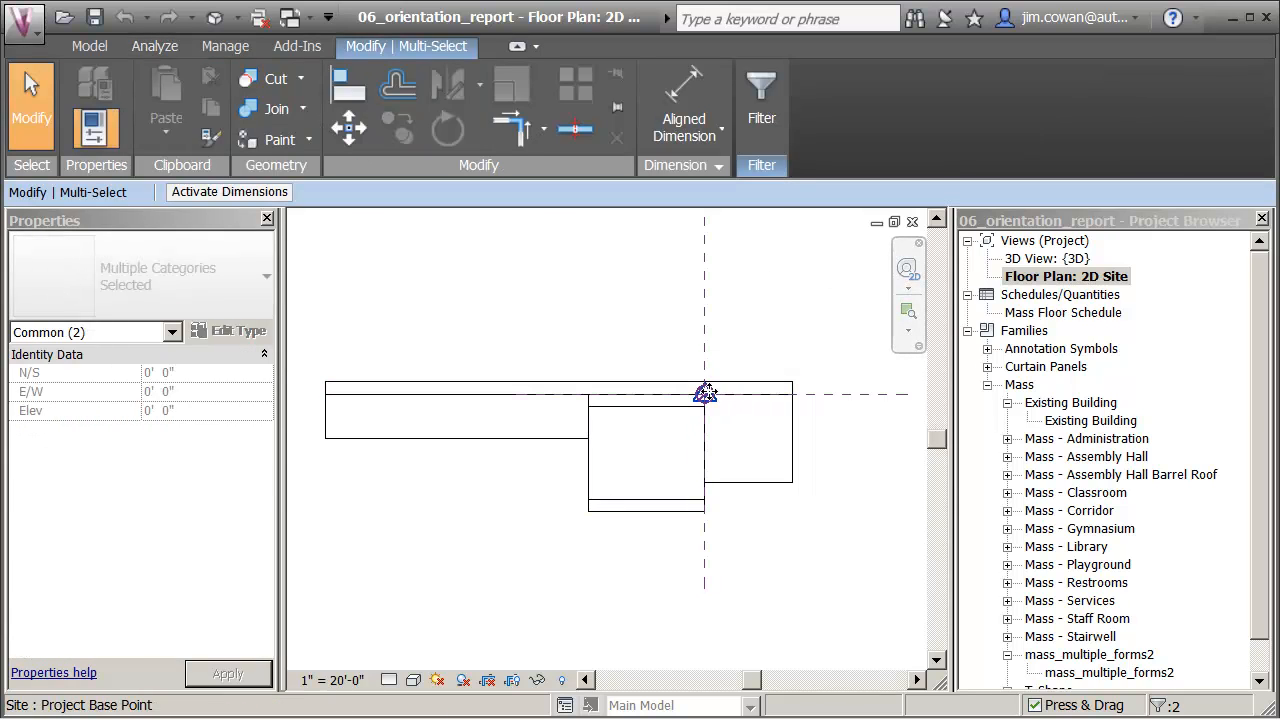
{"action": "left_click", "coordinate": [757, 115]}
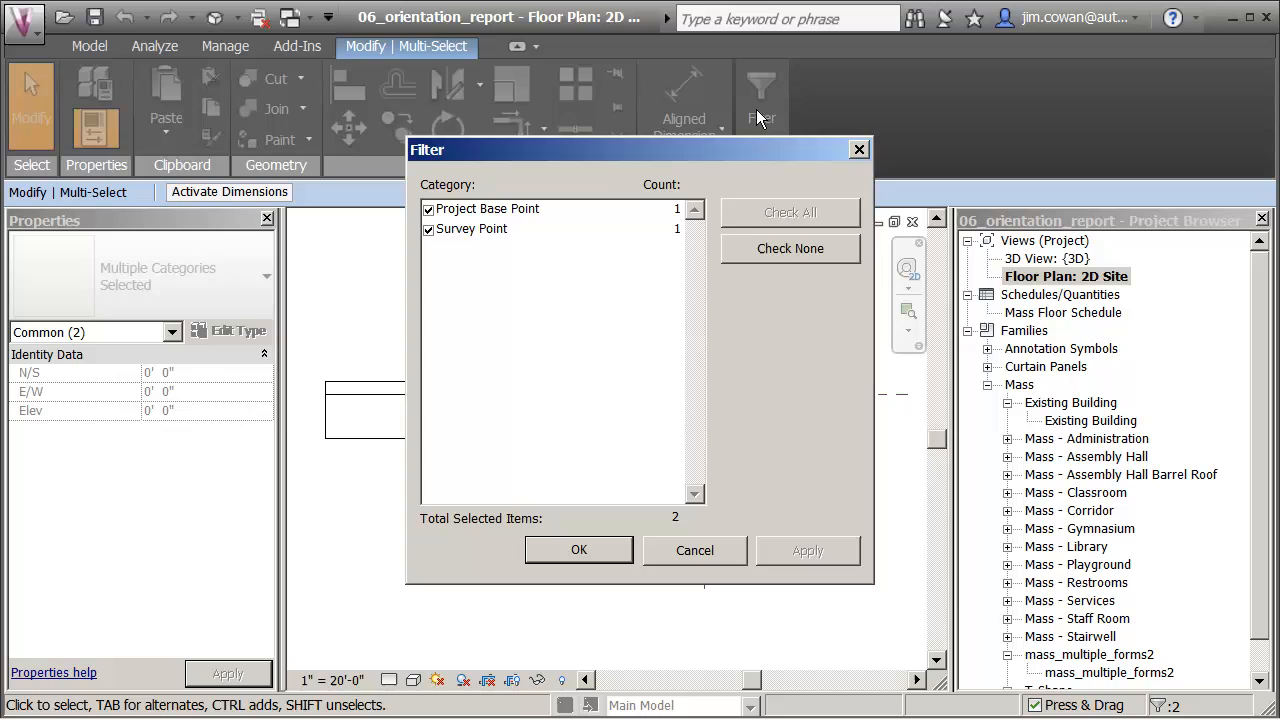
{"action": "left_click", "coordinate": [429, 230]}
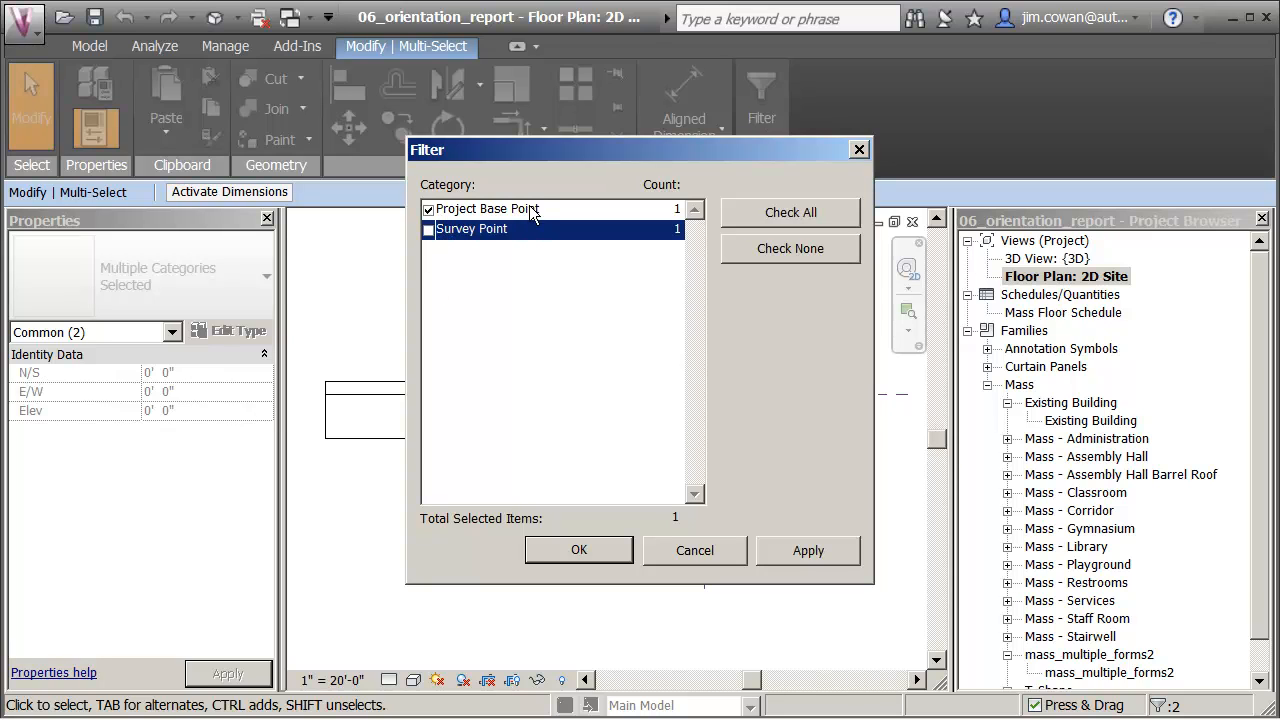
{"action": "left_click", "coordinate": [582, 550]}
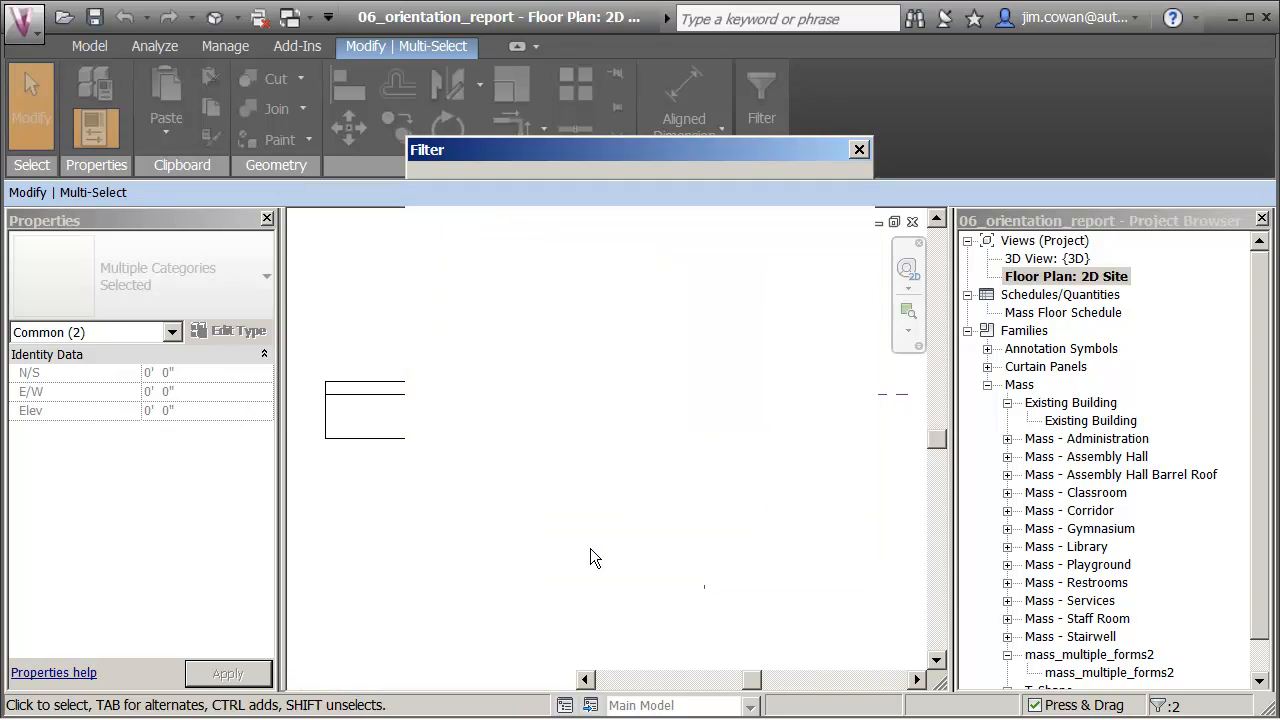
{"action": "left_click", "coordinate": [876, 410]}
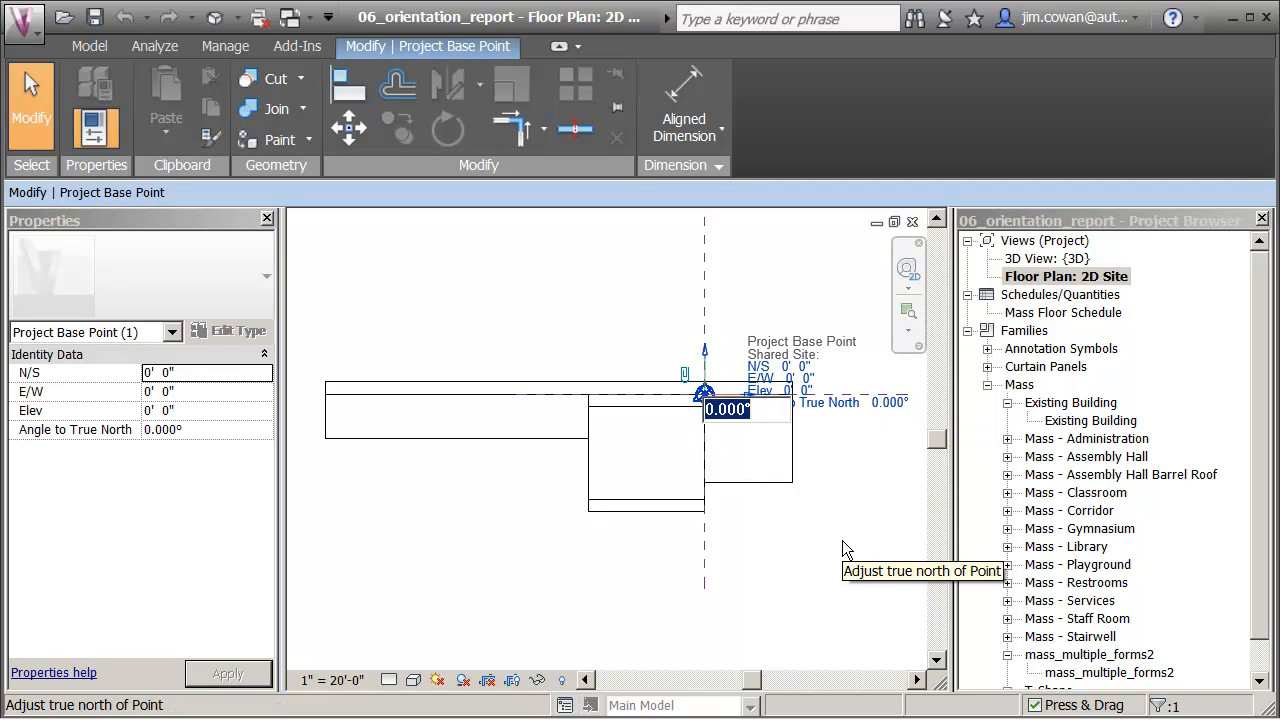
{"action": "type", "text": "15"}
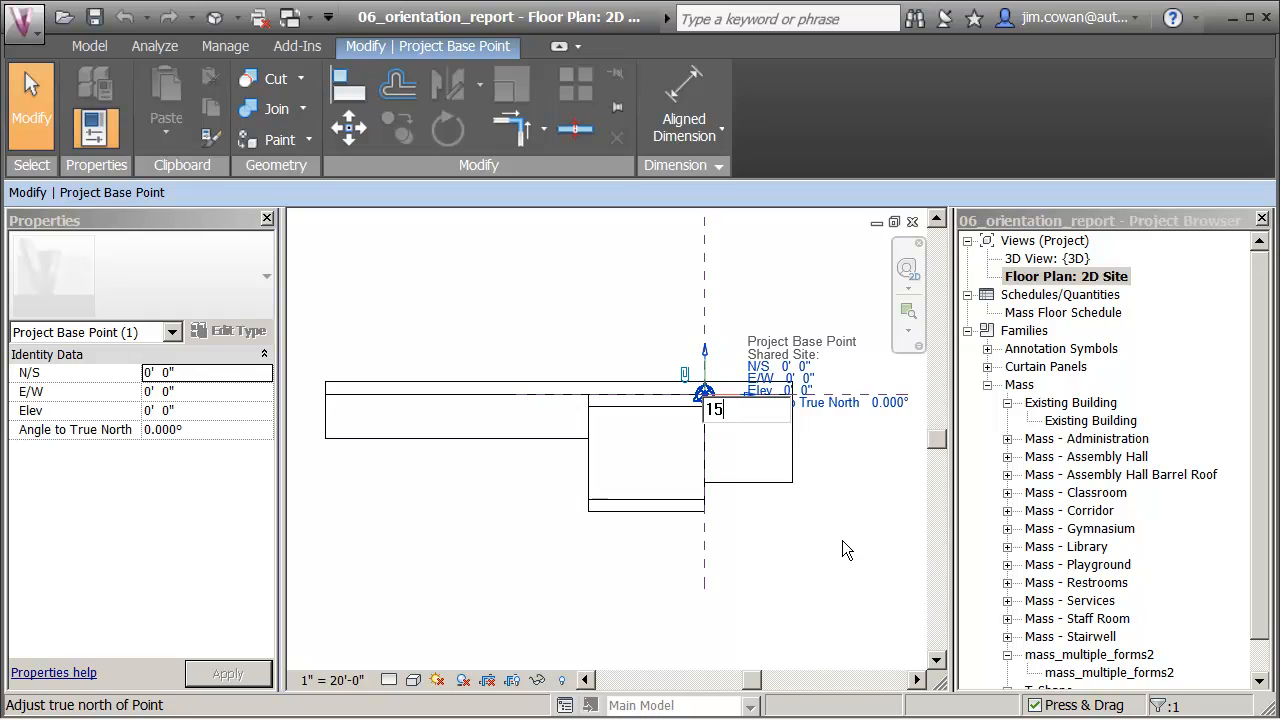
{"action": "key", "text": "Return"}
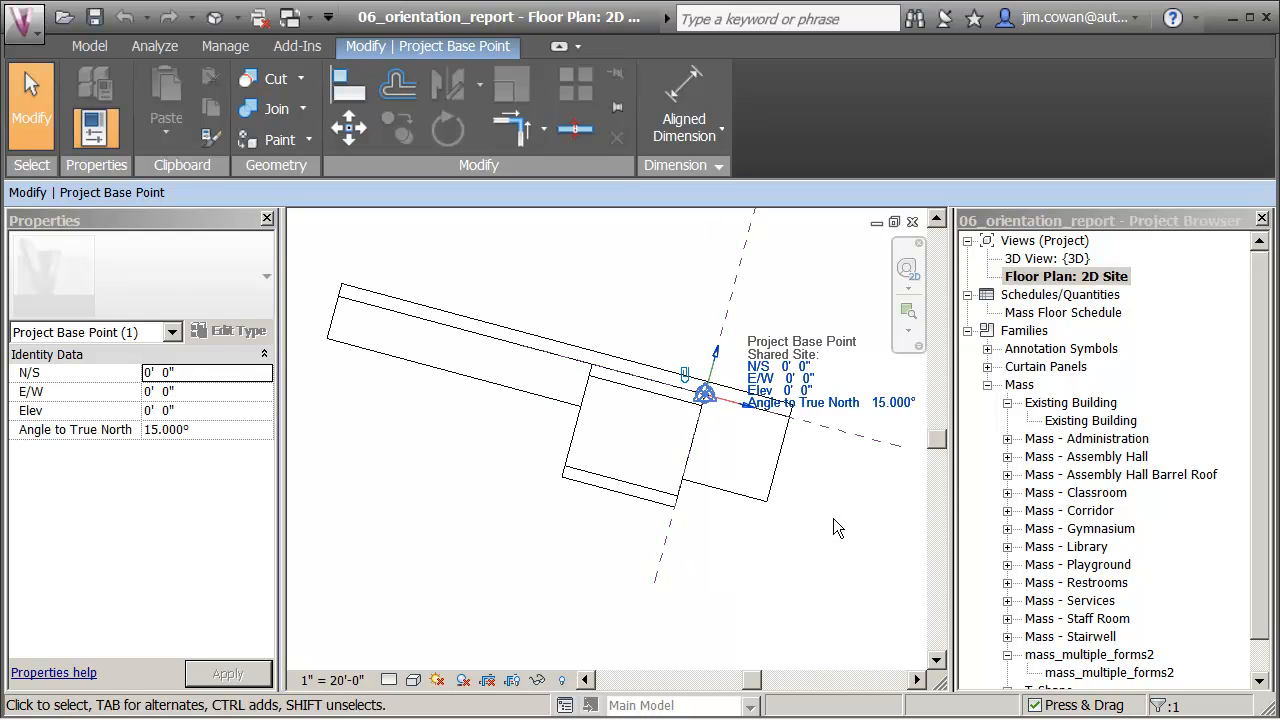
- Try Angle to True North values of -39° and 30° on the Project Base Point, and clear the selection
{"action": "left_click", "coordinate": [873, 402]}
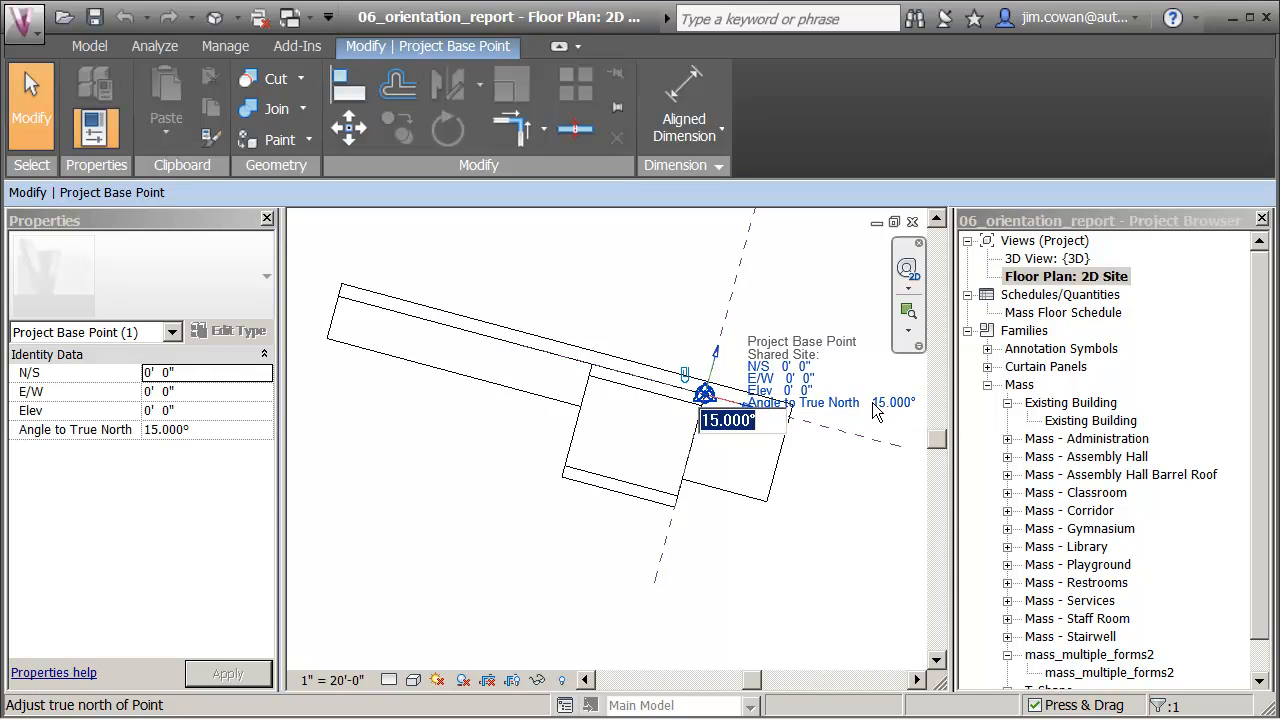
{"action": "type", "text": "-39"}
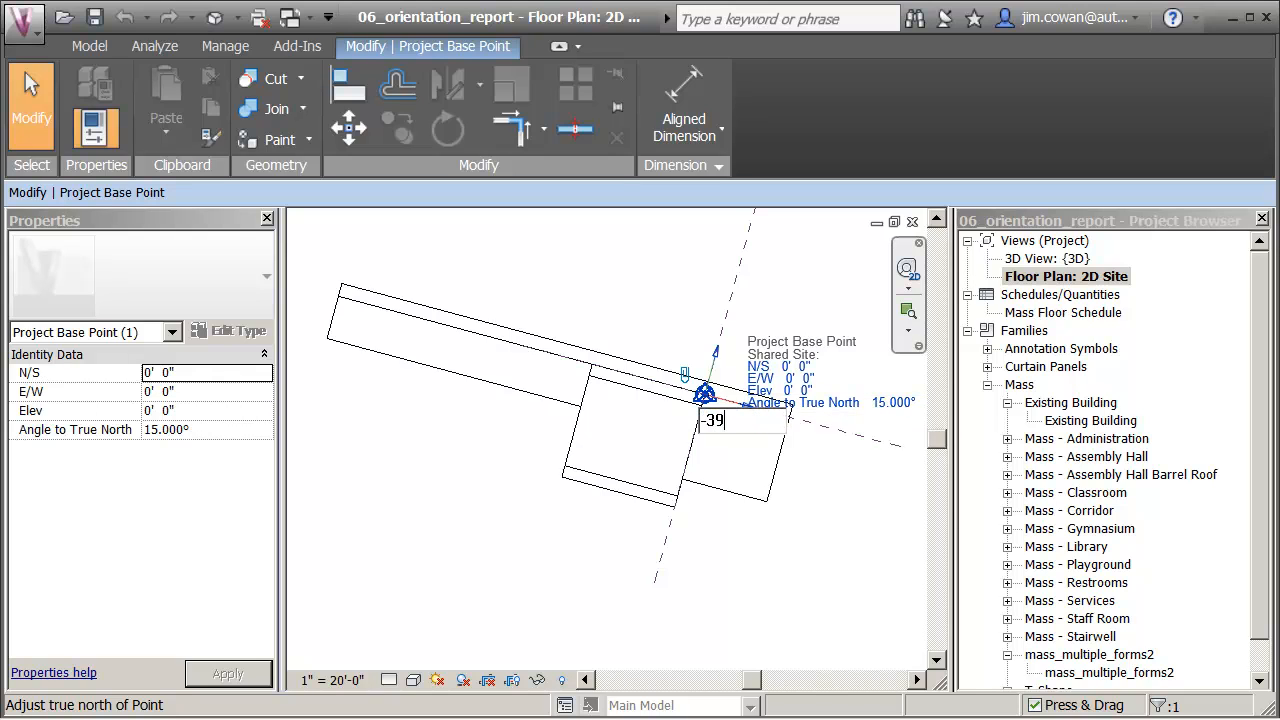
{"action": "key", "text": "Return"}
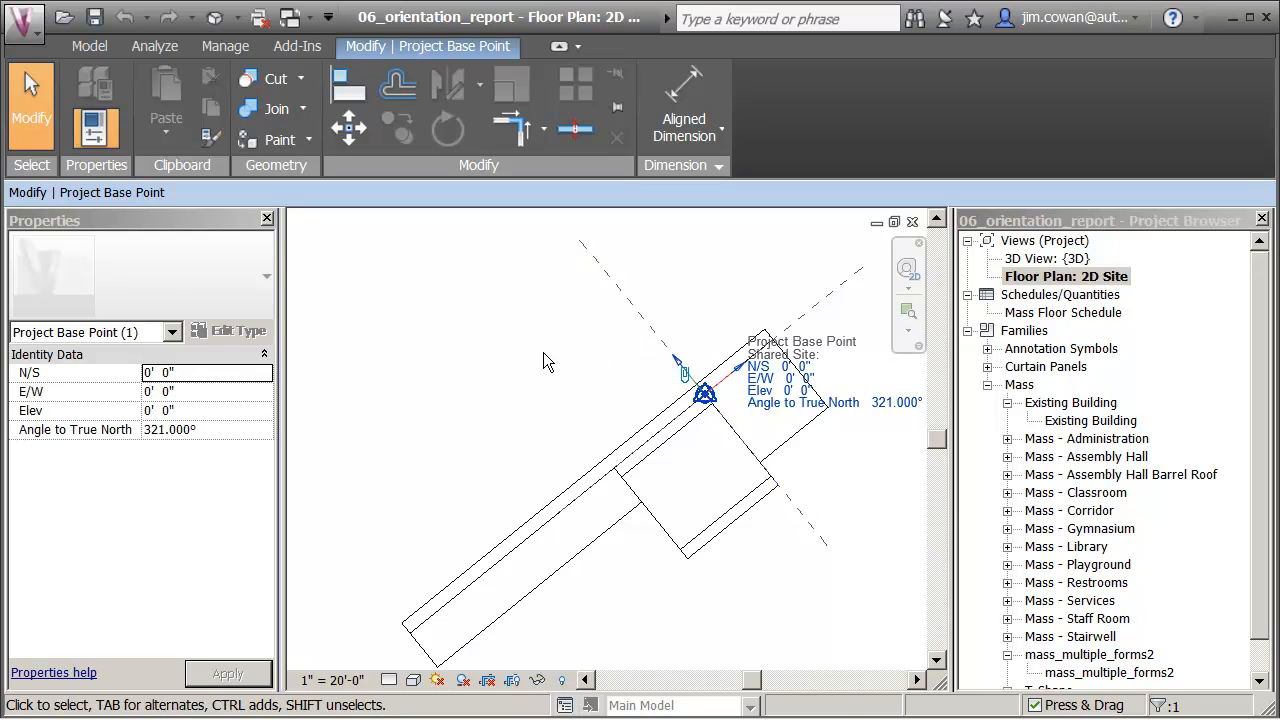
{"action": "left_click", "coordinate": [896, 402]}
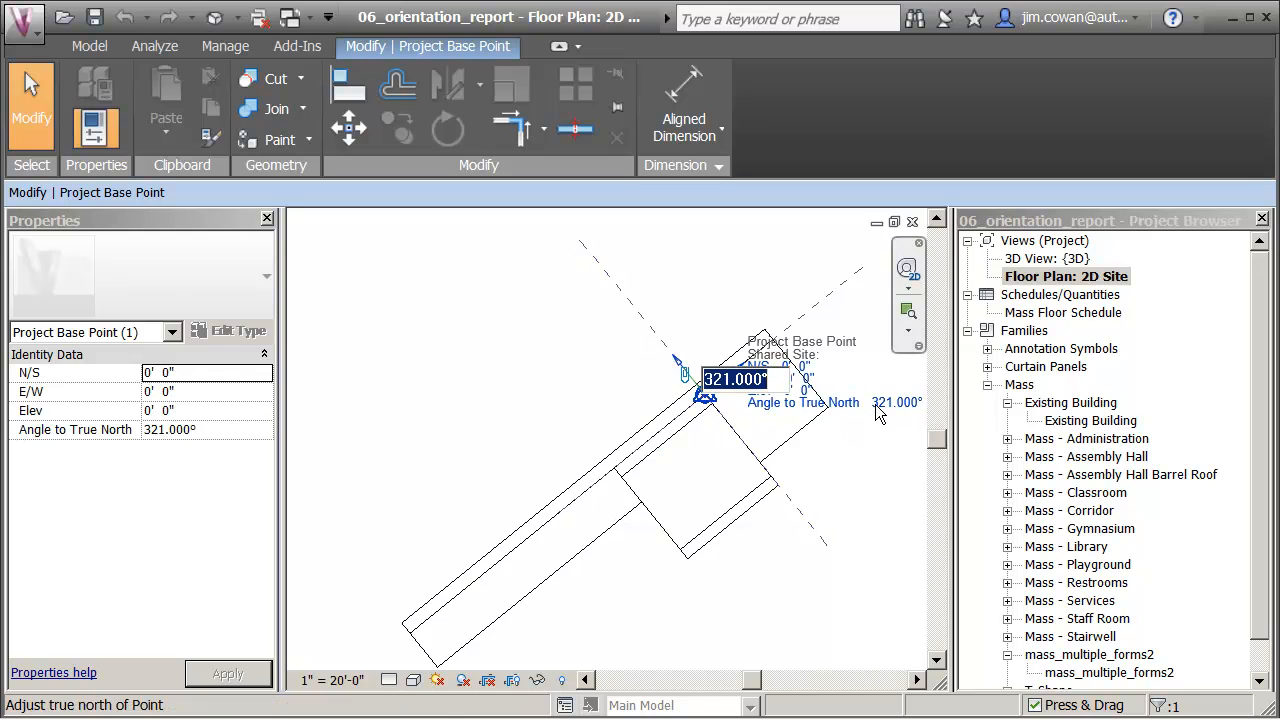
{"action": "type", "text": "30"}
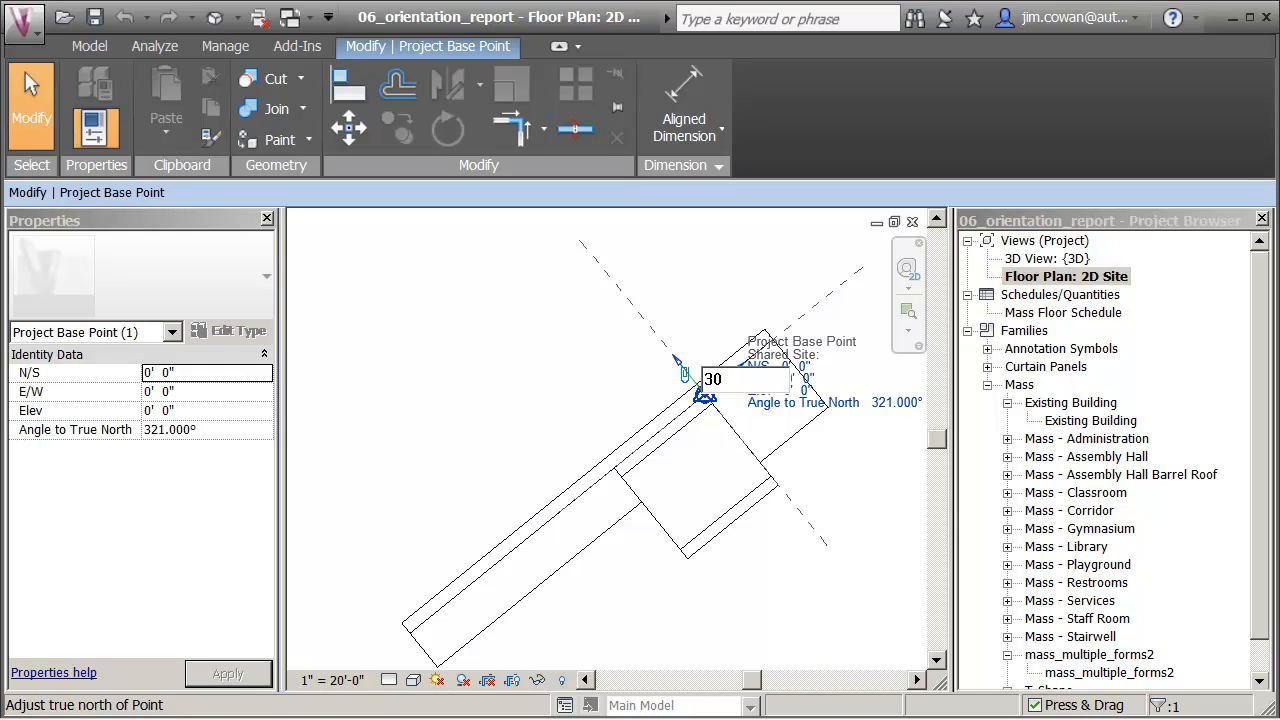
{"action": "key", "text": "Return"}
{"action": "left_click", "coordinate": [803, 514]}
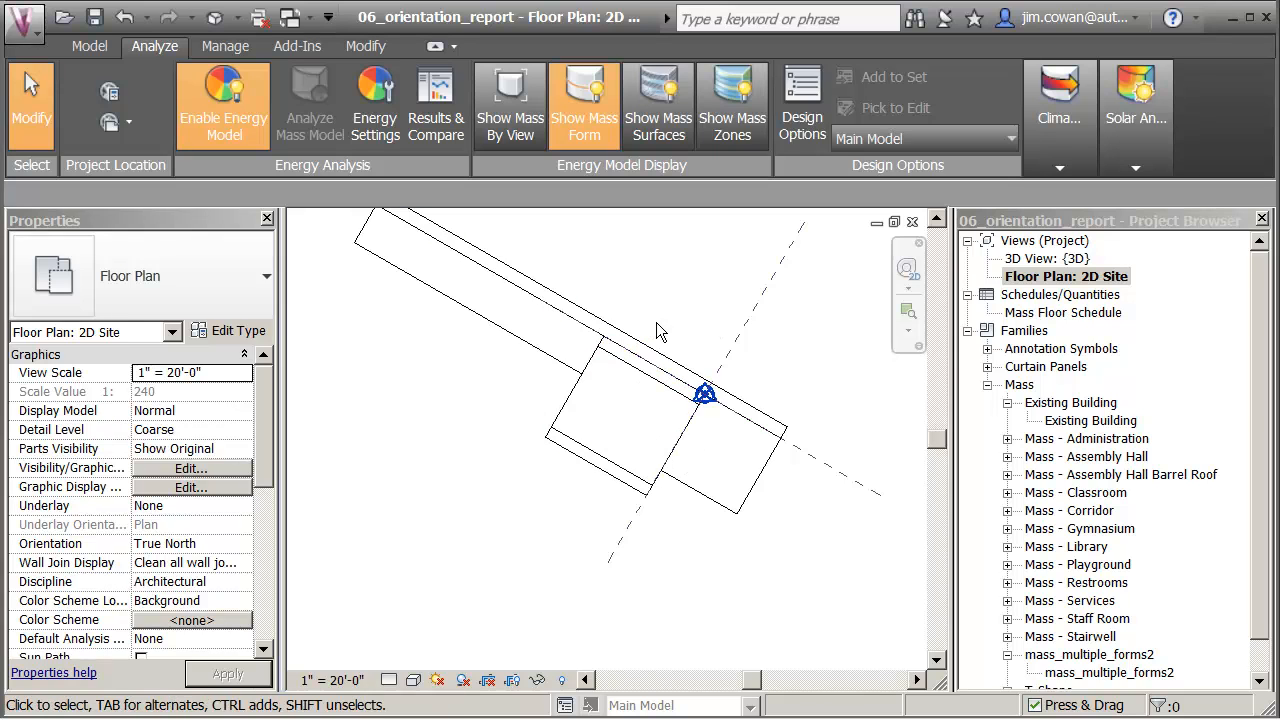
- Reselect only the Project Base Point, reset its Angle to True North to 0°, and deselect it
{"action": "left_click_drag", "start_coordinate": [656, 326], "coordinate": [740, 436]}
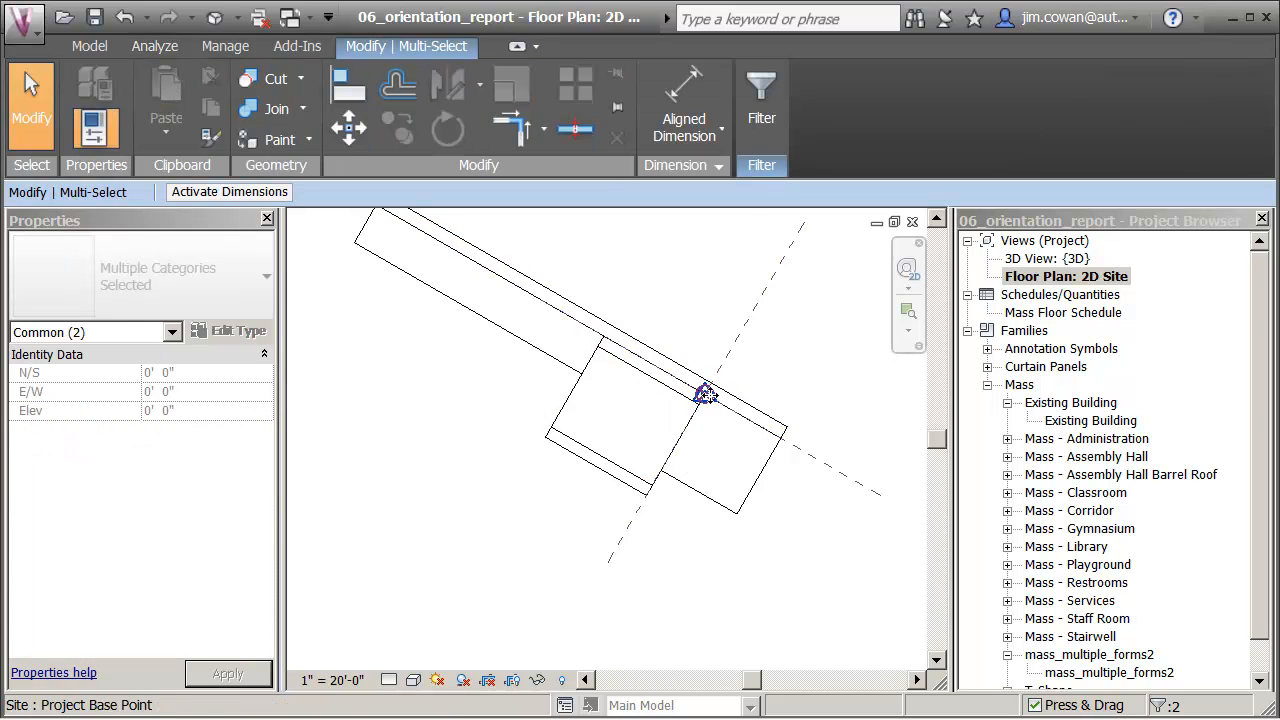
{"action": "left_click", "coordinate": [757, 118]}
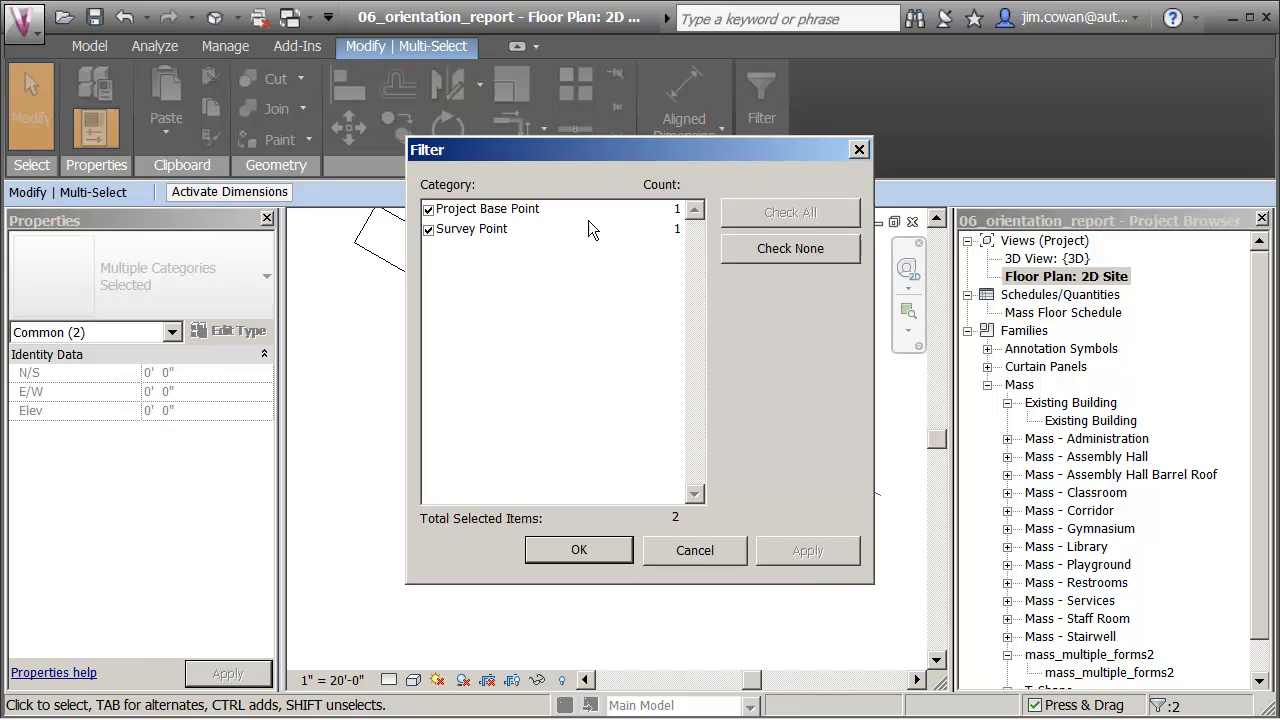
{"action": "left_click", "coordinate": [429, 229]}
{"action": "left_click", "coordinate": [588, 551]}
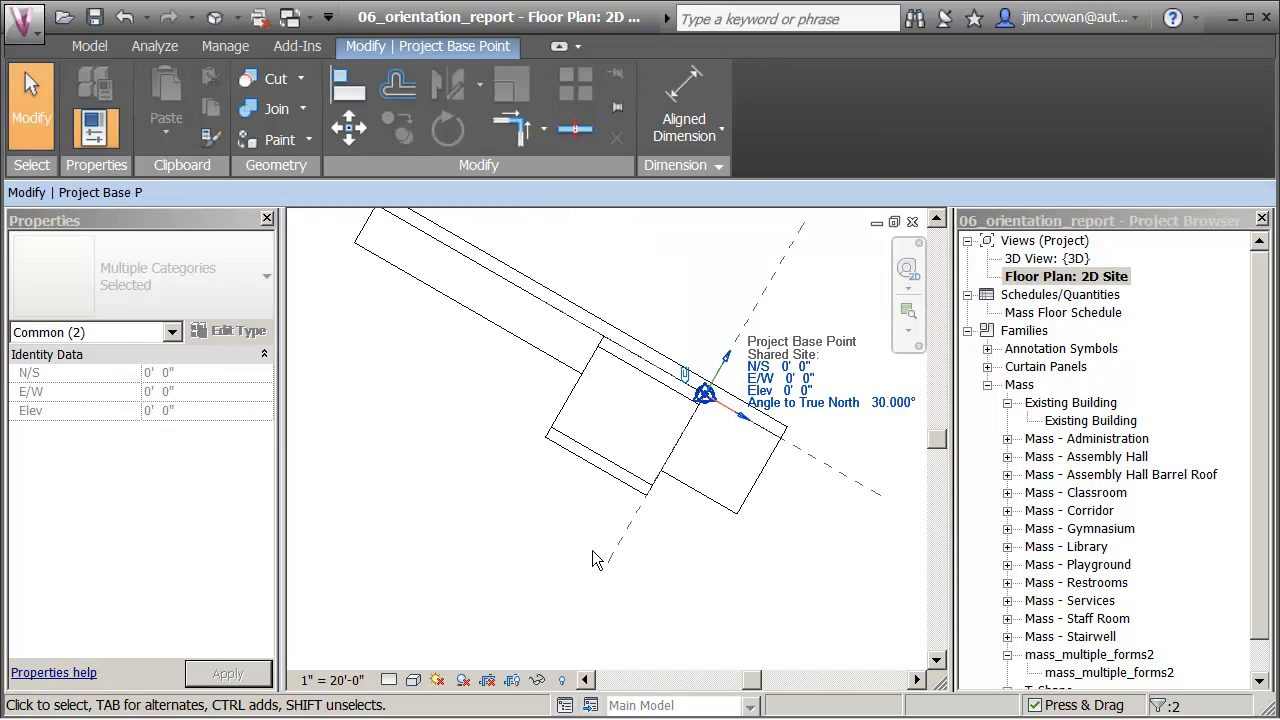
{"action": "left_click", "coordinate": [891, 406]}
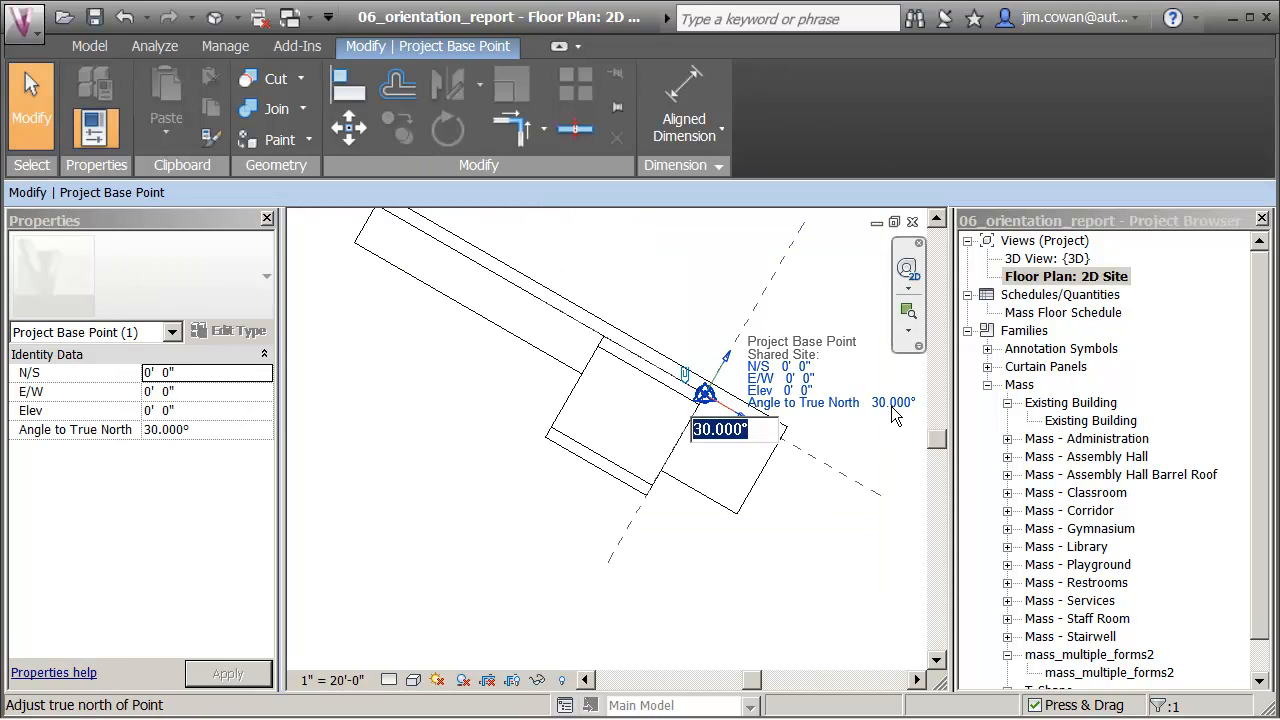
{"action": "type", "text": "0"}
{"action": "key", "text": "Return"}
{"action": "left_click", "coordinate": [593, 590]}
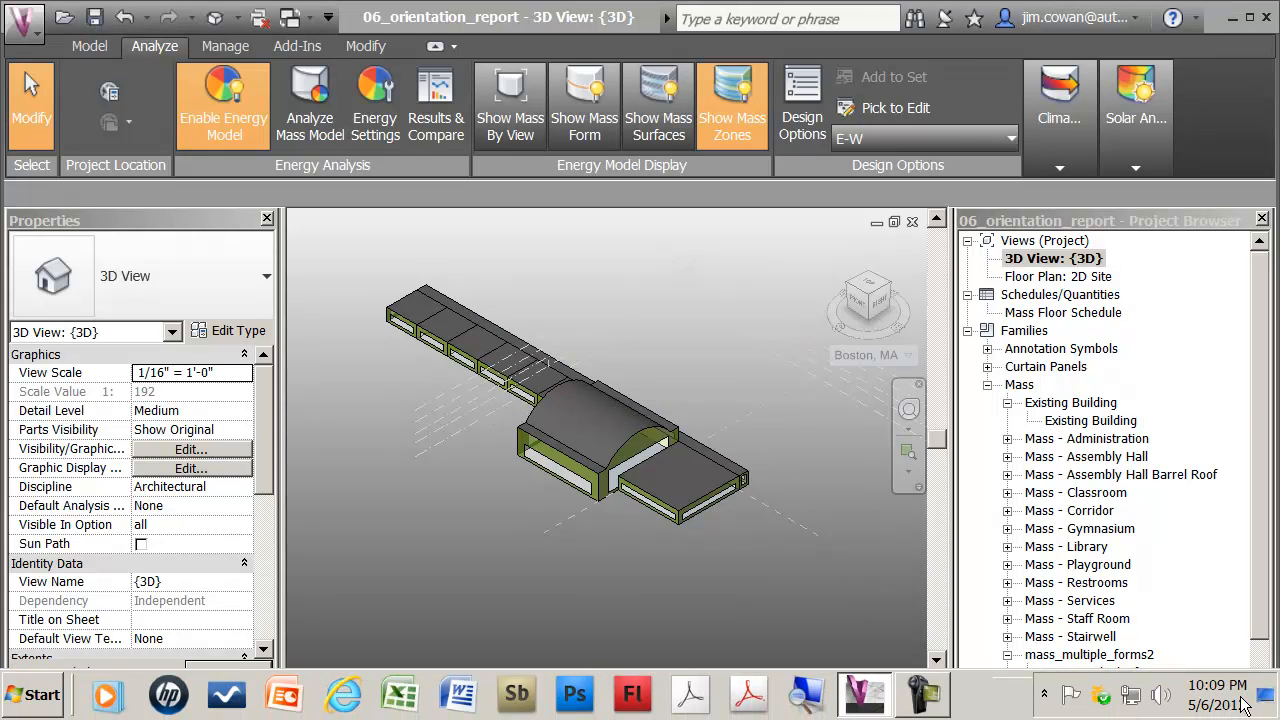
- Switch to the Desktop and open the Energy Analysis Compare Report PDF in Adobe Acrobat Pro
{"action": "left_click", "coordinate": [1268, 700]}
{"action": "left_click", "coordinate": [249, 43]}
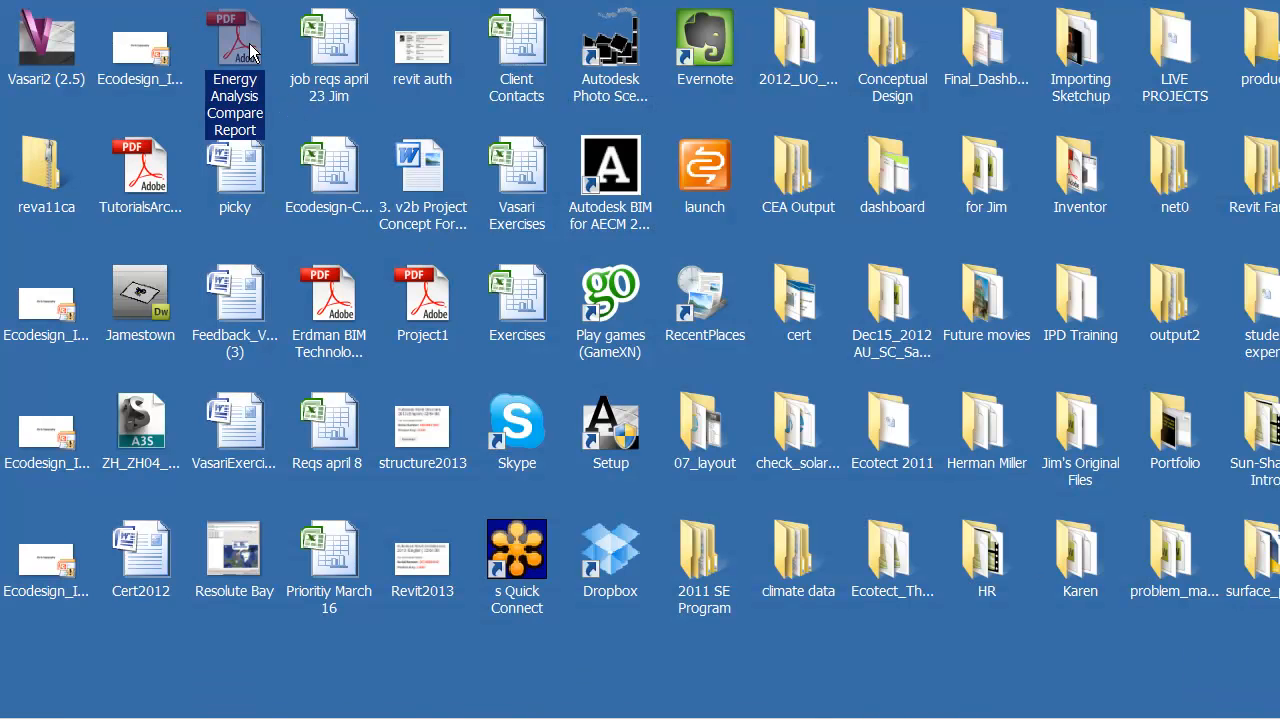
{"action": "double_click", "coordinate": [249, 43]}
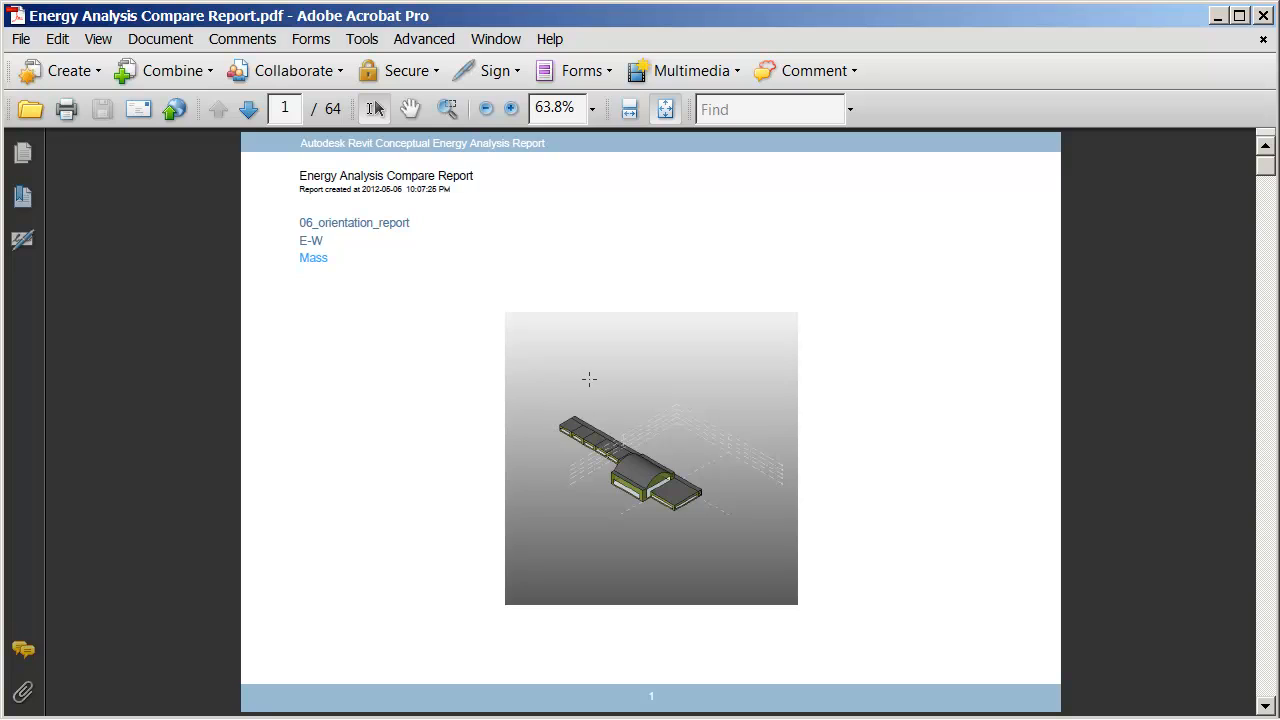
- Compare the Mass images of the orientation options on the first three report pages
{"action": "key", "text": "Page_Down"}
{"action": "key", "text": "Page_Up"}
{"action": "key", "text": "Page_Down"}
{"action": "key", "text": "Page_Down"}
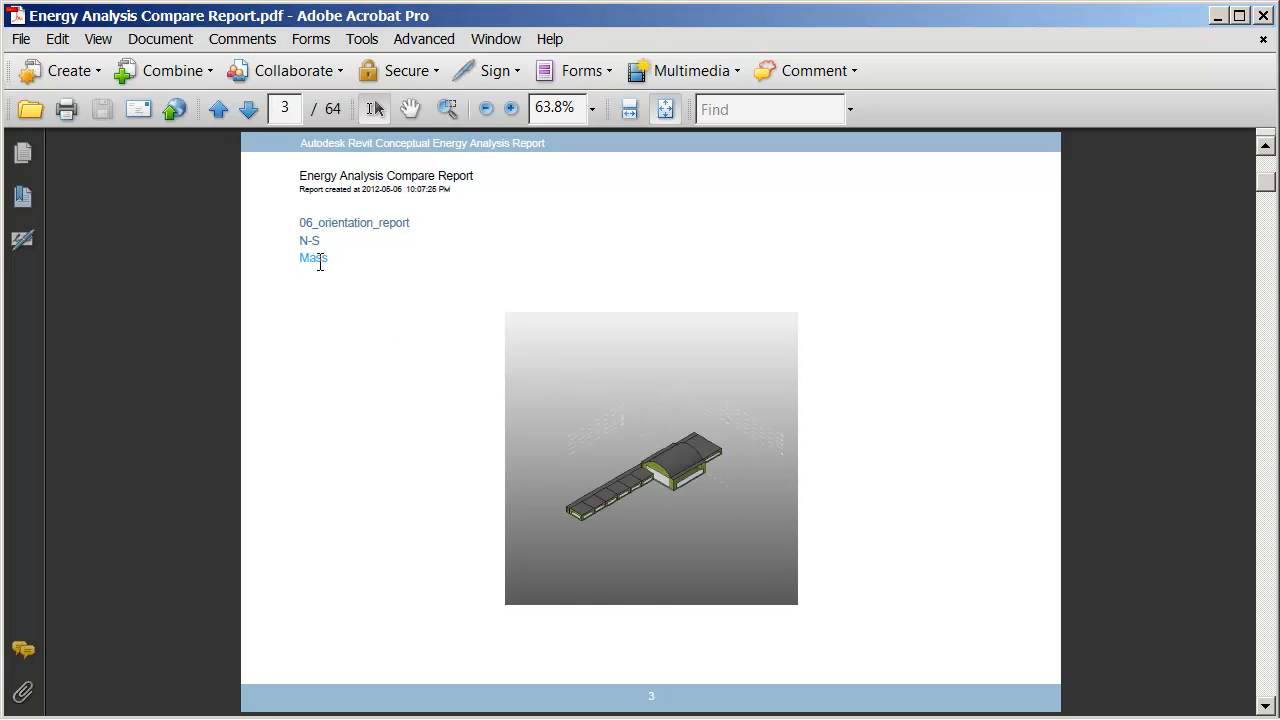
{"action": "key", "text": "Page_Up"}
{"action": "key", "text": "Page_Up"}
{"action": "key", "text": "Page_Down"}
{"action": "key", "text": "Page_Down"}
{"action": "key", "text": "Page_Up"}
{"action": "key", "text": "Page_Up"}
{"action": "key", "text": "Page_Down"}
{"action": "key", "text": "Page_Down"}
- Examine the Building Performance Factors, Energy Use Intensity and Life Cycle Energy Use/Cost pages for the orientations
{"action": "key", "text": "Page_Down"}
{"action": "key", "text": "Page_Down"}
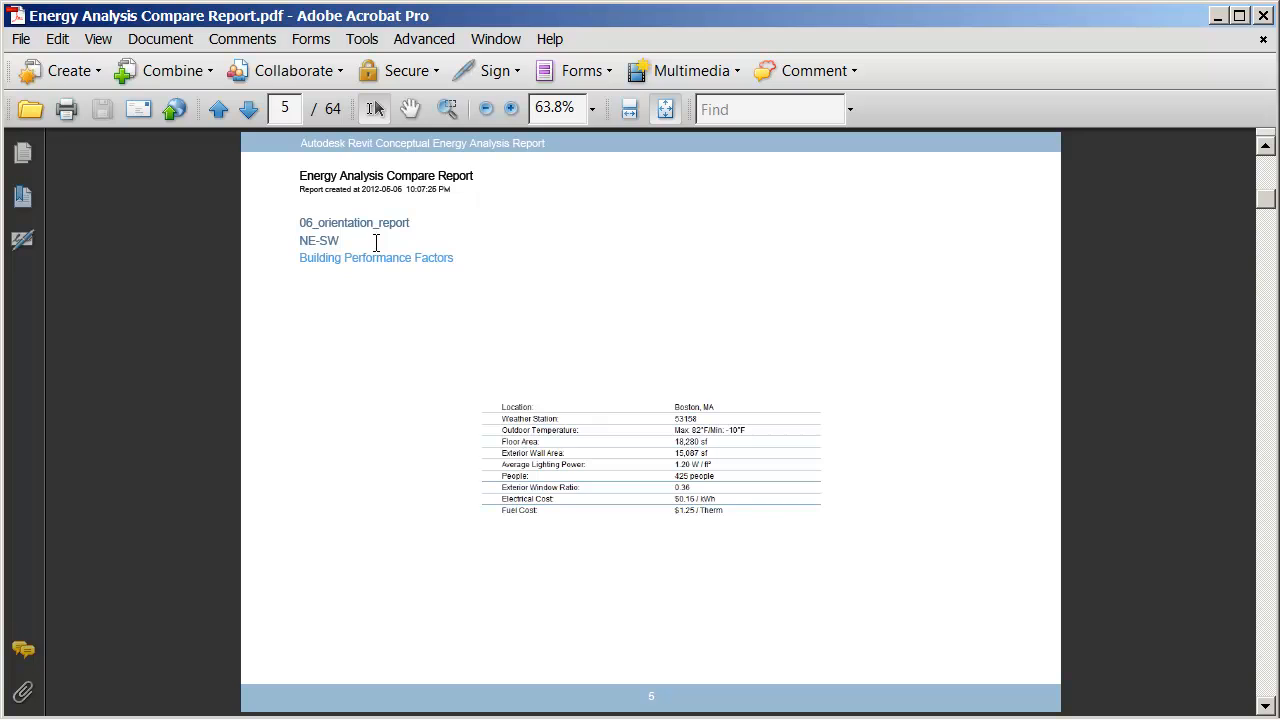
{"action": "key", "text": "Page_Up"}
{"action": "key", "text": "Page_Down"}
{"action": "key", "text": "Page_Down"}
{"action": "key", "text": "Page_Down"}
{"action": "key", "text": "Page_Down"}
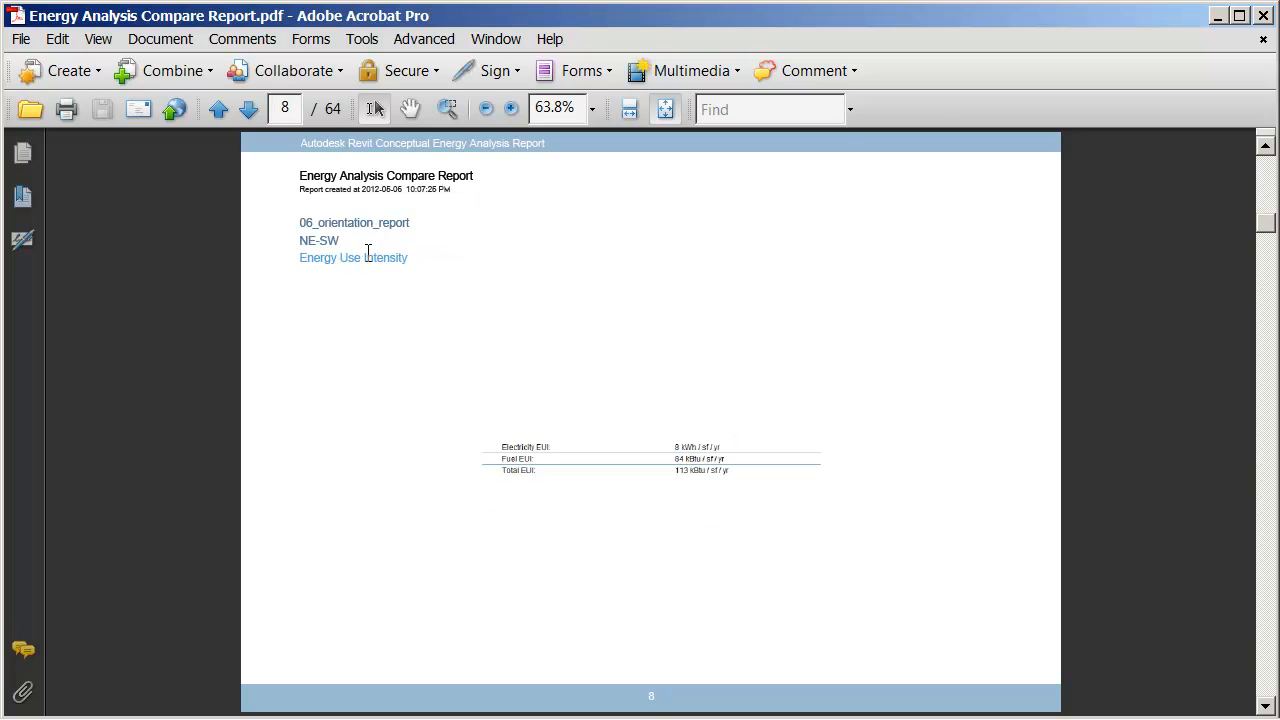
{"action": "key", "text": "Page_Down"}
{"action": "key", "text": "Page_Down"}
{"action": "key", "text": "Page_Down"}
{"action": "key", "text": "Page_Down"}
{"action": "key", "text": "Page_Down"}
{"action": "key", "text": "Page_Down"}
{"action": "key", "text": "Page_Down"}
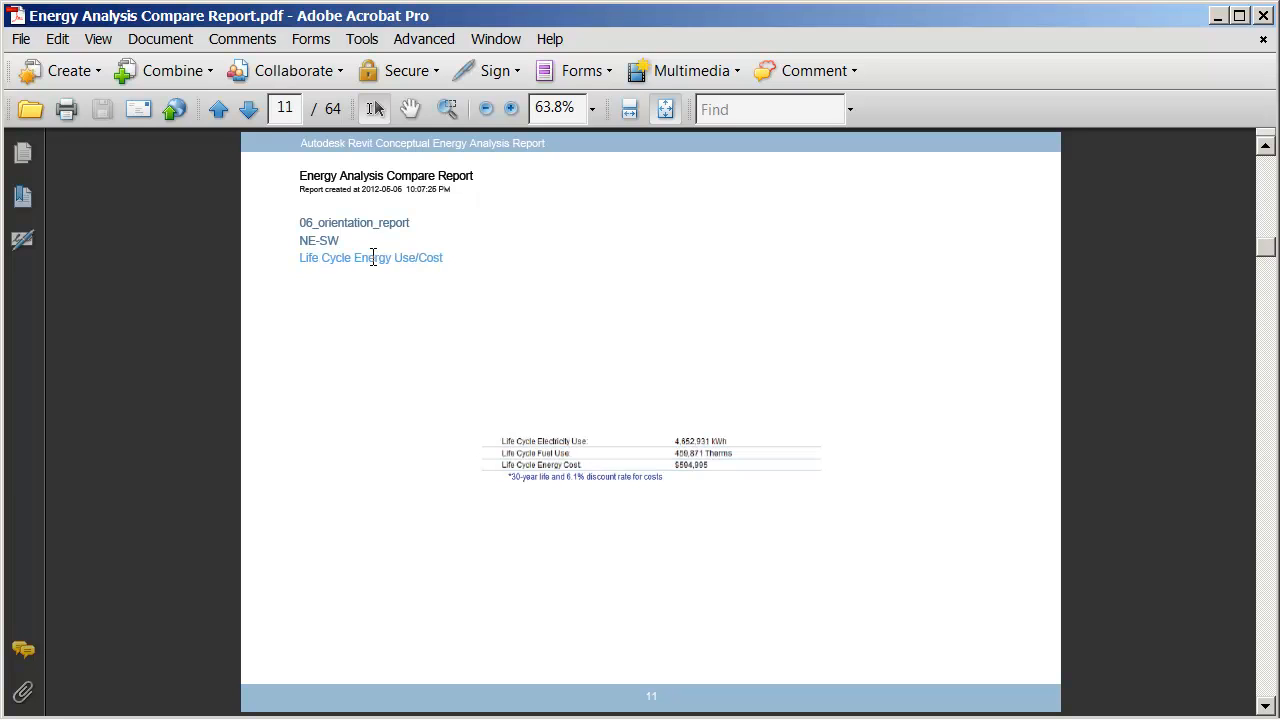
- Examine the Annual Carbon Emissions and Annual Energy Use/Cost charts for the orientations
{"action": "key", "text": "Page_Down"}
{"action": "key", "text": "Page_Down"}
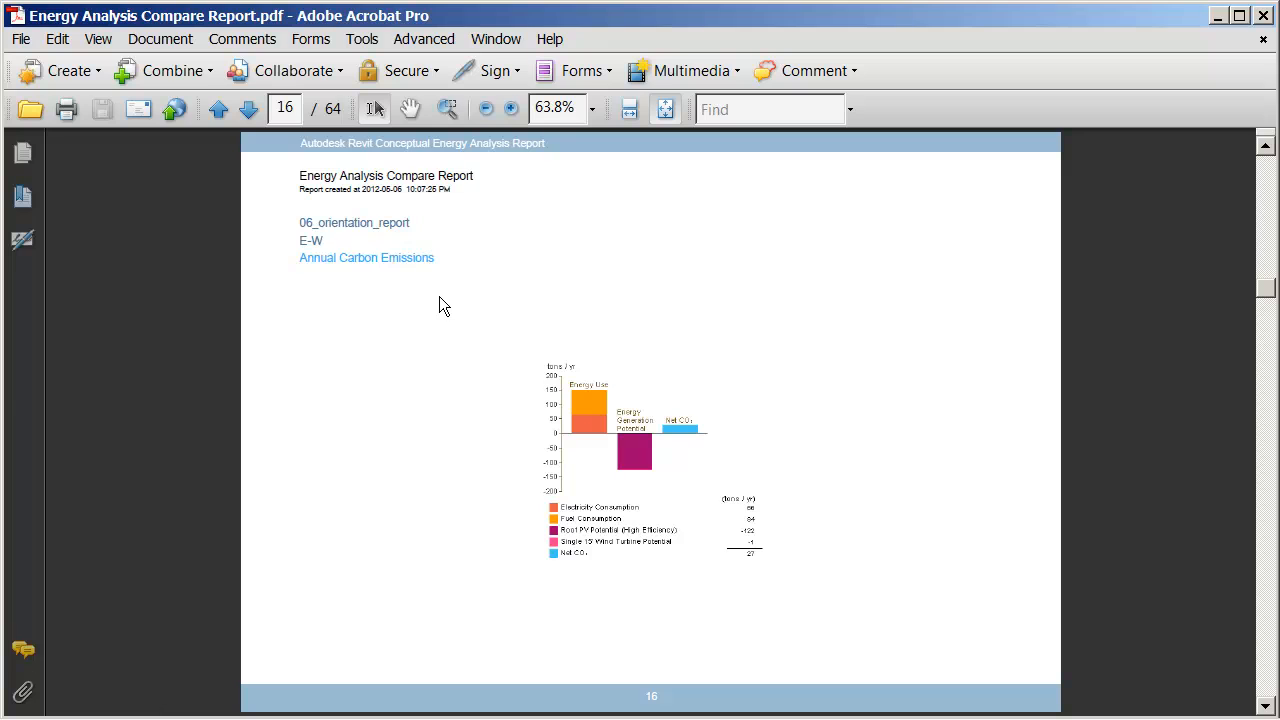
{"action": "key", "text": "Page_Down"}
{"action": "key", "text": "Page_Down"}
{"action": "key", "text": "Page_Down"}
{"action": "scroll", "coordinate": [435, 293], "scroll_direction": "down", "scroll_amount": 1}
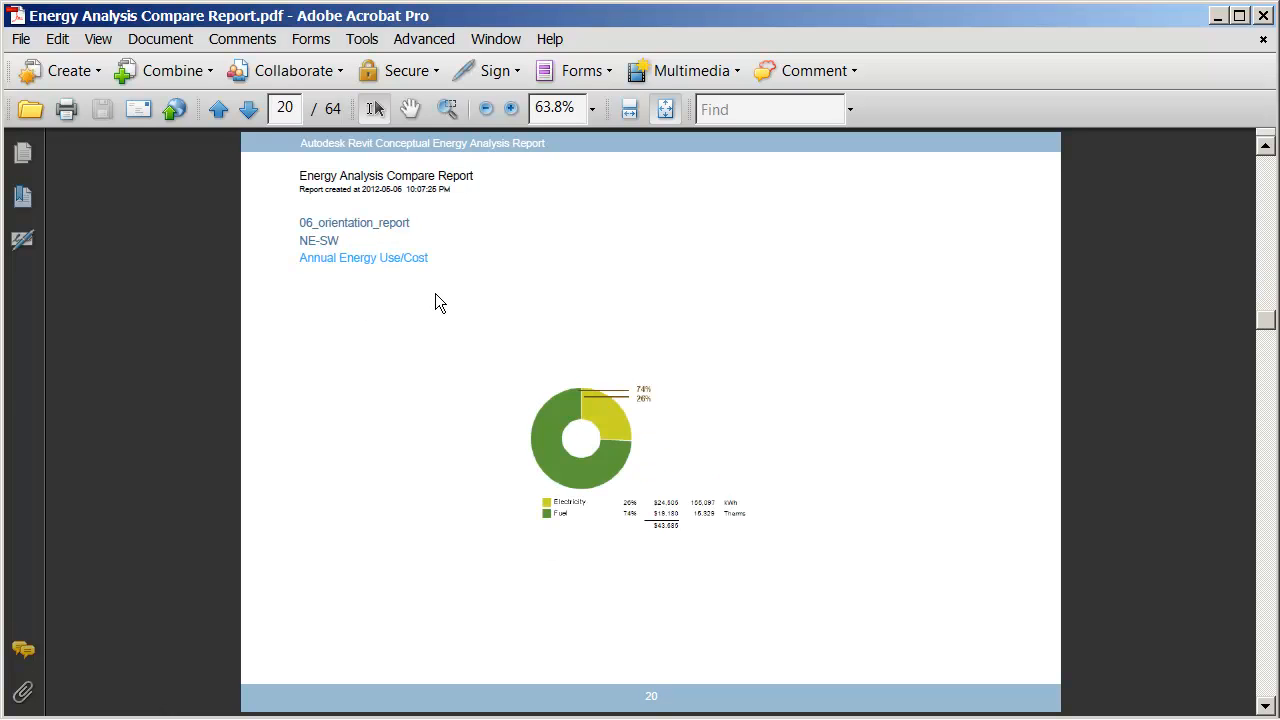
- Return to the Life Cycle Energy Use/Cost and Energy Use Intensity pages and compare their figures across the orientations
{"action": "scroll", "coordinate": [430, 296], "scroll_direction": "up", "scroll_amount": 8}
{"action": "scroll", "coordinate": [427, 294], "scroll_direction": "up", "scroll_amount": 1}
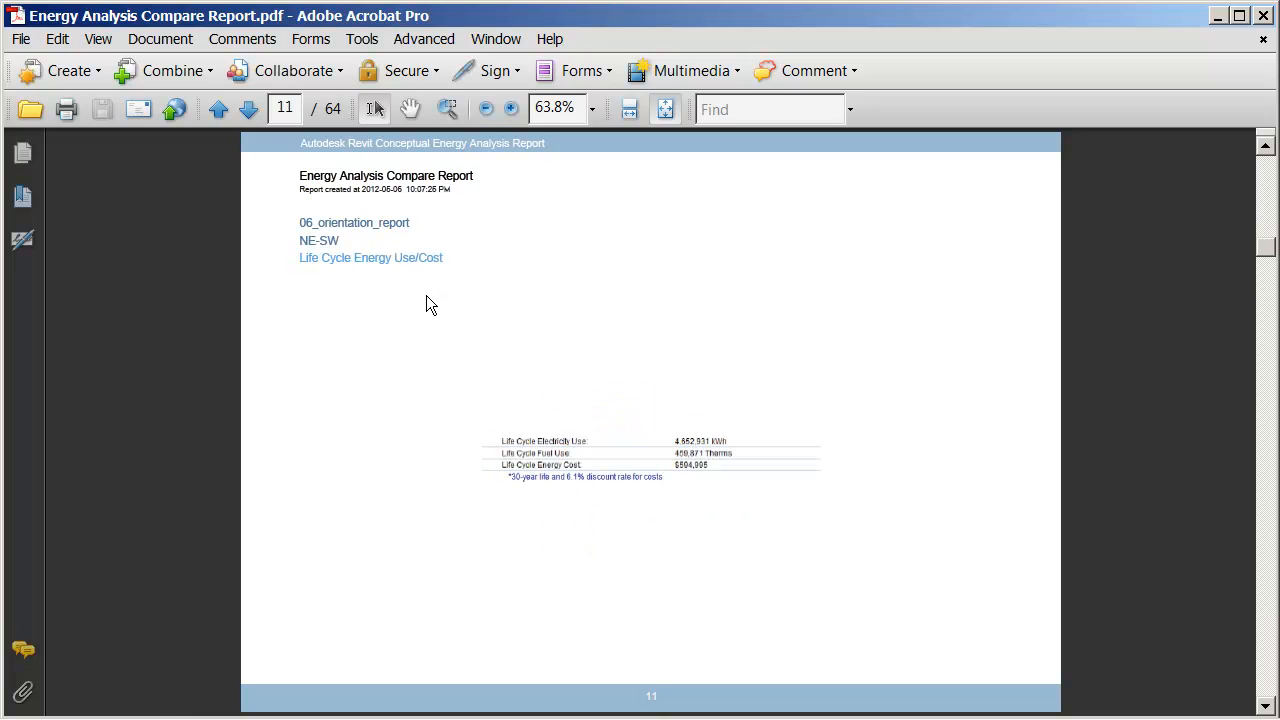
{"action": "scroll", "coordinate": [426, 305], "scroll_direction": "up", "scroll_amount": 1}
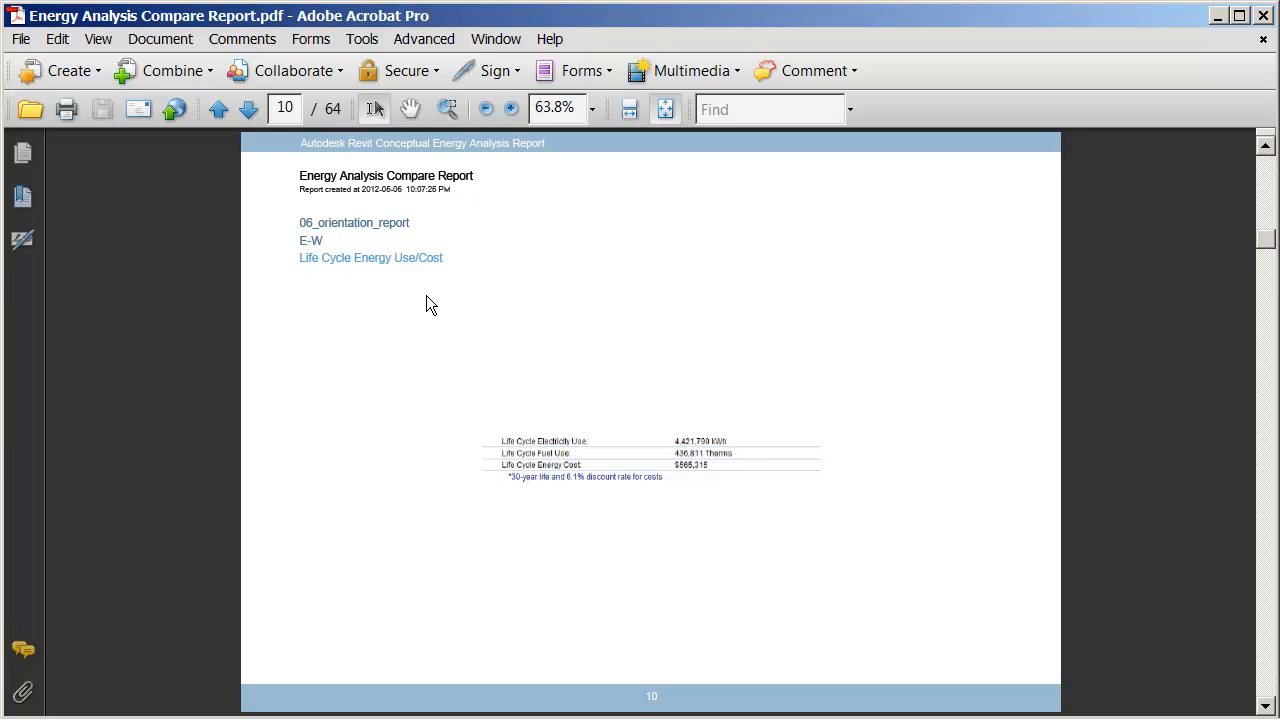
{"action": "scroll", "coordinate": [426, 305], "scroll_direction": "up", "scroll_amount": 1}
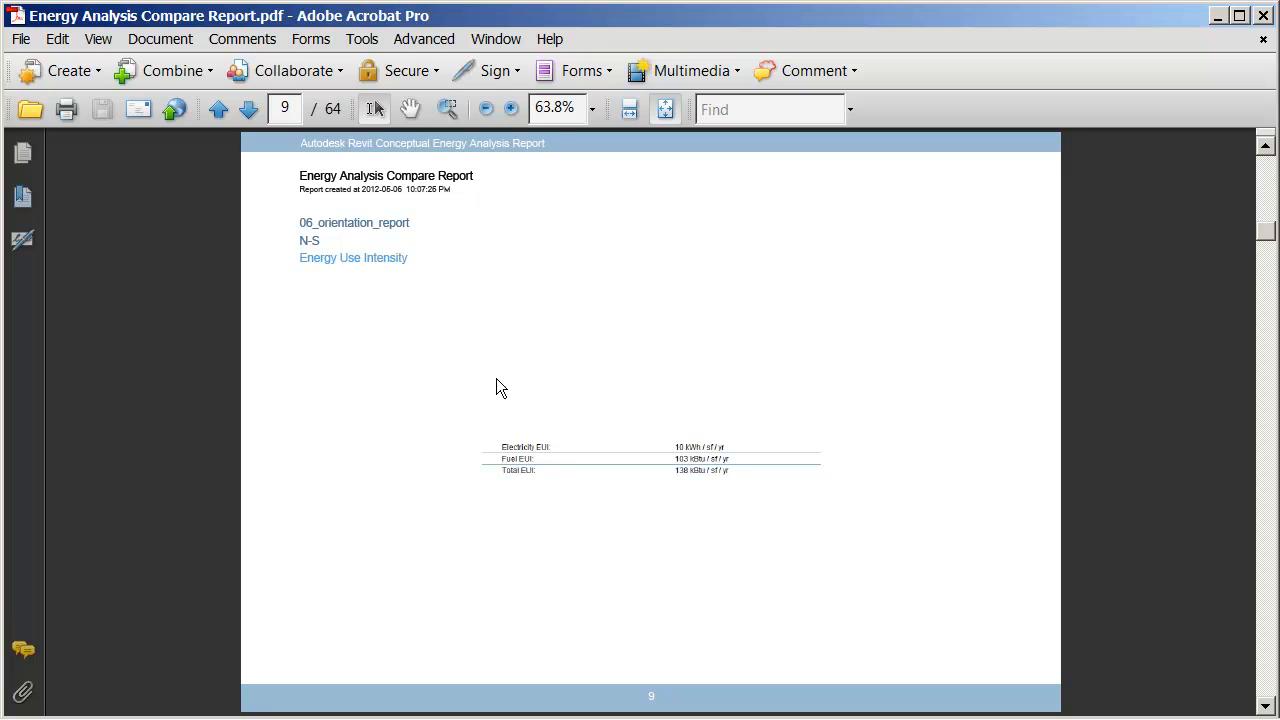
{"action": "scroll", "coordinate": [555, 388], "scroll_direction": "up", "scroll_amount": 1}
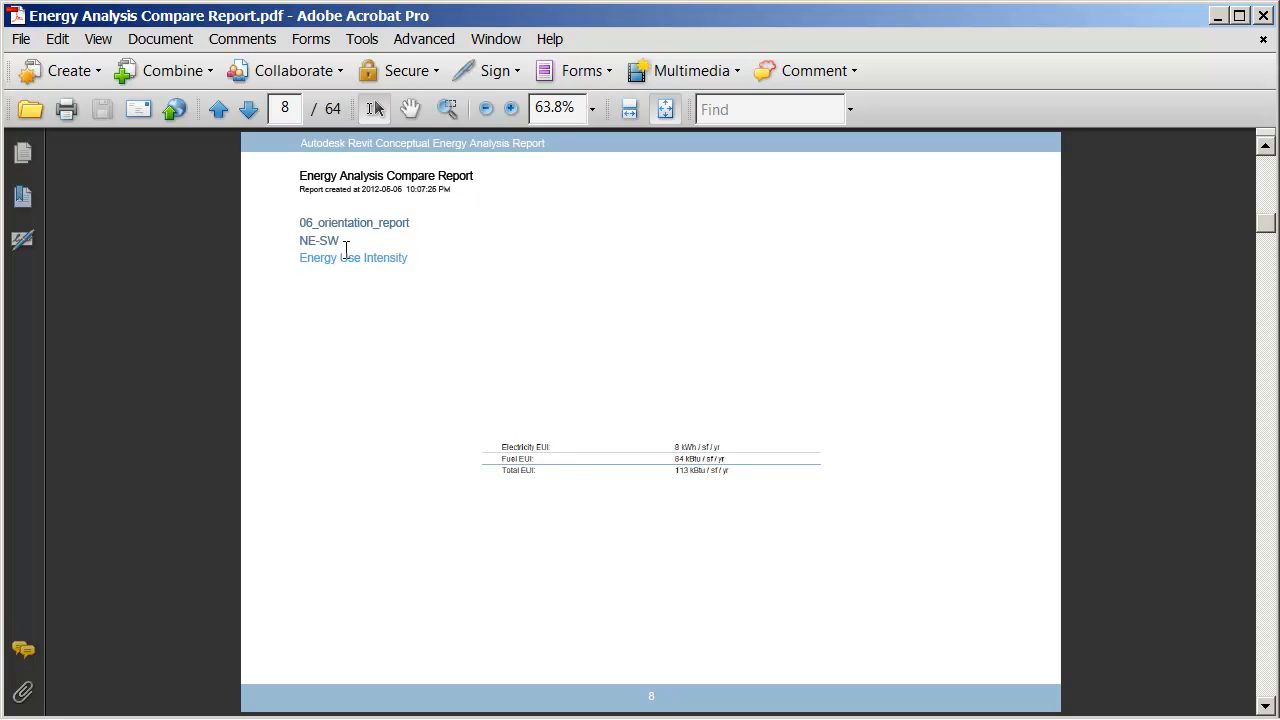
{"action": "scroll", "coordinate": [337, 245], "scroll_direction": "up", "scroll_amount": 2}
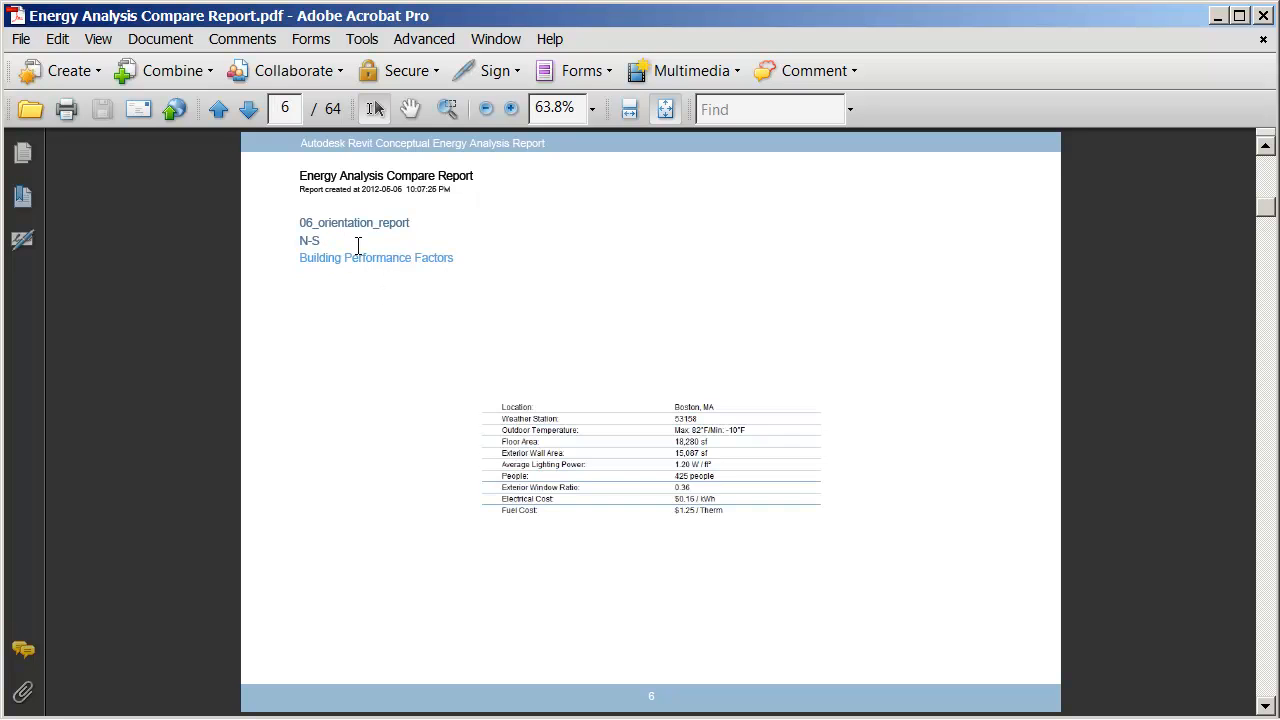
{"action": "scroll", "coordinate": [335, 244], "scroll_direction": "up", "scroll_amount": 1}
{"action": "scroll", "coordinate": [580, 351], "scroll_direction": "up", "scroll_amount": 1}
{"action": "scroll", "coordinate": [580, 351], "scroll_direction": "down", "scroll_amount": 2}
{"action": "scroll", "coordinate": [656, 453], "scroll_direction": "down", "scroll_amount": 1}
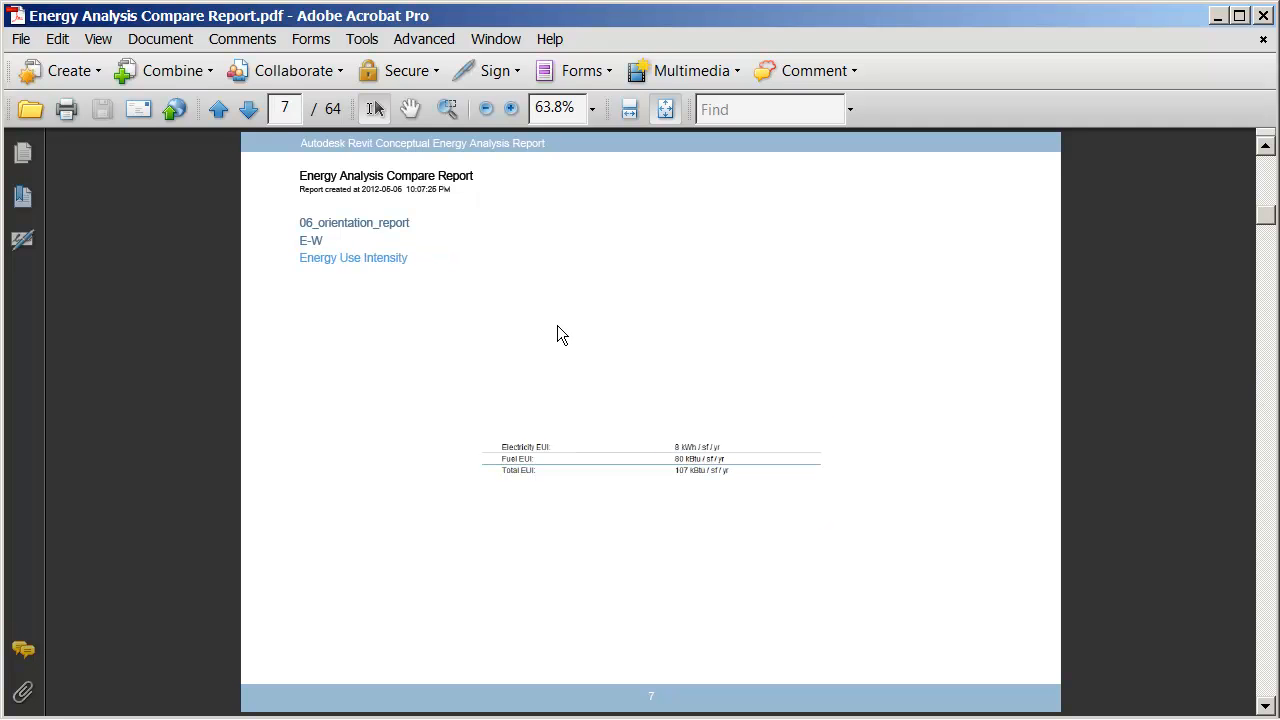
- Compare the Energy Use Intensity figures on the E-W, NE-SW and N-S report pages
{"action": "scroll", "coordinate": [557, 335], "scroll_direction": "down", "scroll_amount": 1}
{"action": "scroll", "coordinate": [557, 335], "scroll_direction": "up", "scroll_amount": 1}
{"action": "scroll", "coordinate": [626, 391], "scroll_direction": "down", "scroll_amount": 1}
{"action": "scroll", "coordinate": [583, 349], "scroll_direction": "down", "scroll_amount": 1}
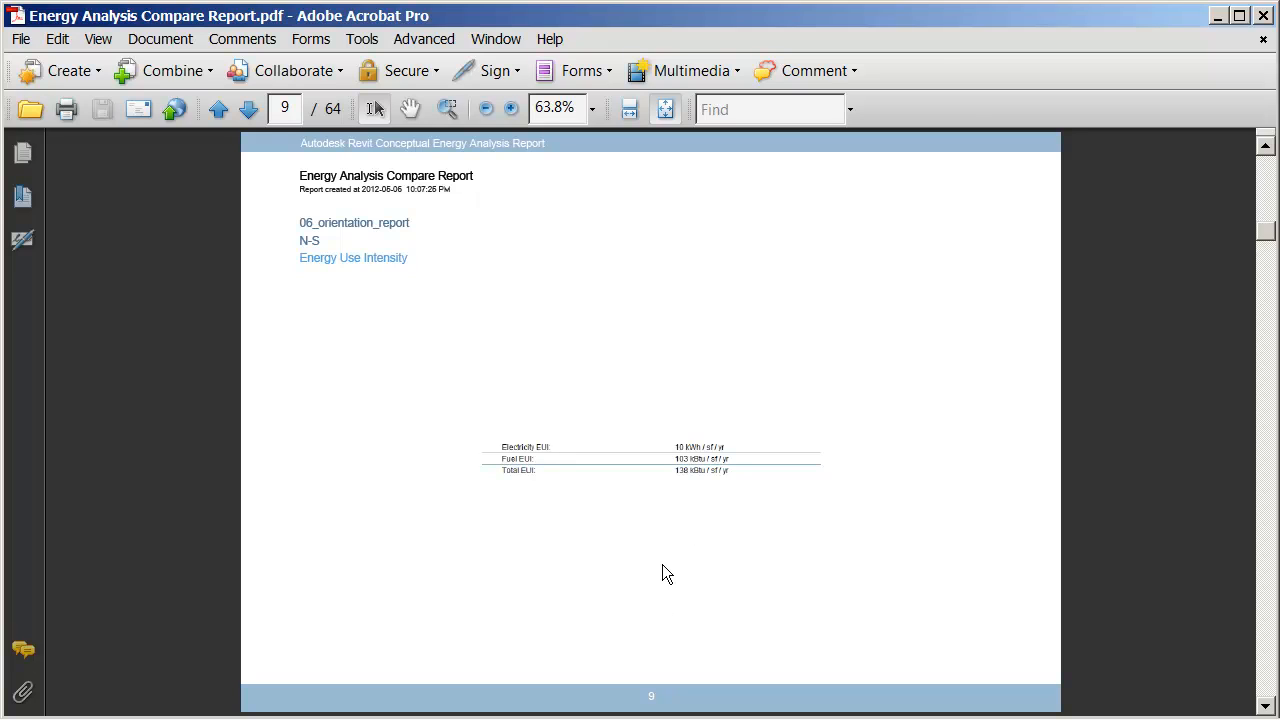
- Skim the Renewable Energy Potential, Annual Energy Use/Cost and Energy Use: Fuel pages through to the Monthly Heating Load charts
{"action": "scroll", "coordinate": [662, 560], "scroll_direction": "down", "scroll_amount": 4}
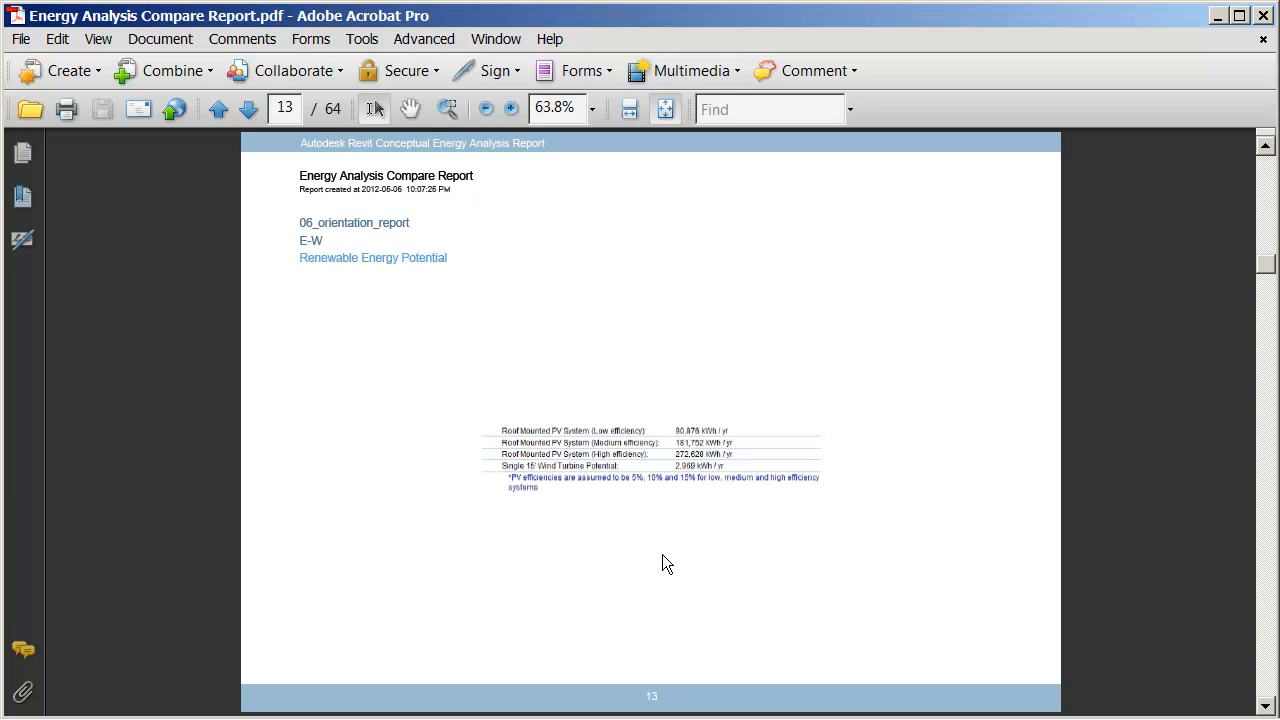
{"action": "scroll", "coordinate": [662, 556], "scroll_direction": "down", "scroll_amount": 6}
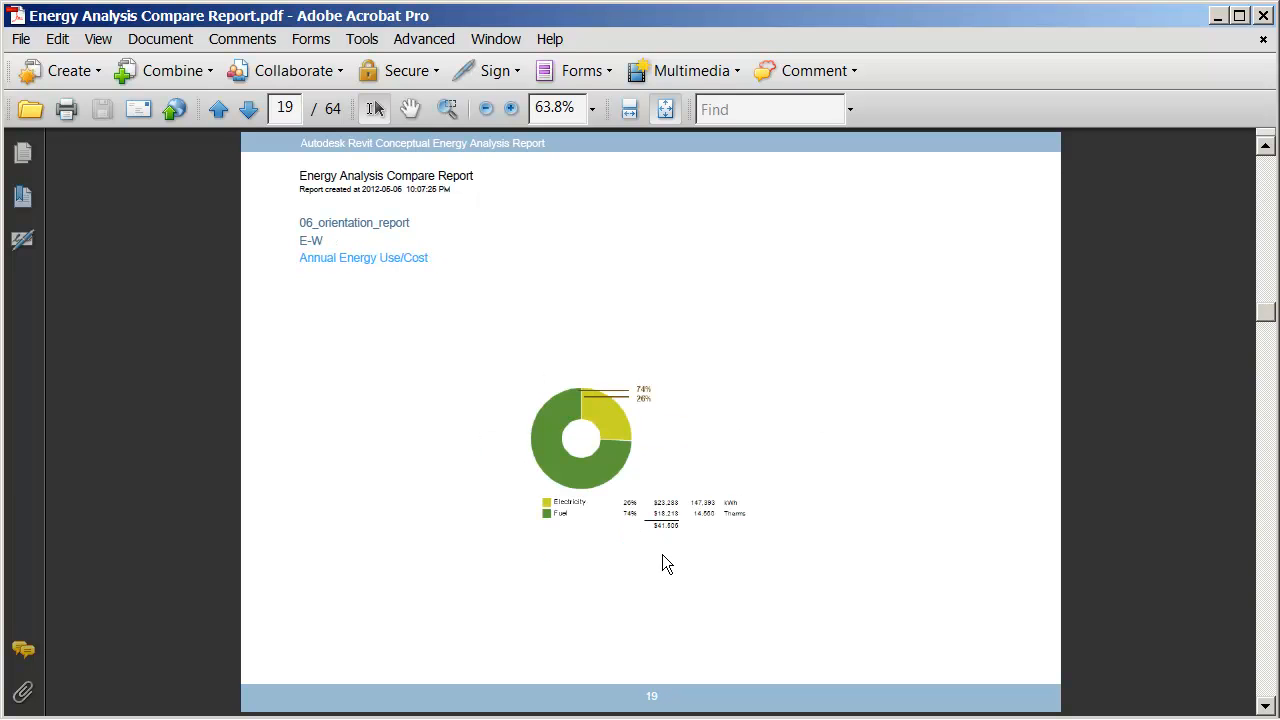
{"action": "scroll", "coordinate": [662, 556], "scroll_direction": "up", "scroll_amount": 1}
{"action": "scroll", "coordinate": [662, 556], "scroll_direction": "down", "scroll_amount": 4}
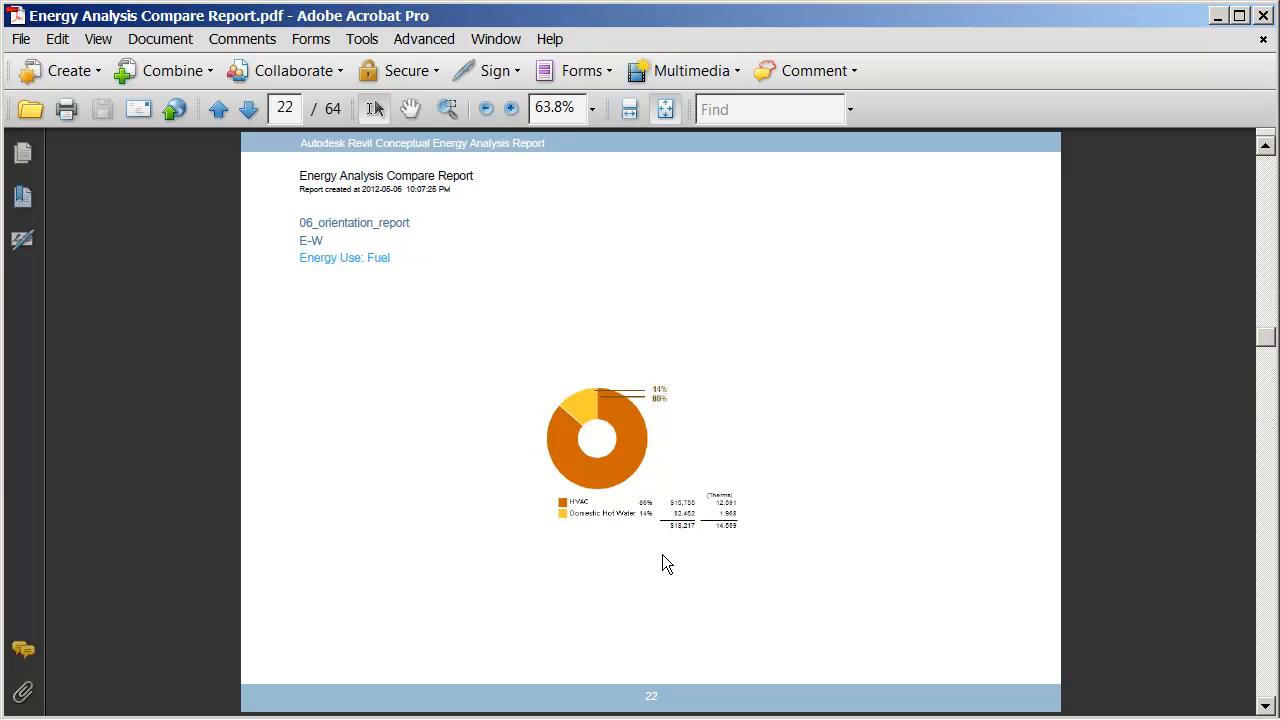
{"action": "scroll", "coordinate": [662, 556], "scroll_direction": "down", "scroll_amount": 6}
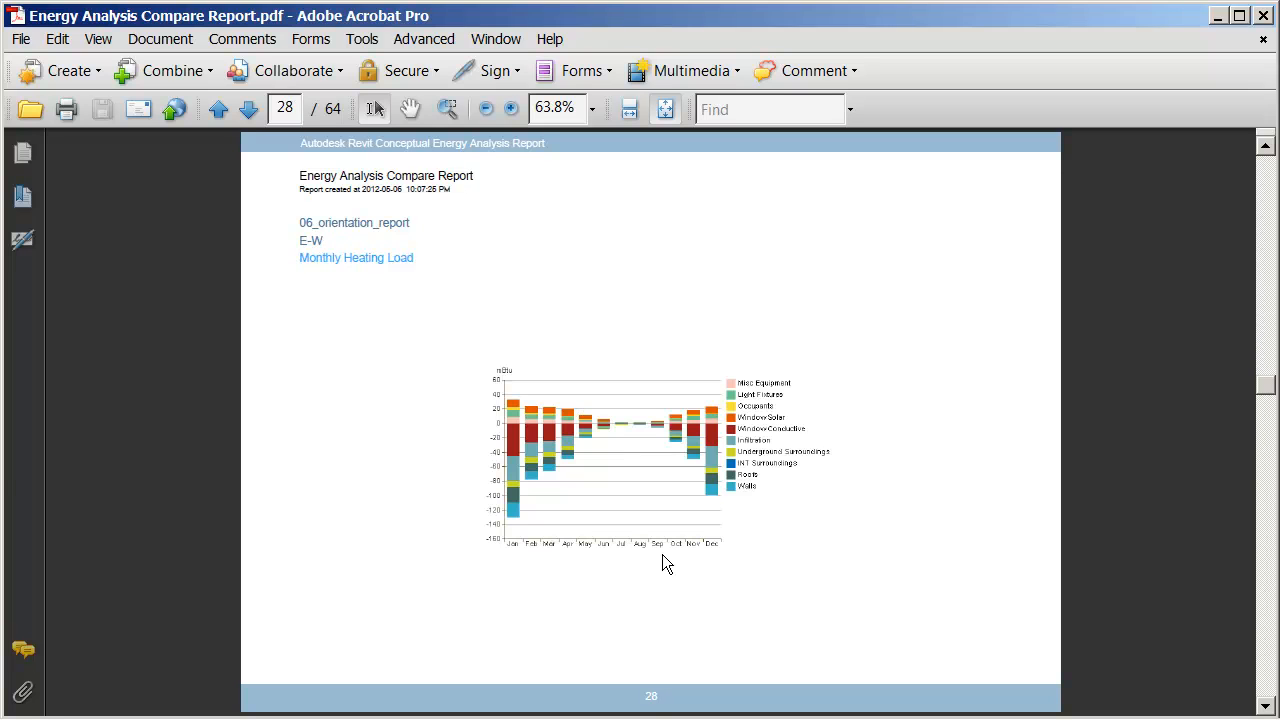
- Compare the Monthly Heating Load charts of the E-W, NE-SW and N-S orientations
{"action": "scroll", "coordinate": [662, 556], "scroll_direction": "down", "scroll_amount": 1}
{"action": "scroll", "coordinate": [662, 556], "scroll_direction": "up", "scroll_amount": 2}
{"action": "scroll", "coordinate": [662, 556], "scroll_direction": "down", "scroll_amount": 1}
{"action": "scroll", "coordinate": [425, 441], "scroll_direction": "down", "scroll_amount": 1}
{"action": "scroll", "coordinate": [425, 441], "scroll_direction": "down", "scroll_amount": 1}
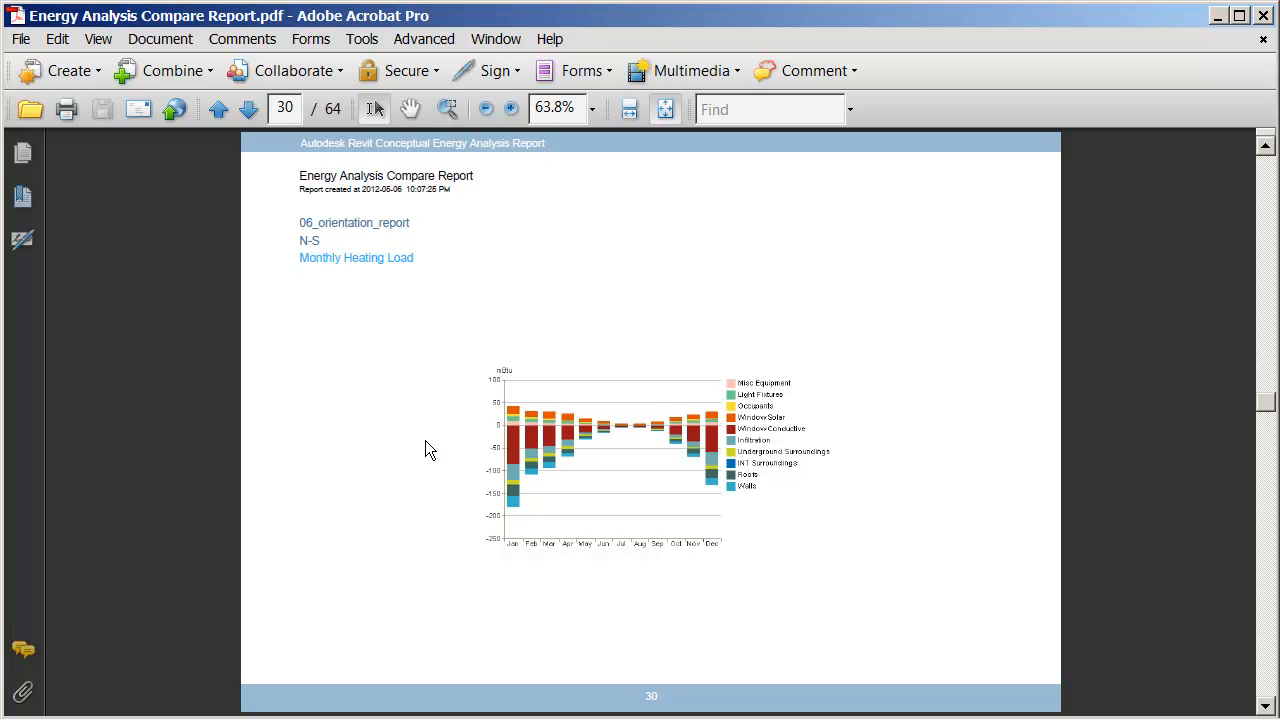
{"action": "scroll", "coordinate": [425, 449], "scroll_direction": "up", "scroll_amount": 1}
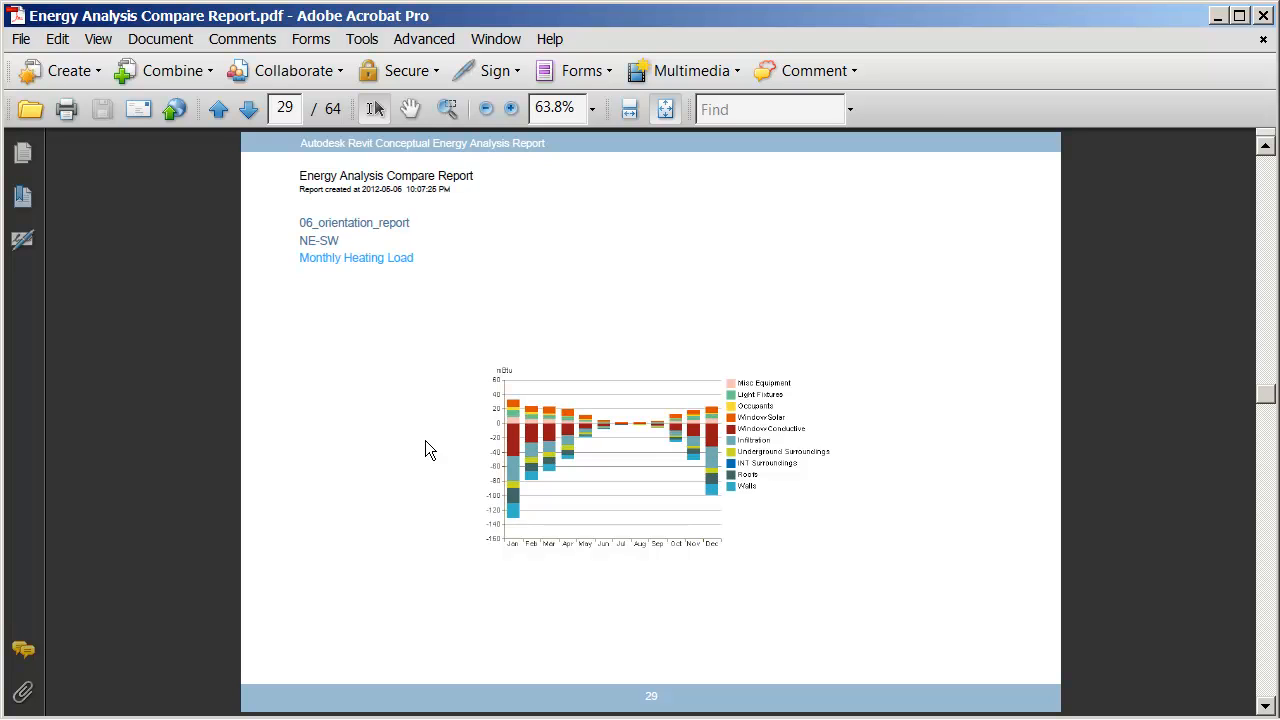
{"action": "scroll", "coordinate": [425, 449], "scroll_direction": "down", "scroll_amount": 1}
{"action": "scroll", "coordinate": [425, 449], "scroll_direction": "up", "scroll_amount": 1}
{"action": "scroll", "coordinate": [425, 449], "scroll_direction": "down", "scroll_amount": 1}
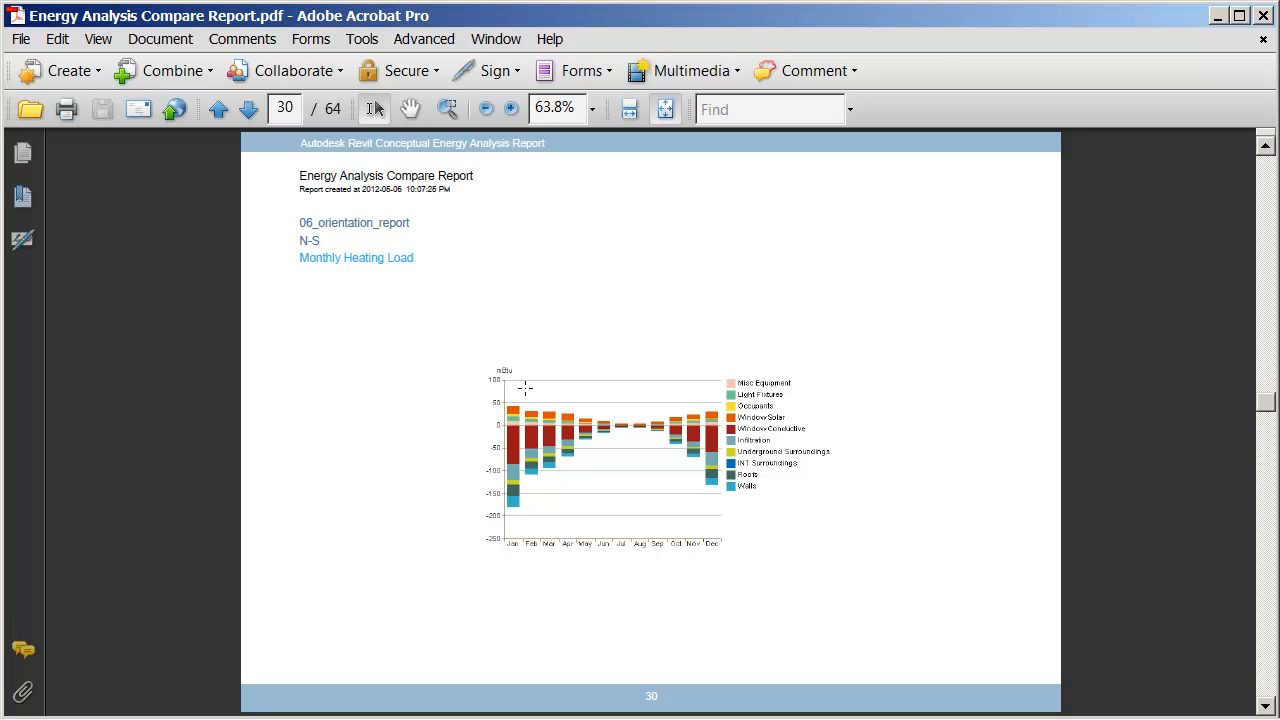
- Compare the Monthly Cooling Load charts of the E-W and NE-SW orientations and continue to the following page
{"action": "scroll", "coordinate": [468, 426], "scroll_direction": "down", "scroll_amount": 1}
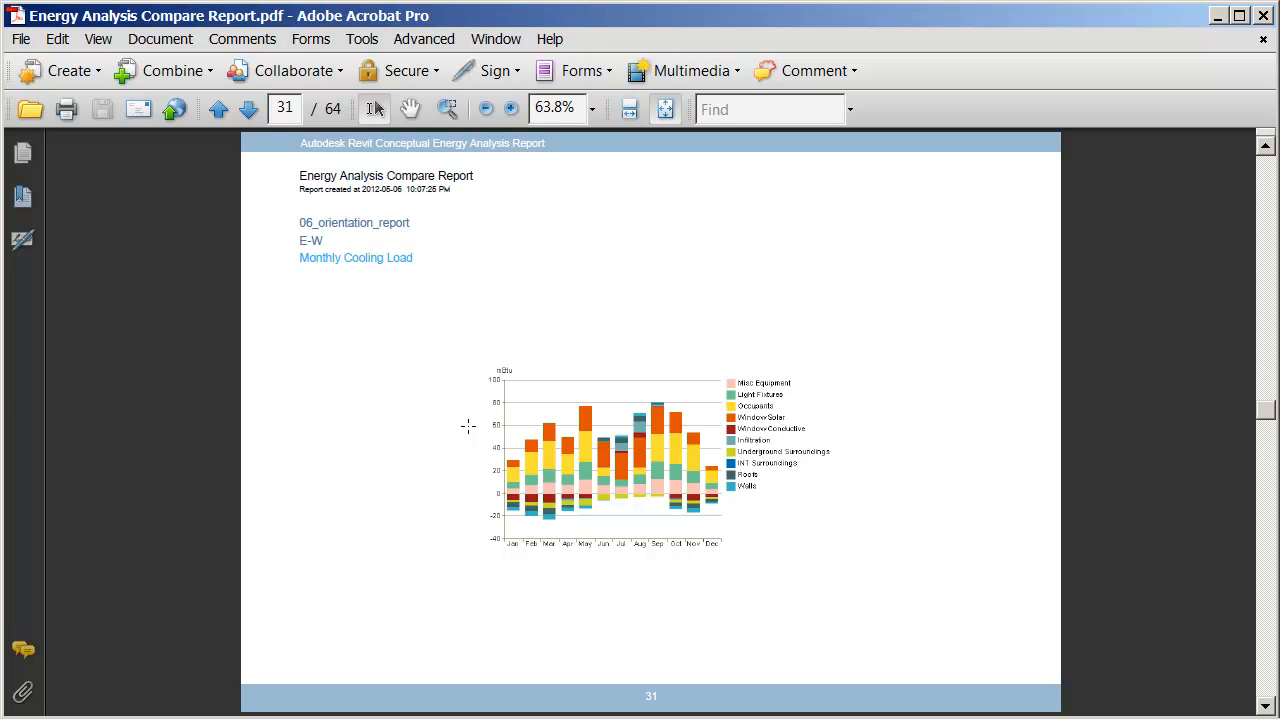
{"action": "scroll", "coordinate": [468, 426], "scroll_direction": "down", "scroll_amount": 1}
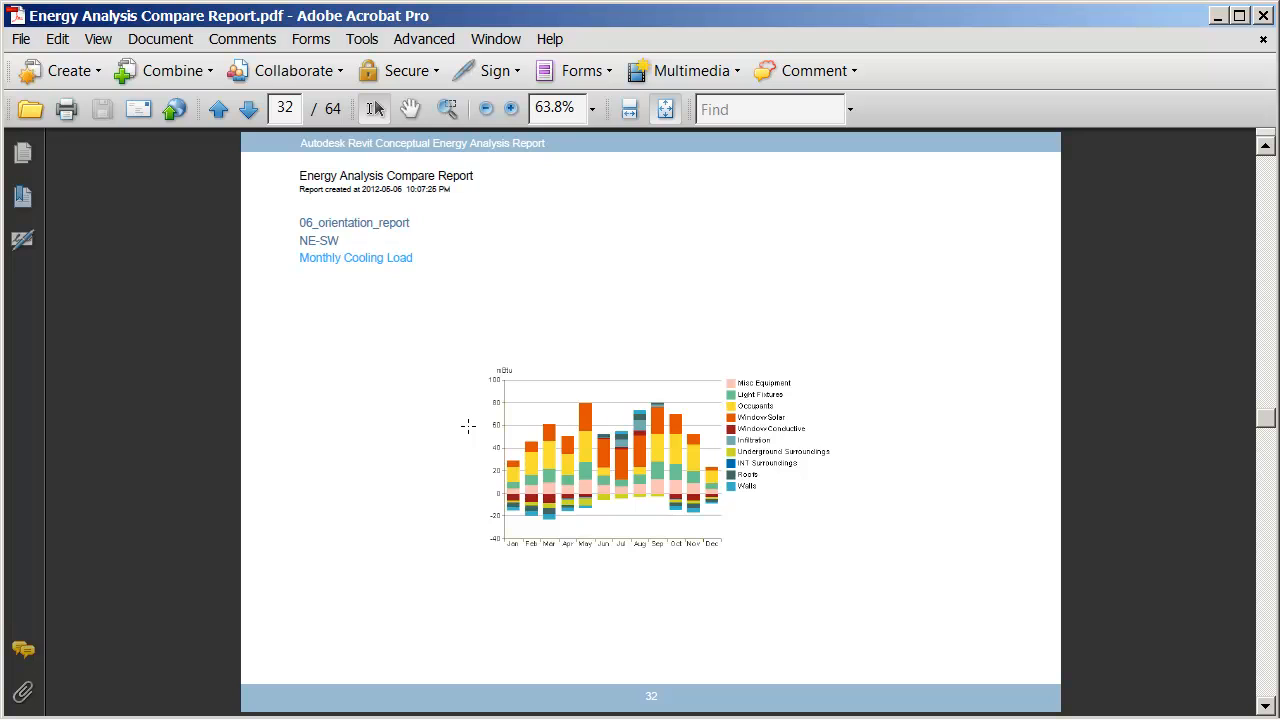
{"action": "scroll", "coordinate": [468, 426], "scroll_direction": "up", "scroll_amount": 2}
{"action": "scroll", "coordinate": [468, 426], "scroll_direction": "down", "scroll_amount": 1}
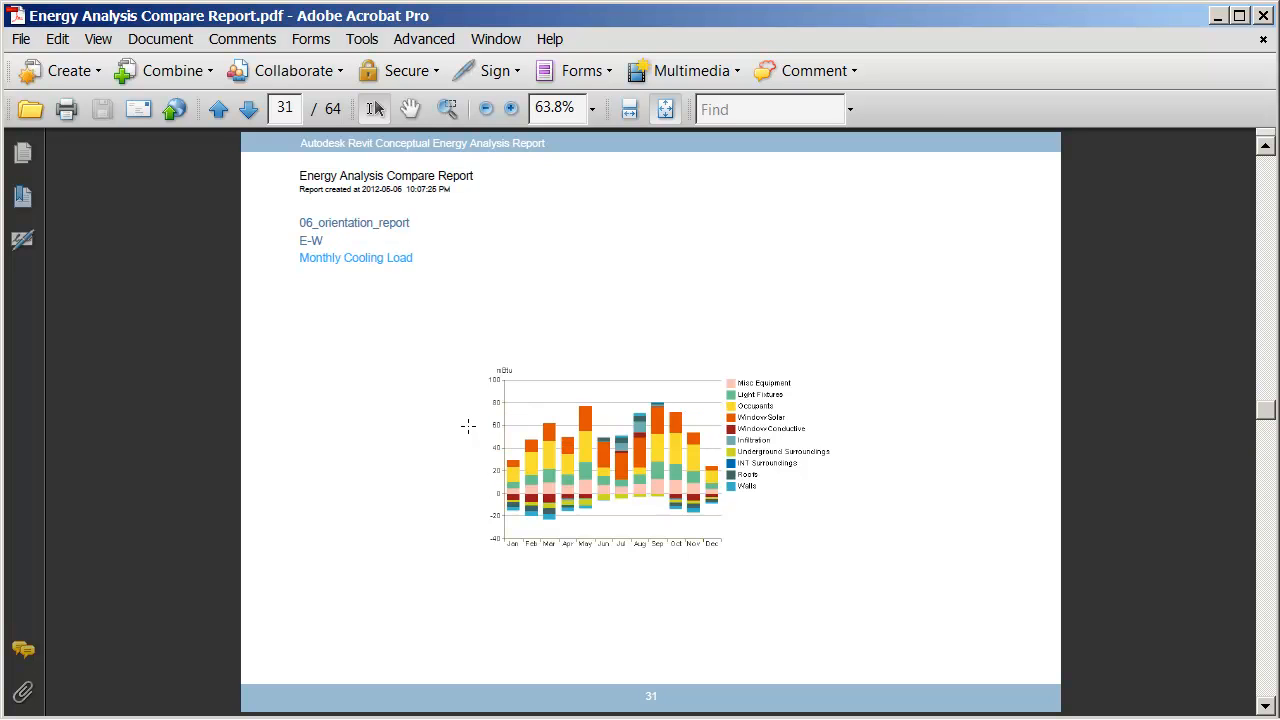
{"action": "scroll", "coordinate": [468, 426], "scroll_direction": "down", "scroll_amount": 1}
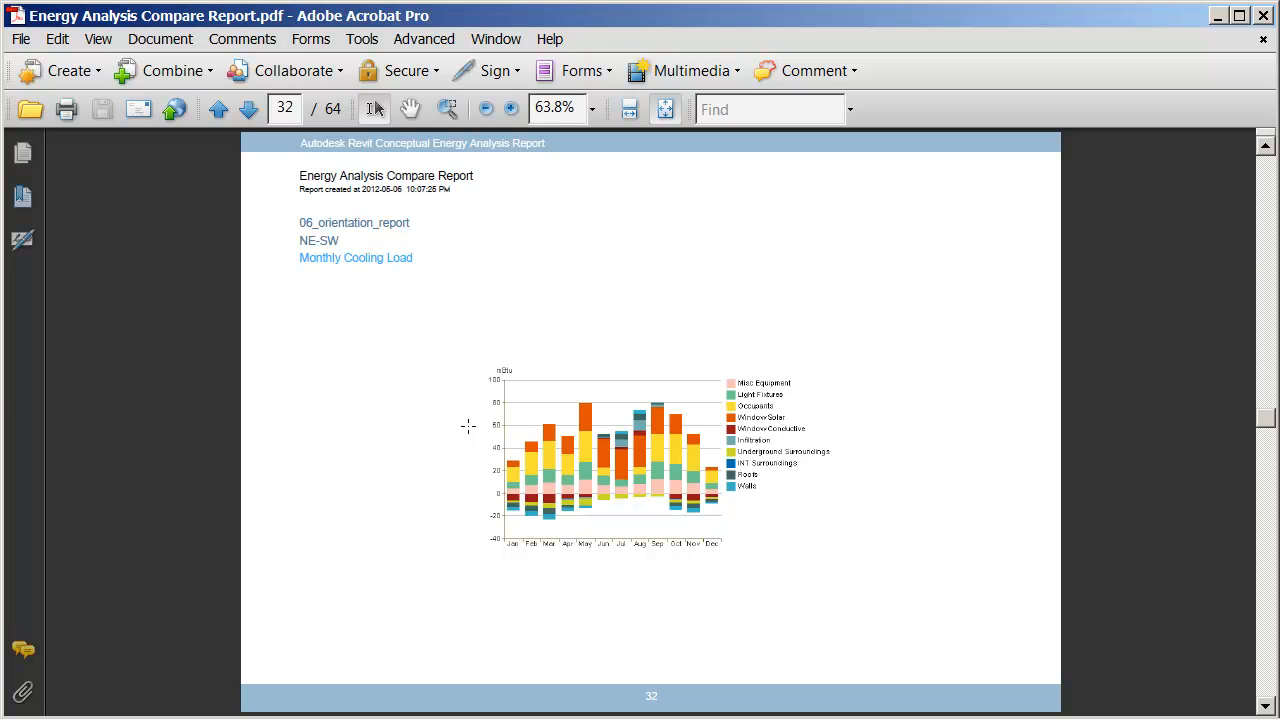
{"action": "scroll", "coordinate": [468, 426], "scroll_direction": "down", "scroll_amount": 1}
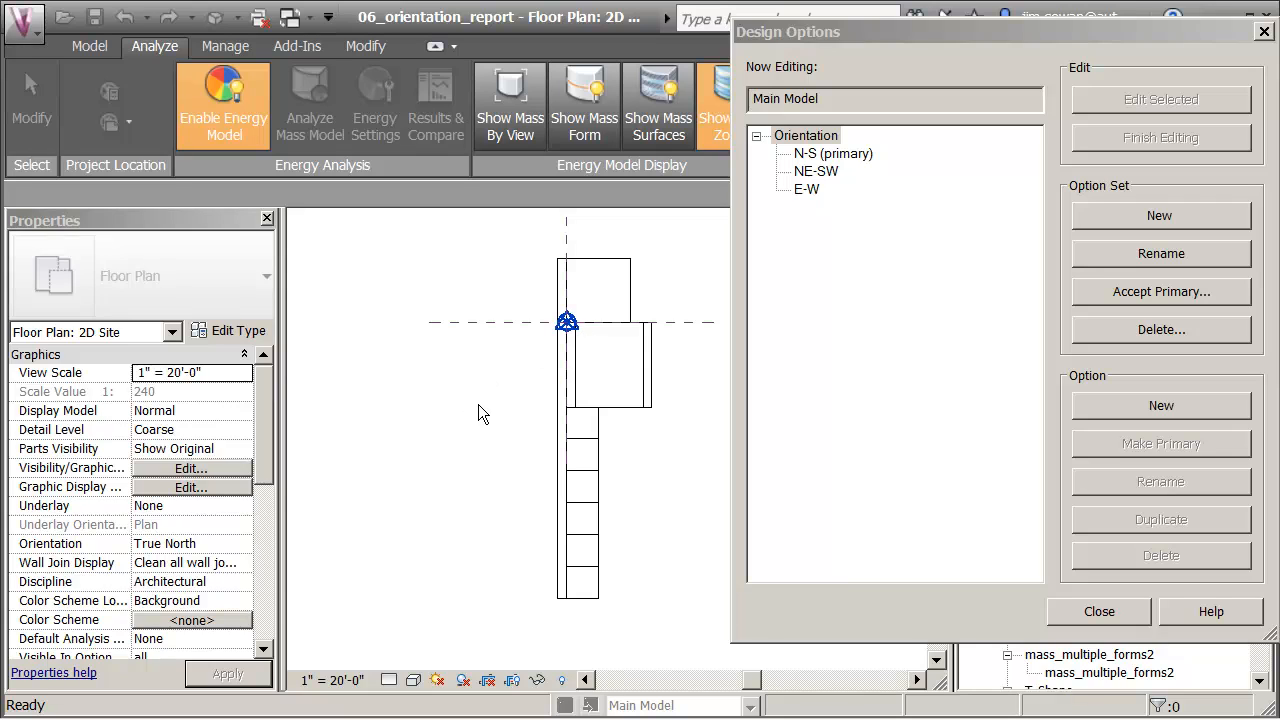
- In Revit, close the Design Options dialog and display the NE-SW, E-W and N-S (primary) options in turn in the site plan
{"action": "left_click", "coordinate": [815, 171]}
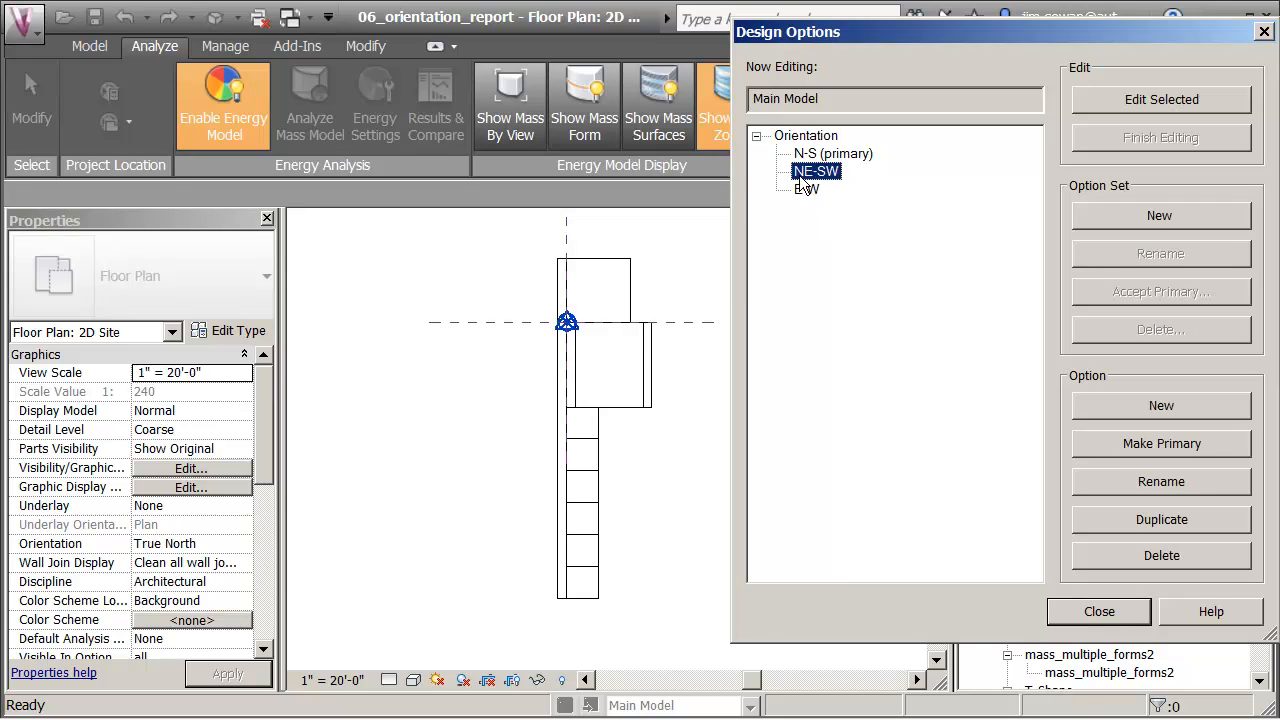
{"action": "left_click", "coordinate": [1097, 610]}
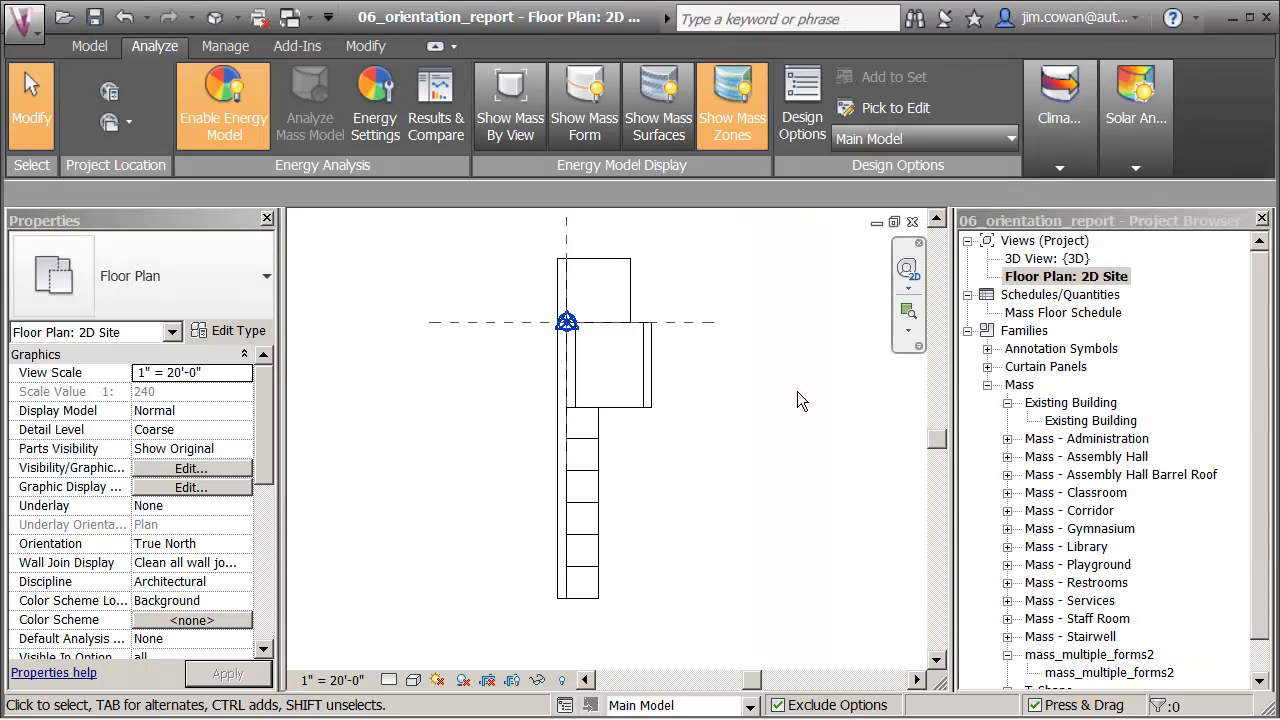
{"action": "left_click", "coordinate": [864, 146]}
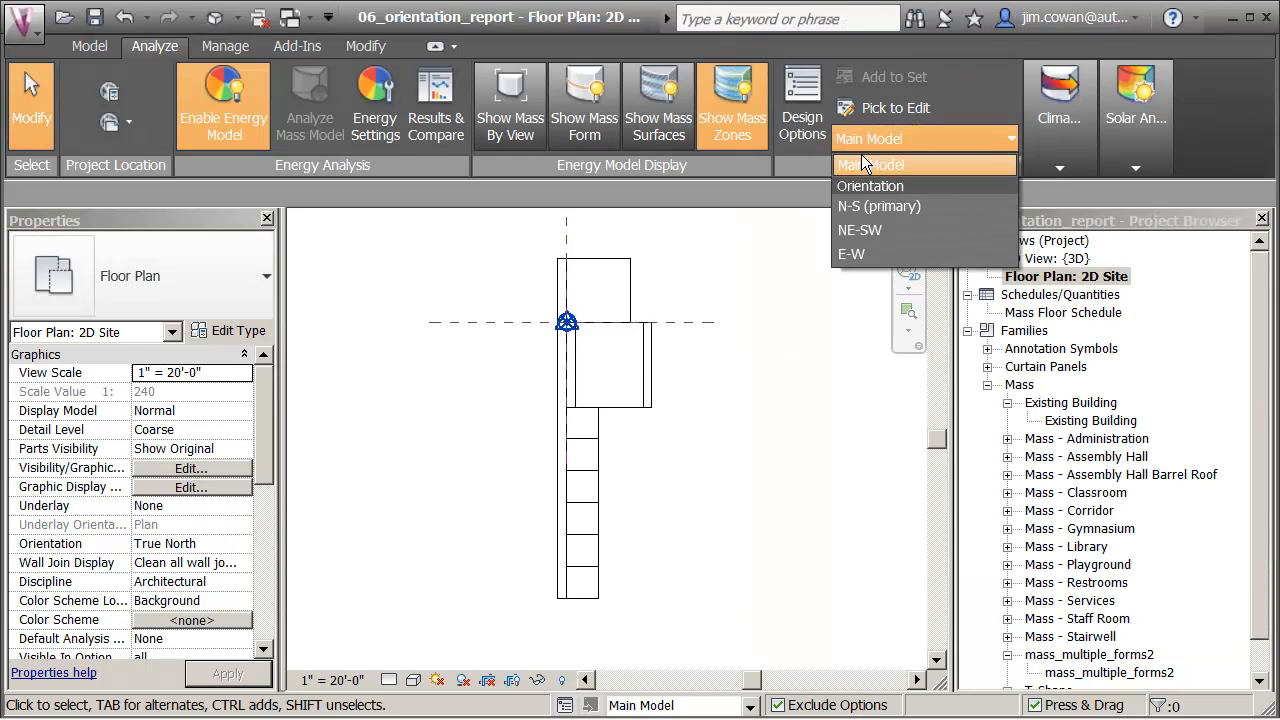
{"action": "left_click", "coordinate": [855, 231]}
{"action": "left_click", "coordinate": [880, 139]}
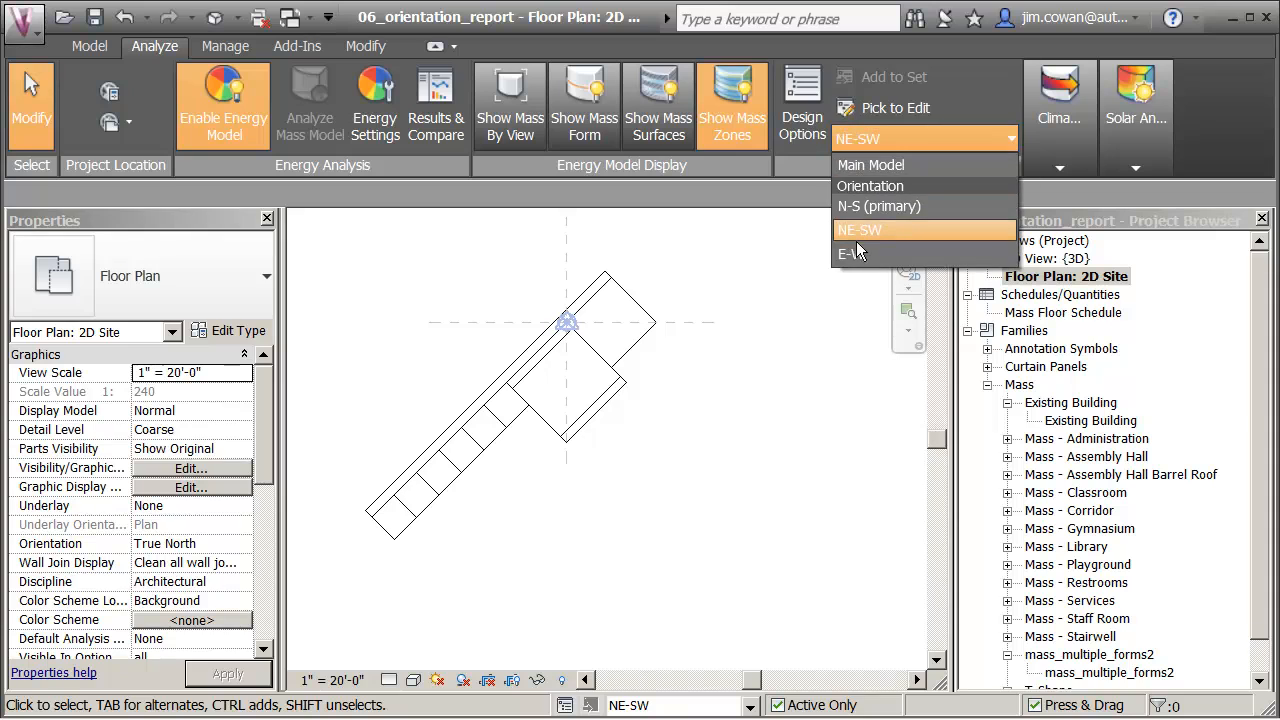
{"action": "left_click", "coordinate": [851, 255]}
{"action": "left_click", "coordinate": [866, 140]}
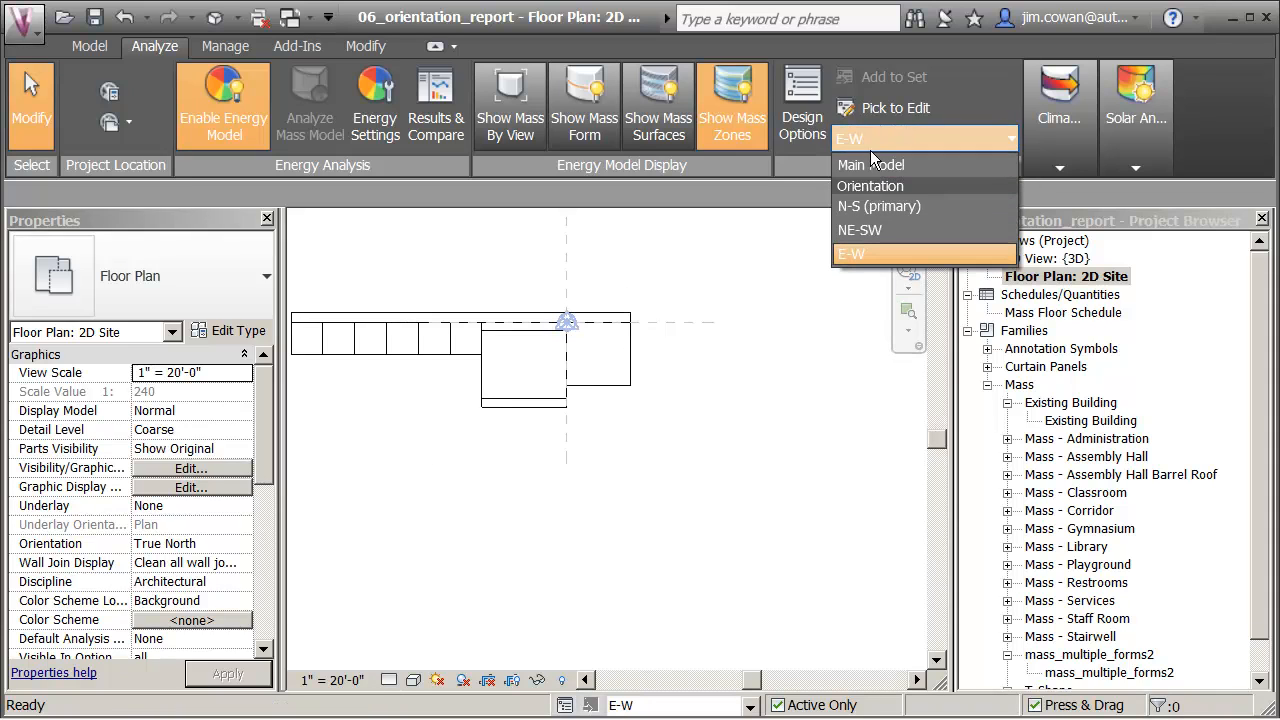
{"action": "left_click", "coordinate": [858, 206]}
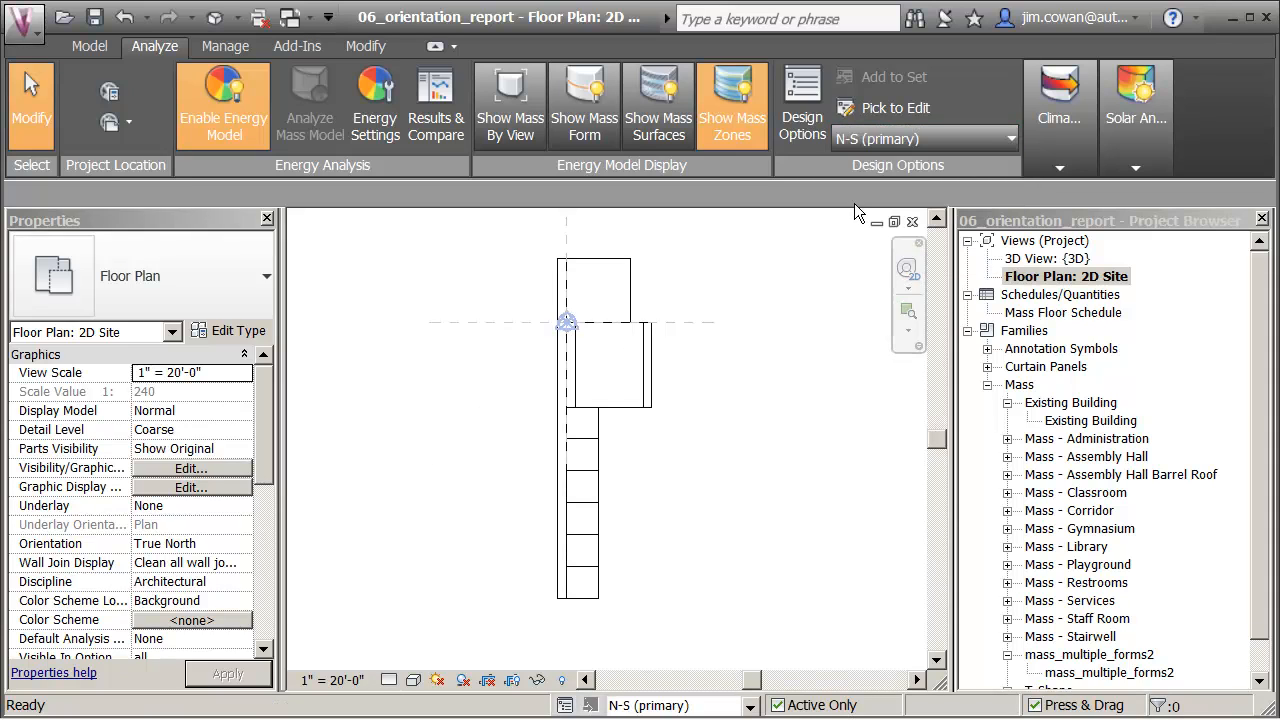
{"action": "left_click", "coordinate": [804, 115]}
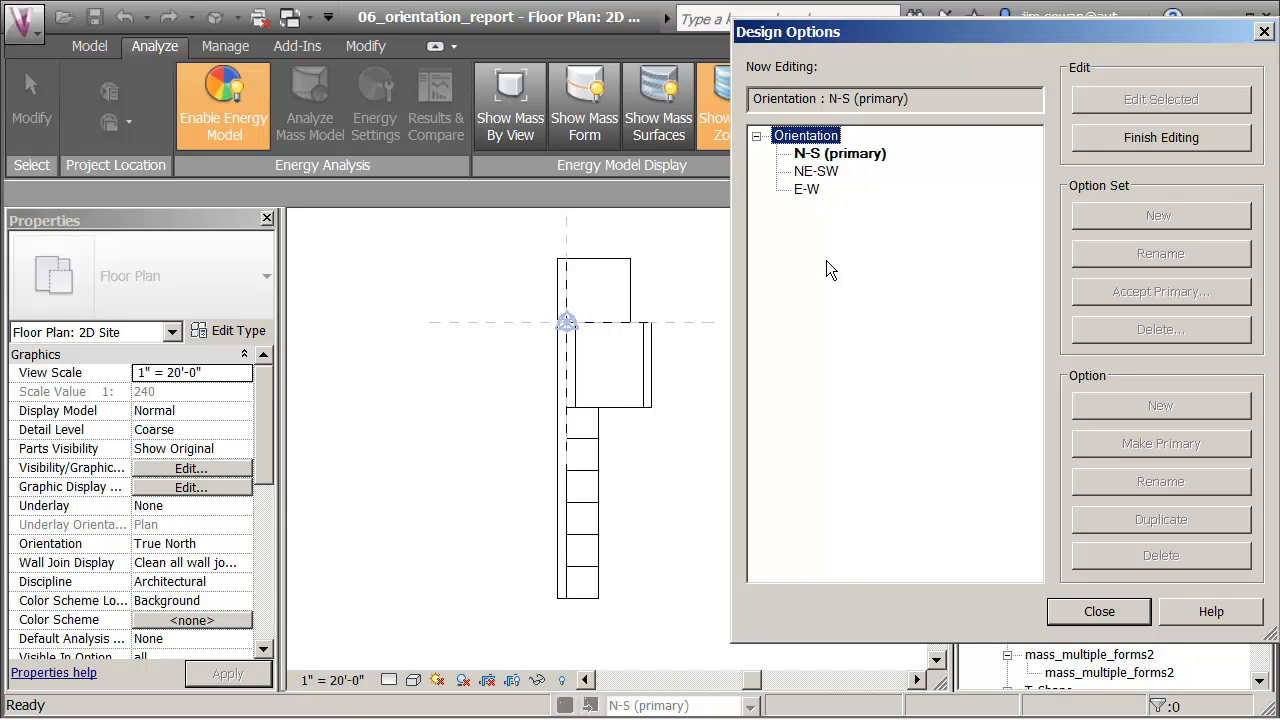
{"action": "left_click", "coordinate": [806, 190]}
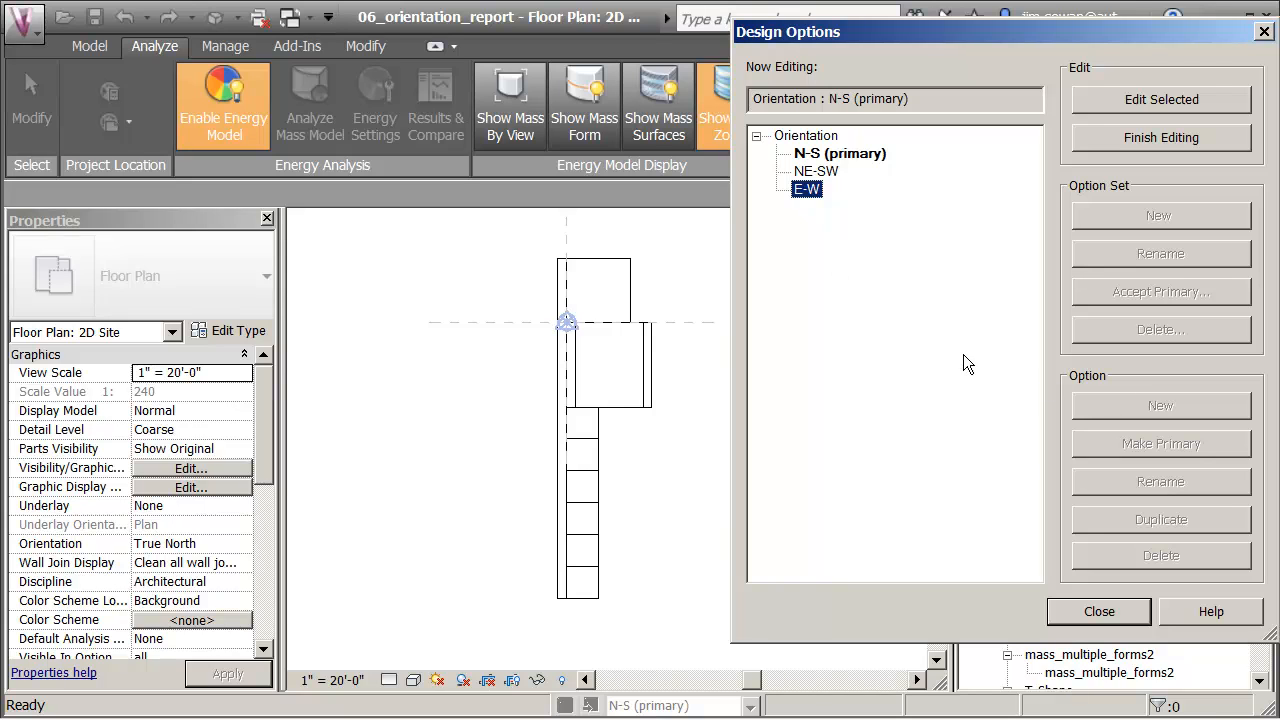
{"action": "left_click", "coordinate": [1099, 611]}
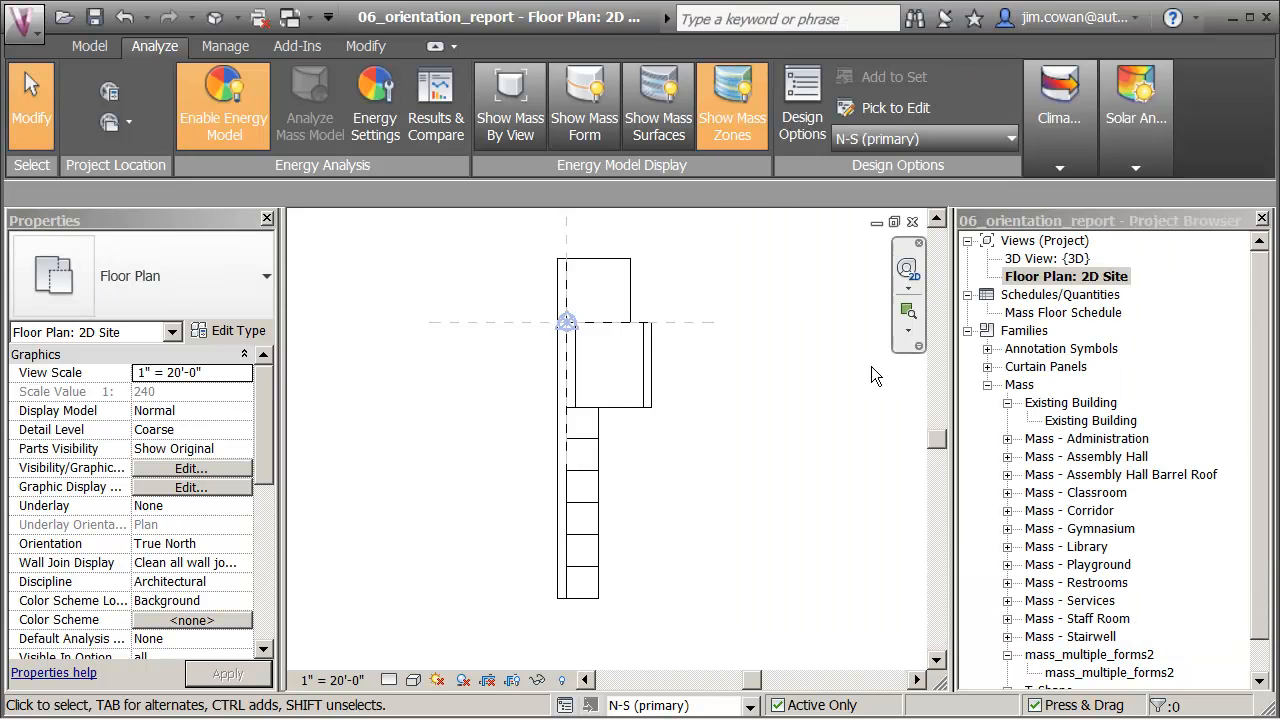
- Finish editing the N-S option and make E-W the primary option of the Orientation option set
{"action": "left_click", "coordinate": [795, 120]}
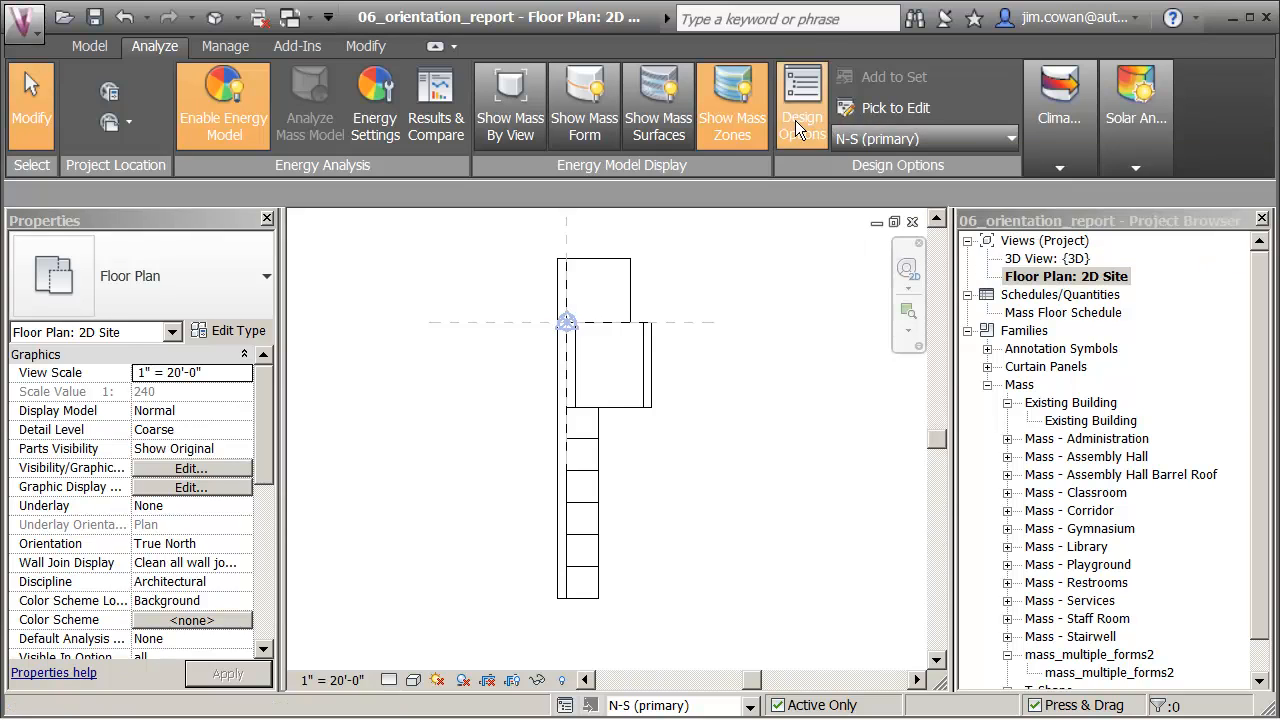
{"action": "left_click", "coordinate": [806, 190]}
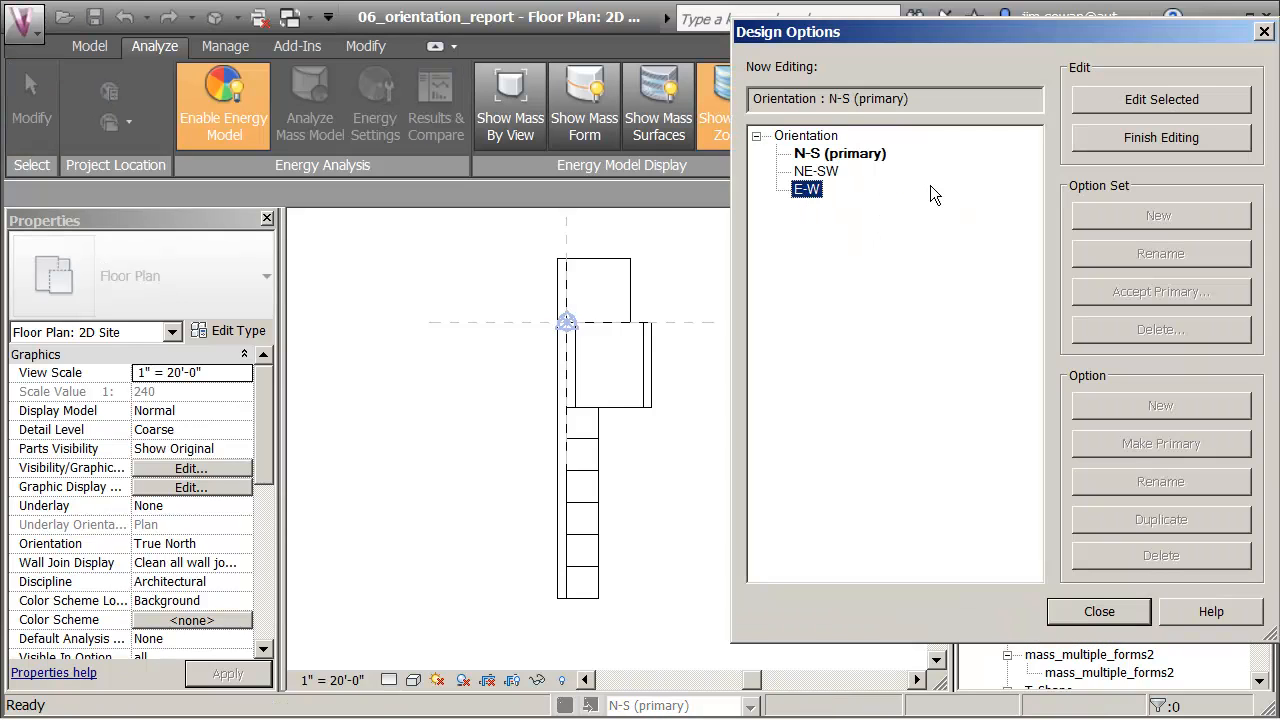
{"action": "left_click", "coordinate": [1153, 143]}
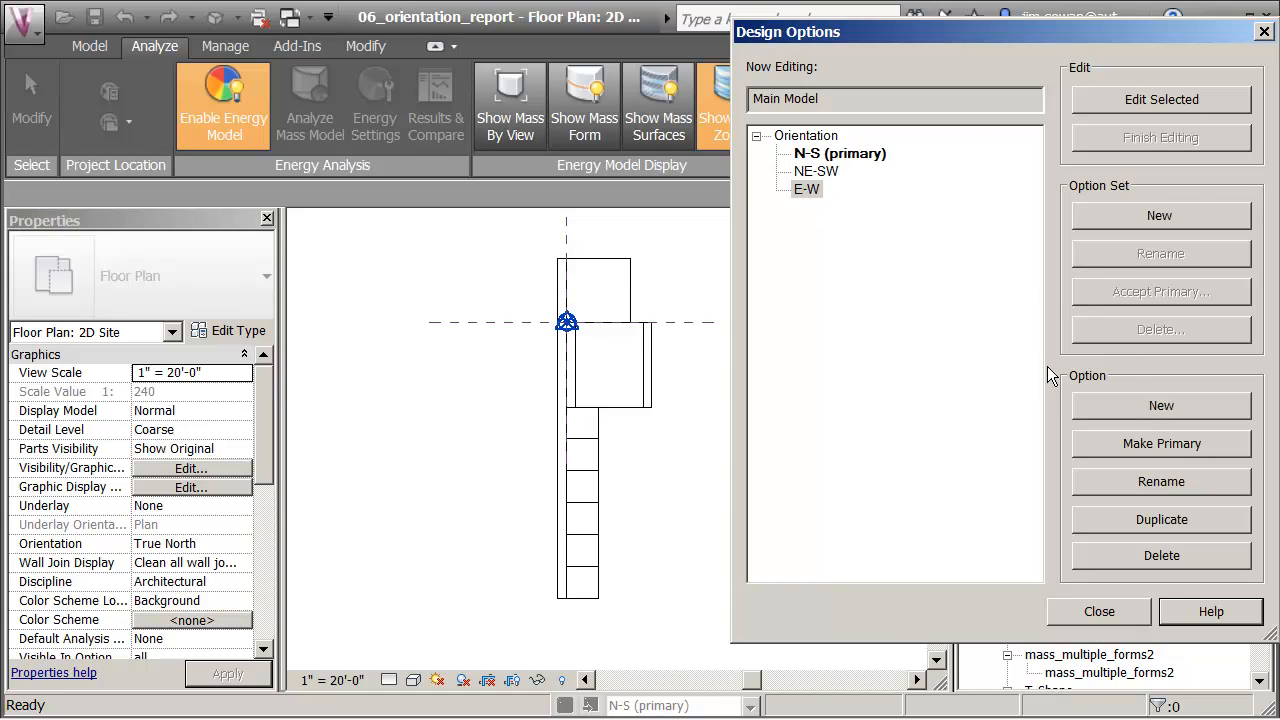
{"action": "left_click", "coordinate": [1128, 446]}
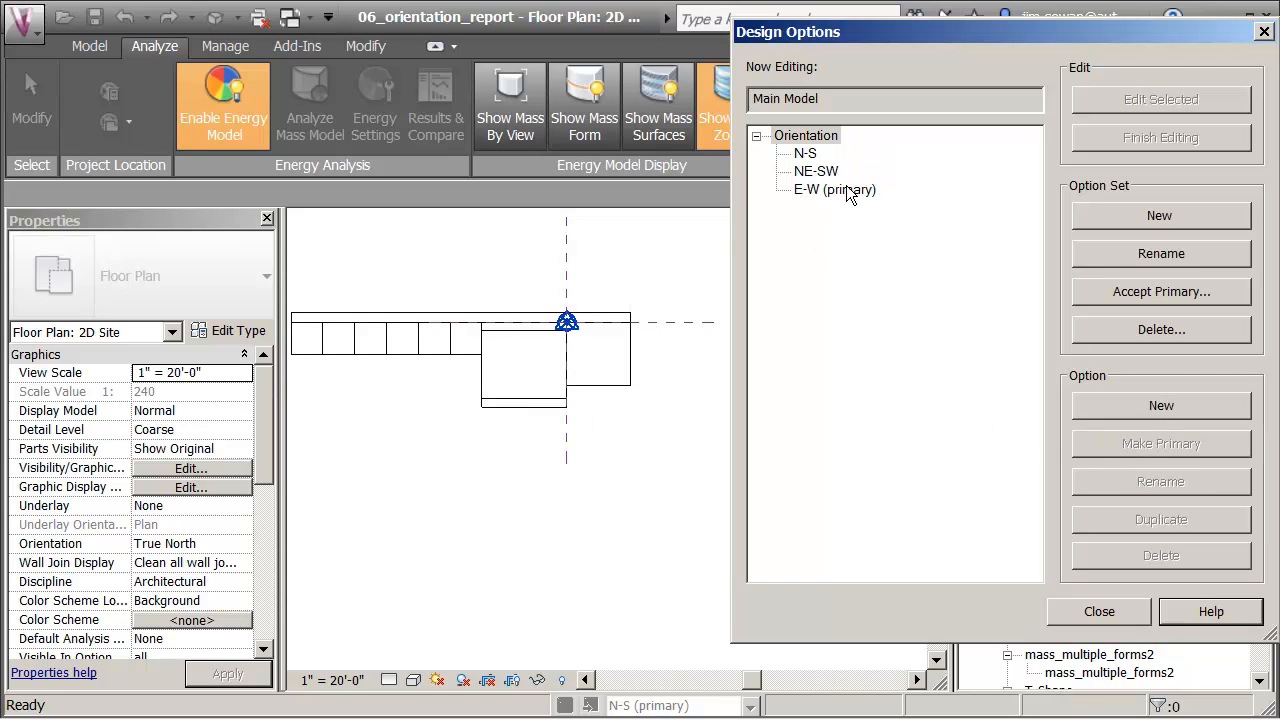
- Accept E-W as the final primary option, confirm deleting the Orientation option set with its secondary options, and close the Design Options dialog
{"action": "left_click", "coordinate": [637, 450]}
{"action": "scroll", "coordinate": [578, 471], "scroll_direction": "down", "scroll_amount": 1}
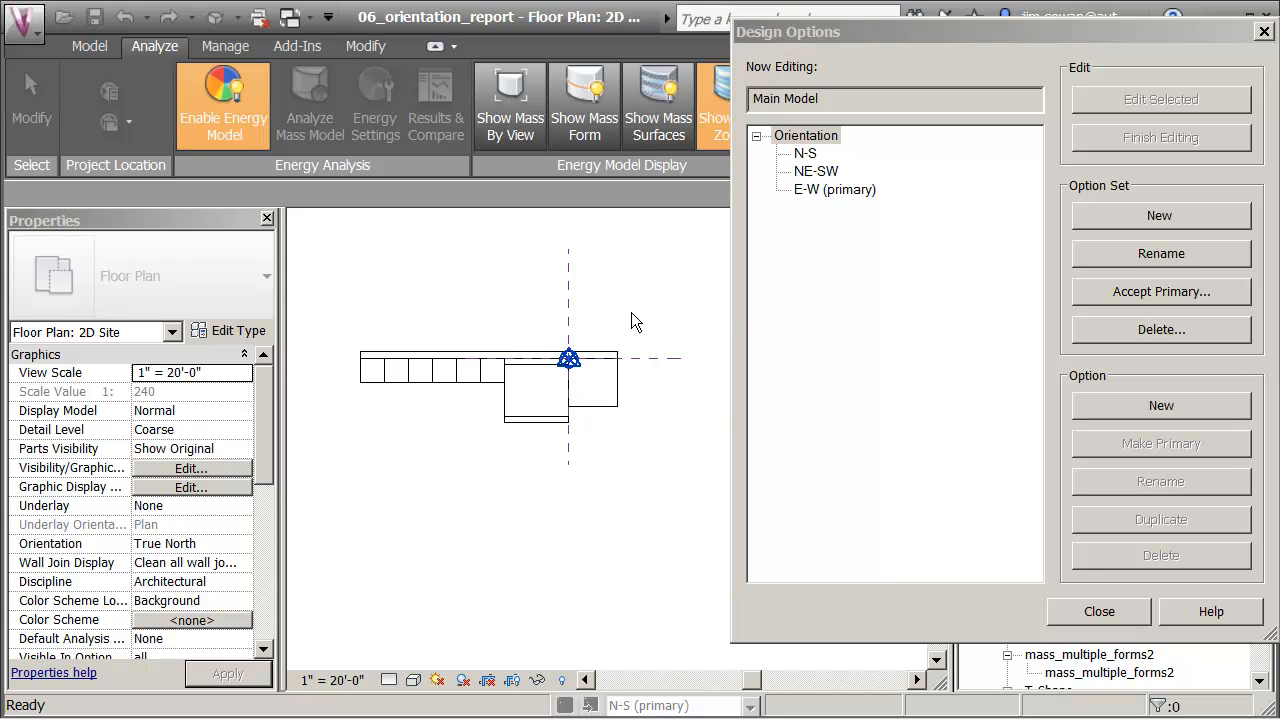
{"action": "left_click", "coordinate": [1177, 291]}
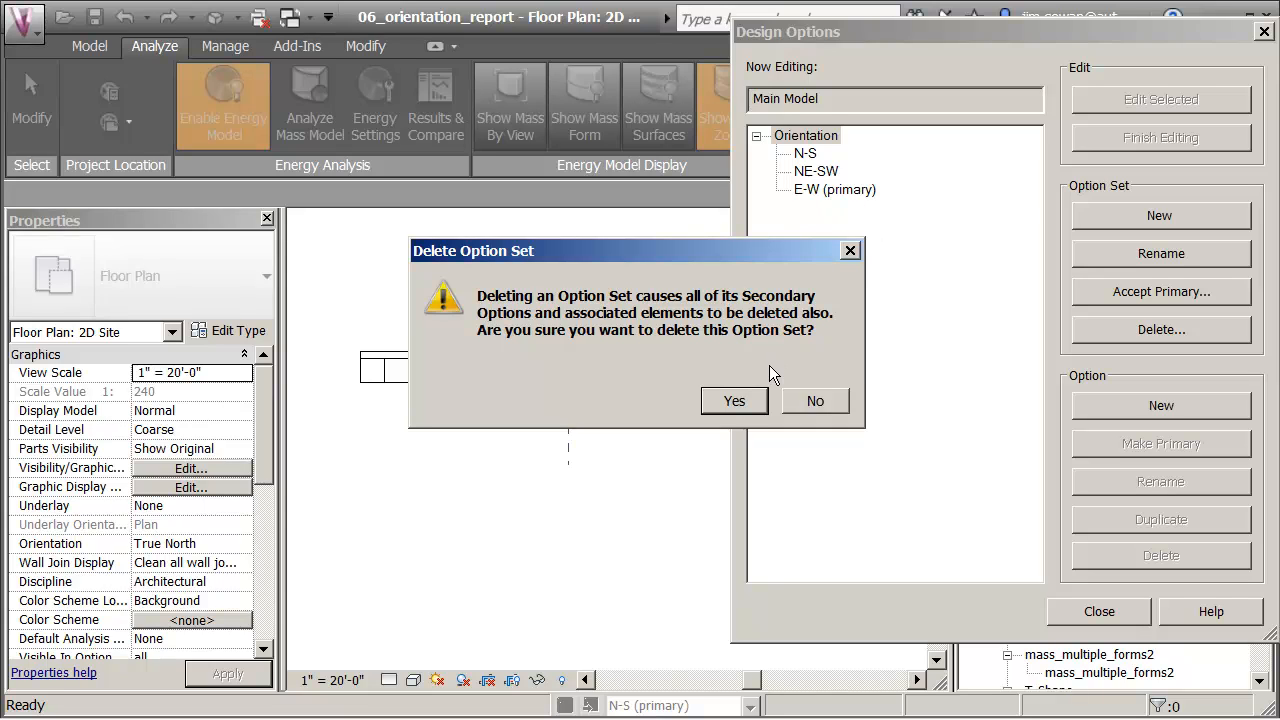
{"action": "left_click", "coordinate": [734, 401]}
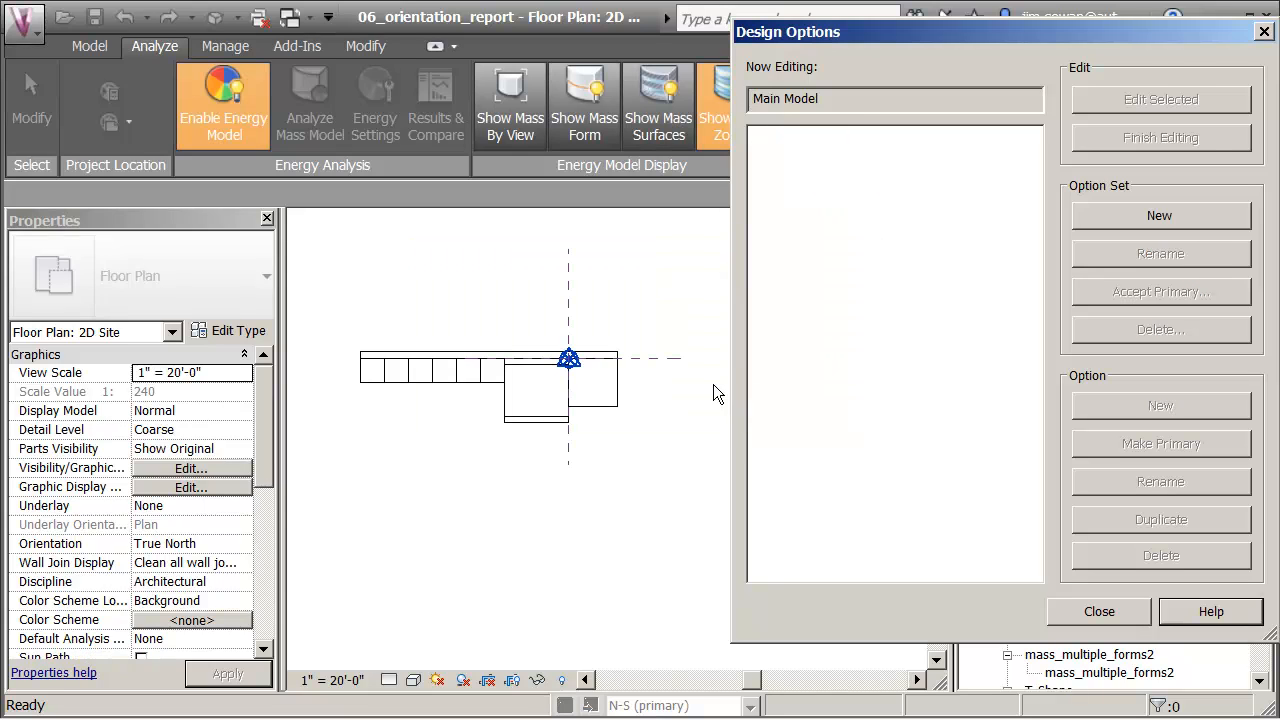
{"action": "scroll", "coordinate": [463, 429], "scroll_direction": "up", "scroll_amount": 2}
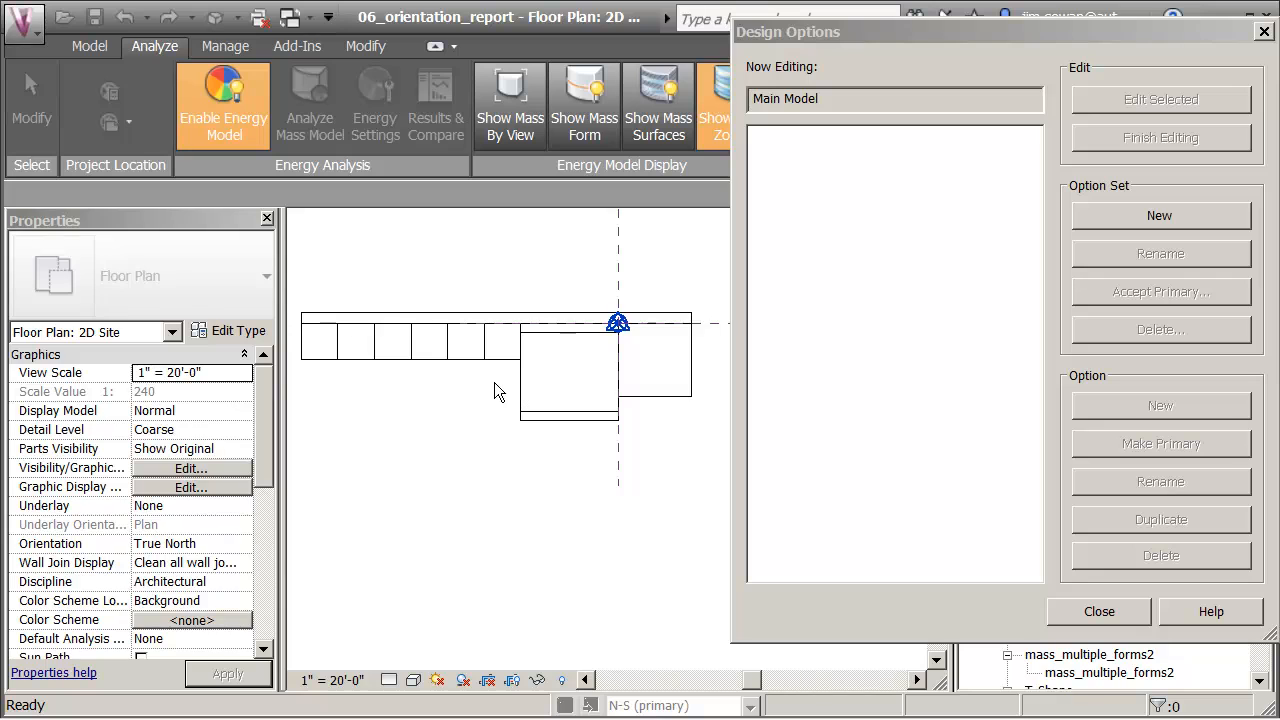
{"action": "left_click", "coordinate": [1116, 612]}
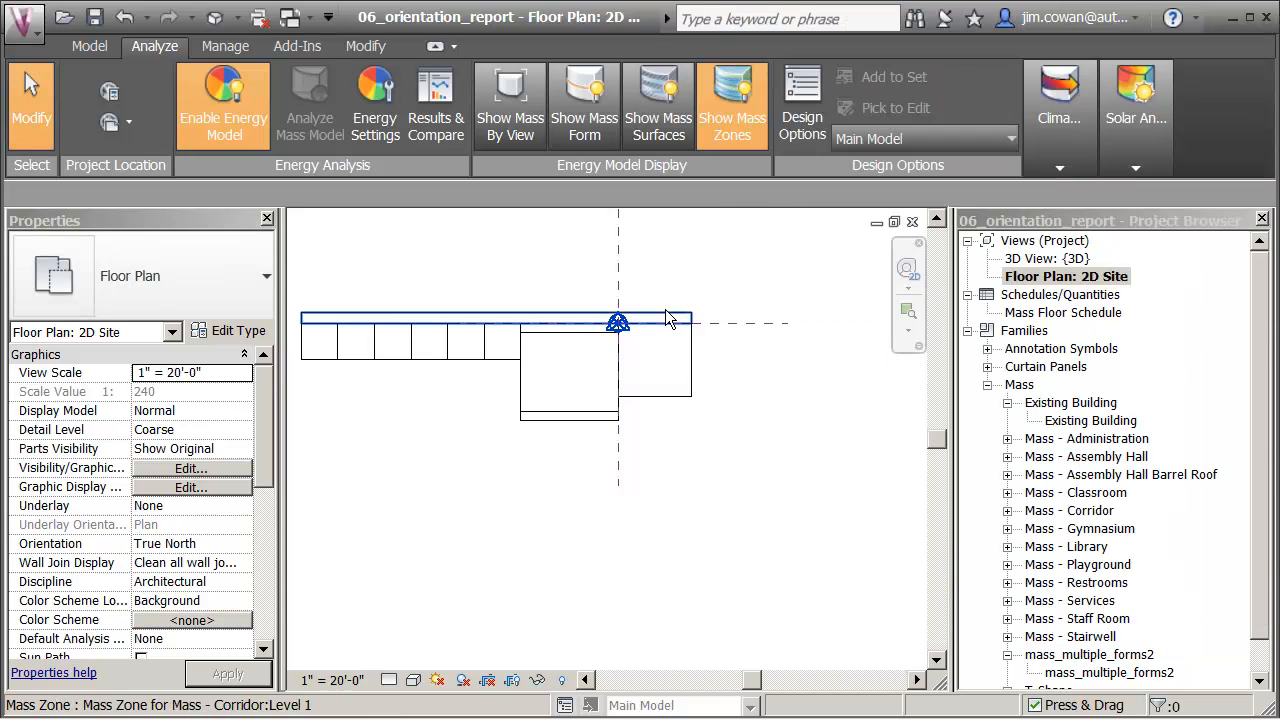
- Select the corridor mass zone in the 2D Site plan to check it in the main model, and clear the selection
{"action": "left_click", "coordinate": [684, 318]}
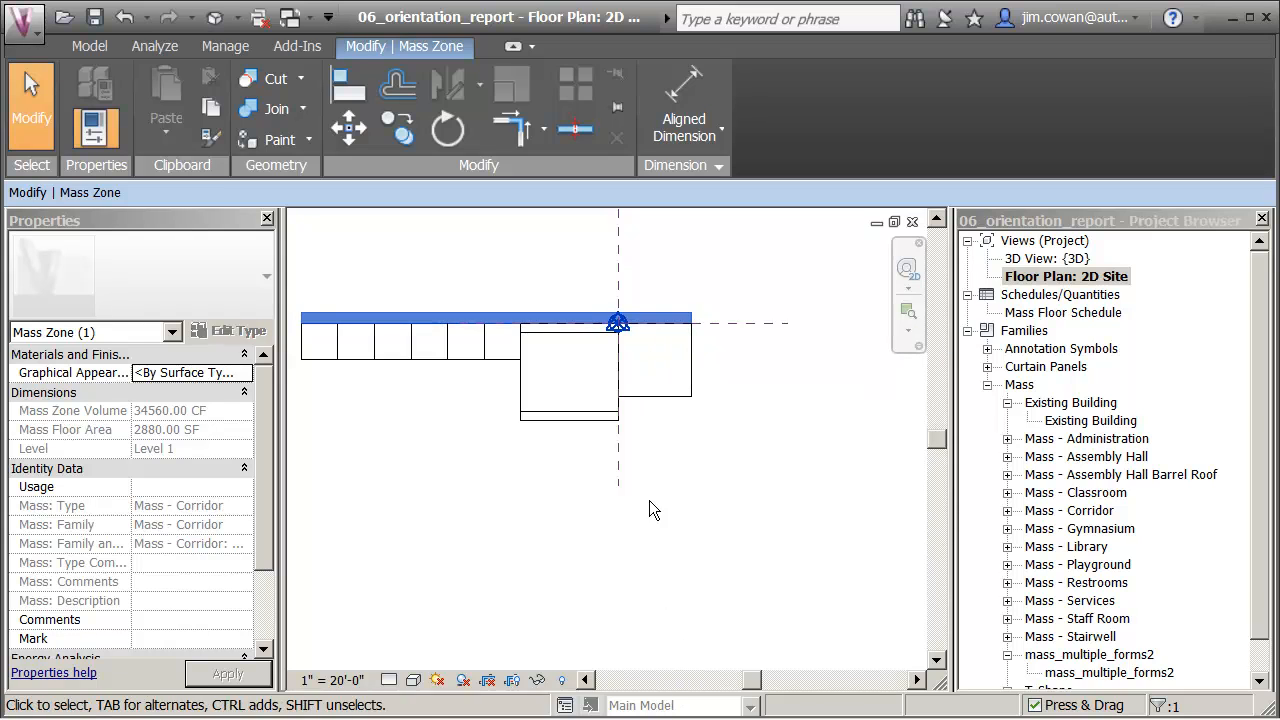
{"action": "middle_click_drag", "start_coordinate": [654, 509], "coordinate": [771, 514]}
{"action": "scroll", "coordinate": [770, 508], "scroll_direction": "up", "scroll_amount": 1}
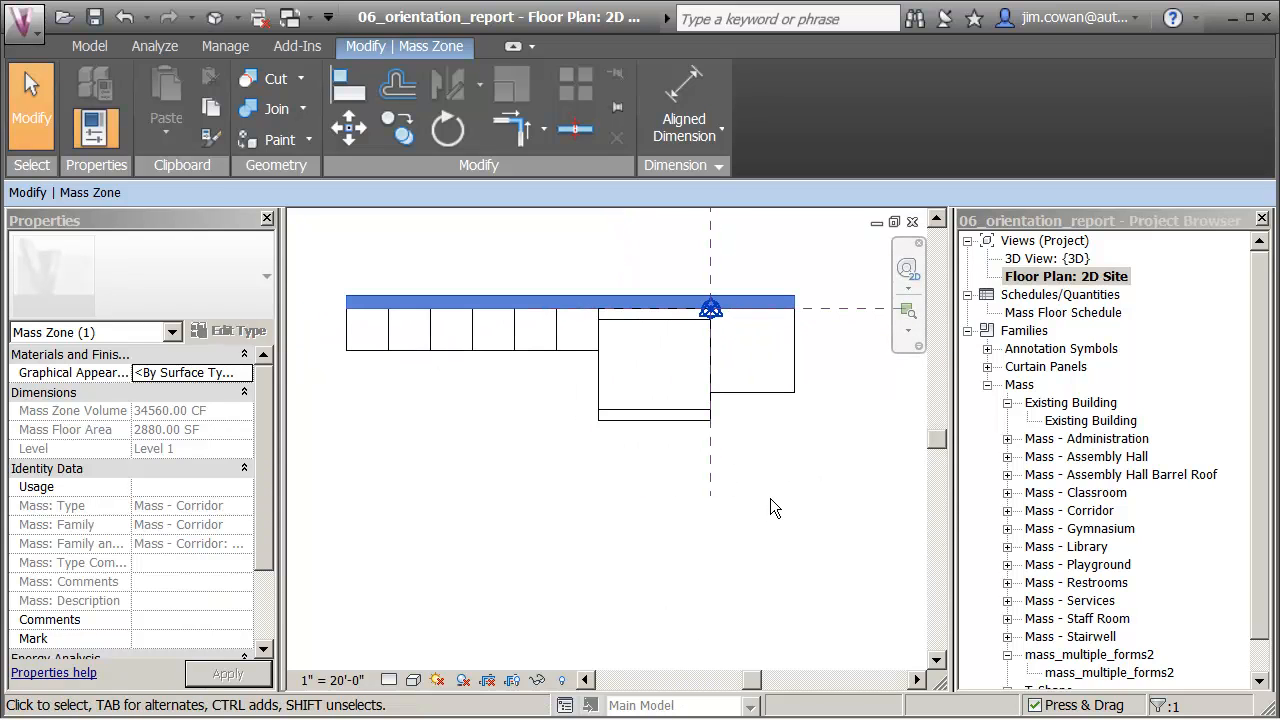
{"action": "left_click", "coordinate": [733, 393]}
{"action": "left_click", "coordinate": [477, 404]}
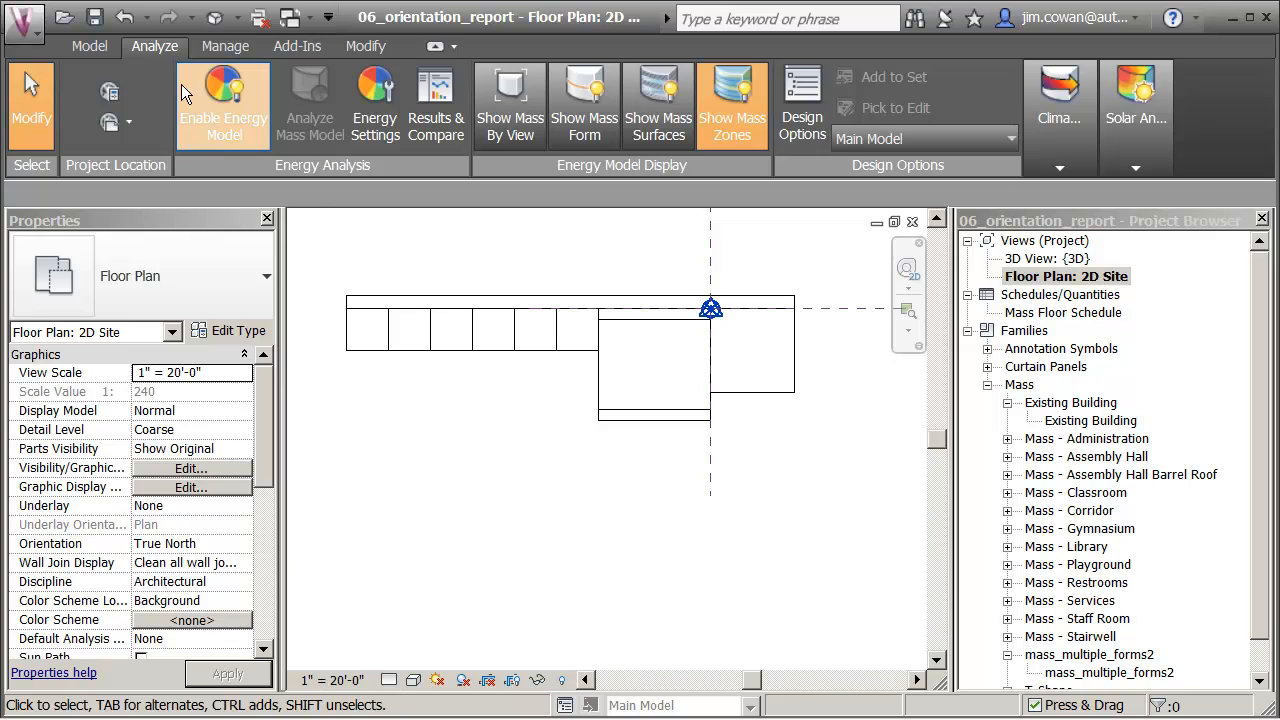